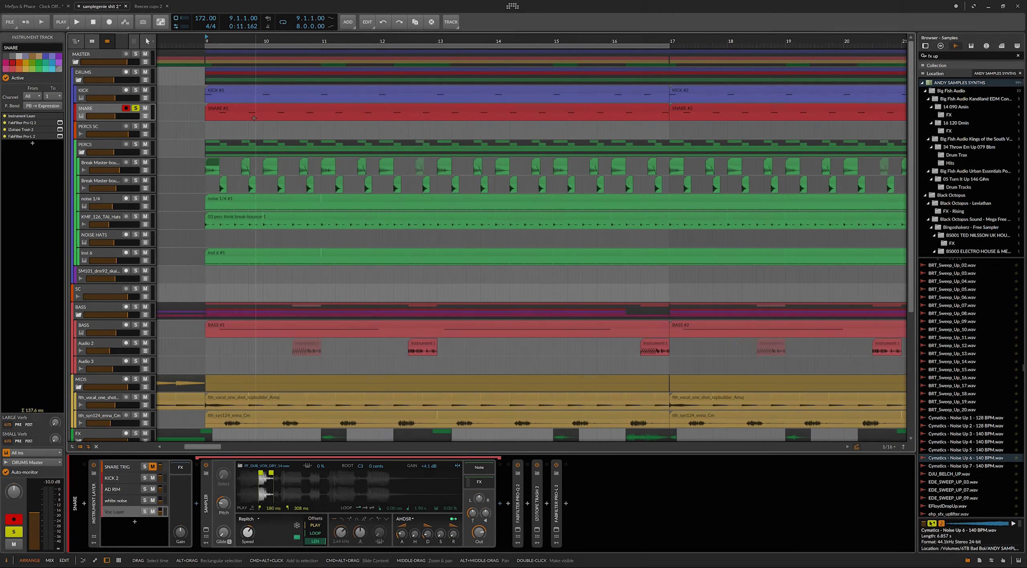
- Start playback from bar 9 with the SNARE #1 clip selected
scroll(254, 118, "up", 3)
left_click(218, 114)
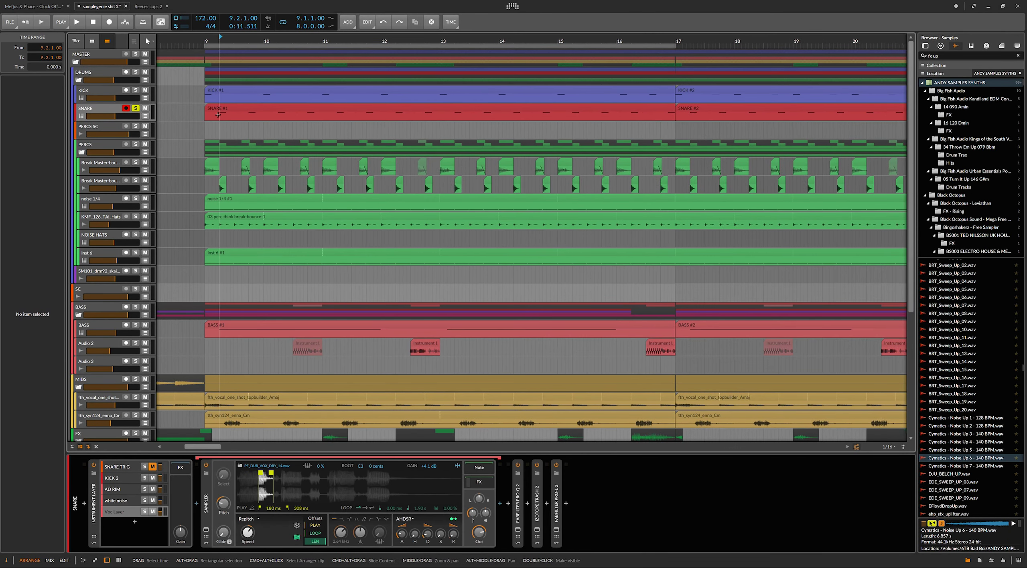
left_click(217, 114)
scroll(210, 115, "right", 2)
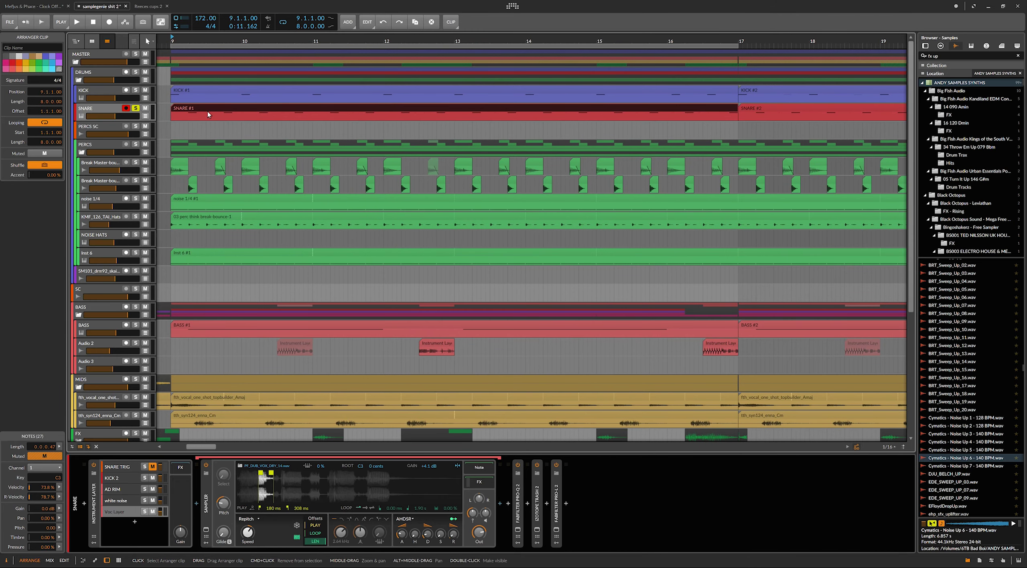
scroll(208, 115, "left", 2)
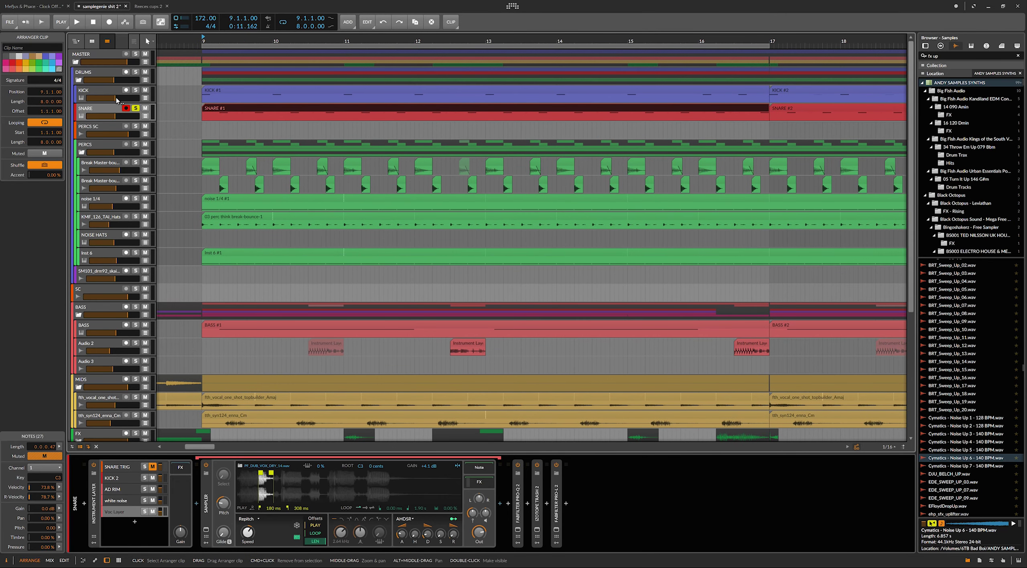
key("space")
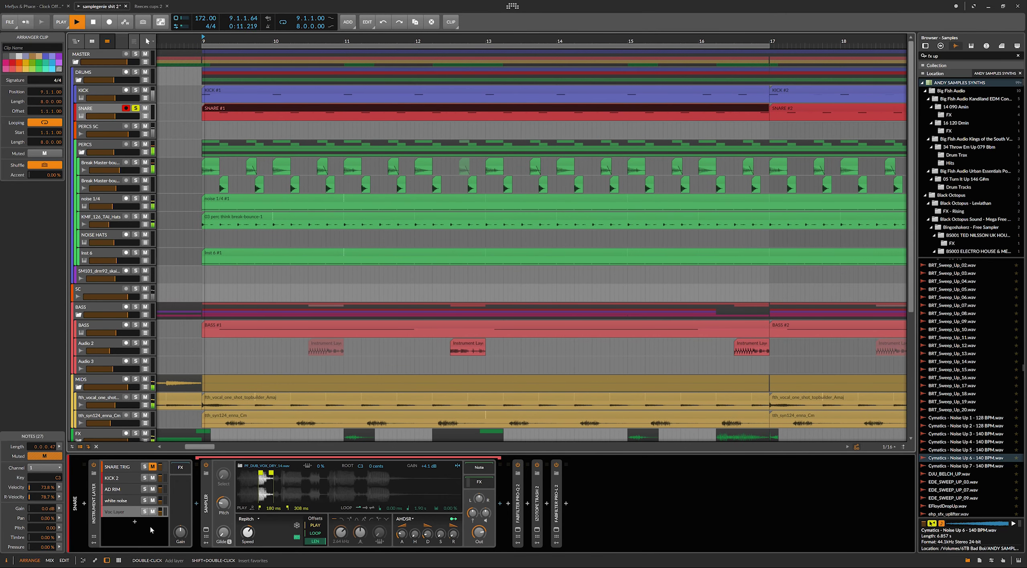
- Show the KICK 2 layer's chain, unsolo SNARE and select the SNARE track header
left_click(129, 480)
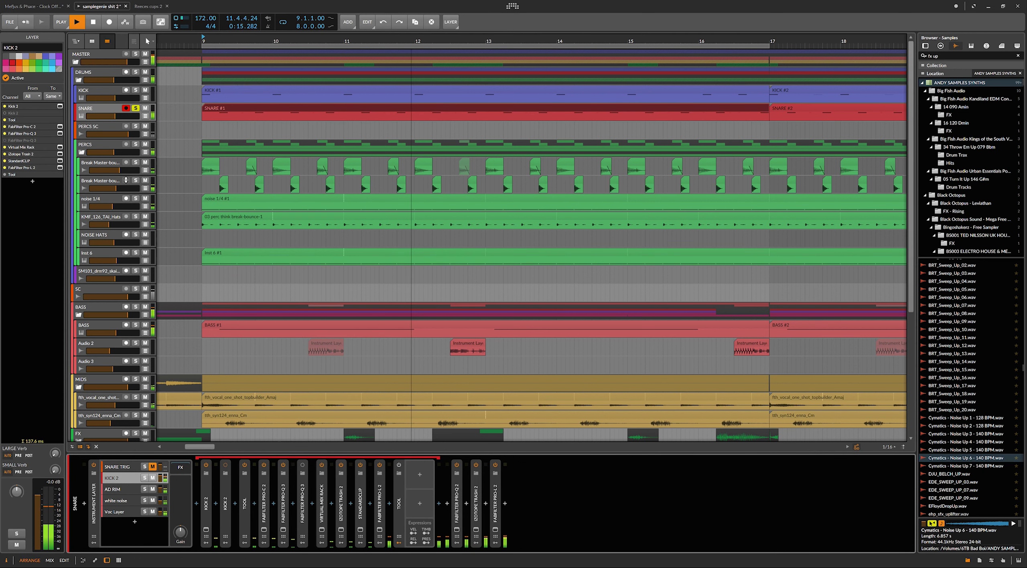
left_click(136, 108)
left_click(103, 112)
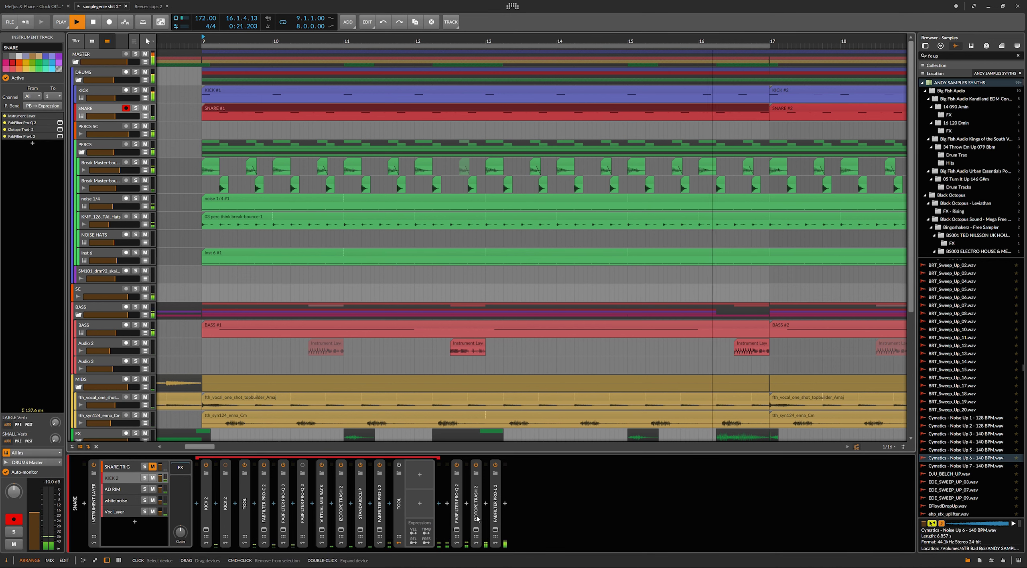
- Add SPAN Plus after FabFilter Pro-L 2 in the SNARE chain, view its spectrum, then close it
left_click(504, 503)
type("span")
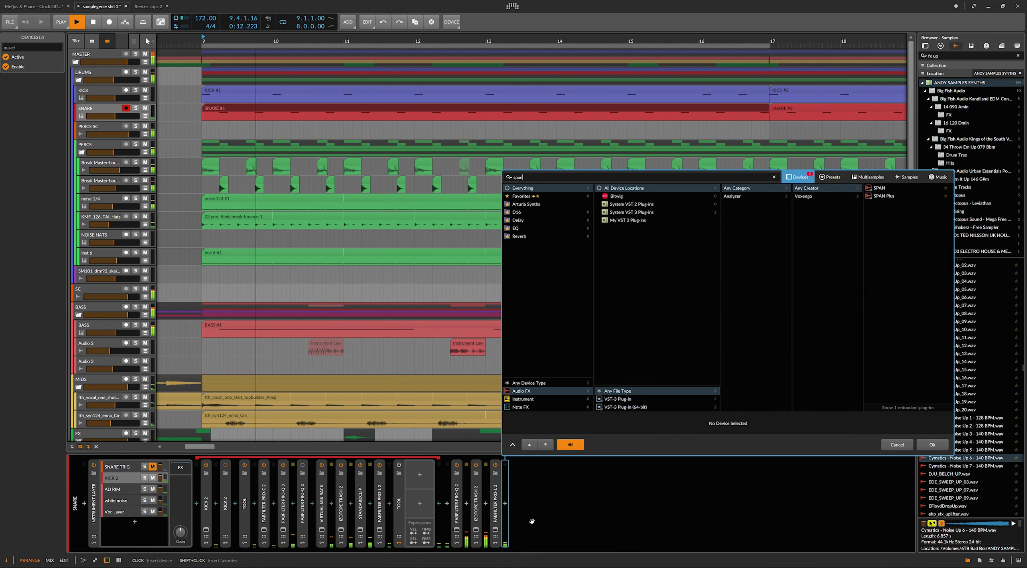
key("Down")
key("Down")
key("Return")
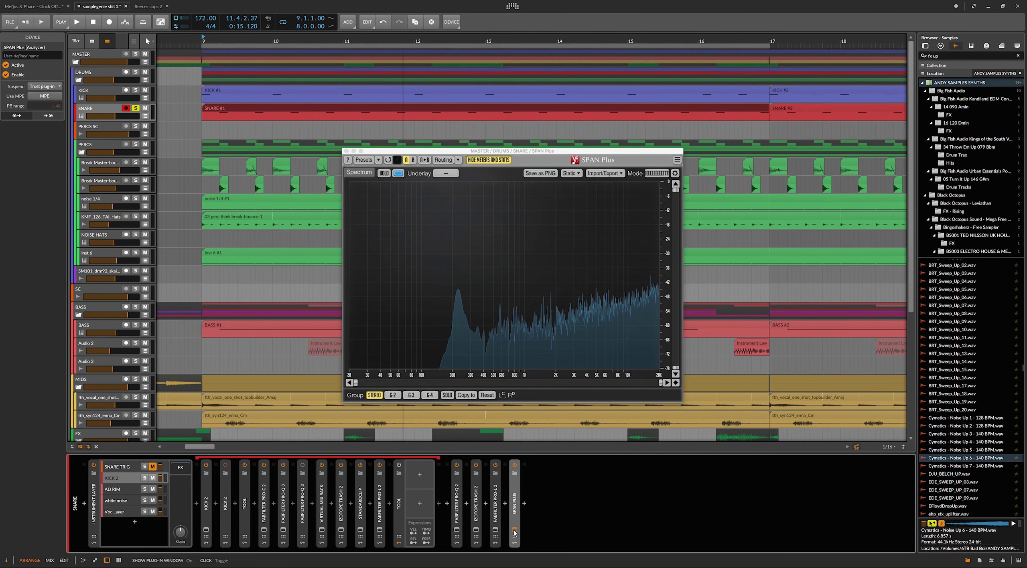
key("super+w")
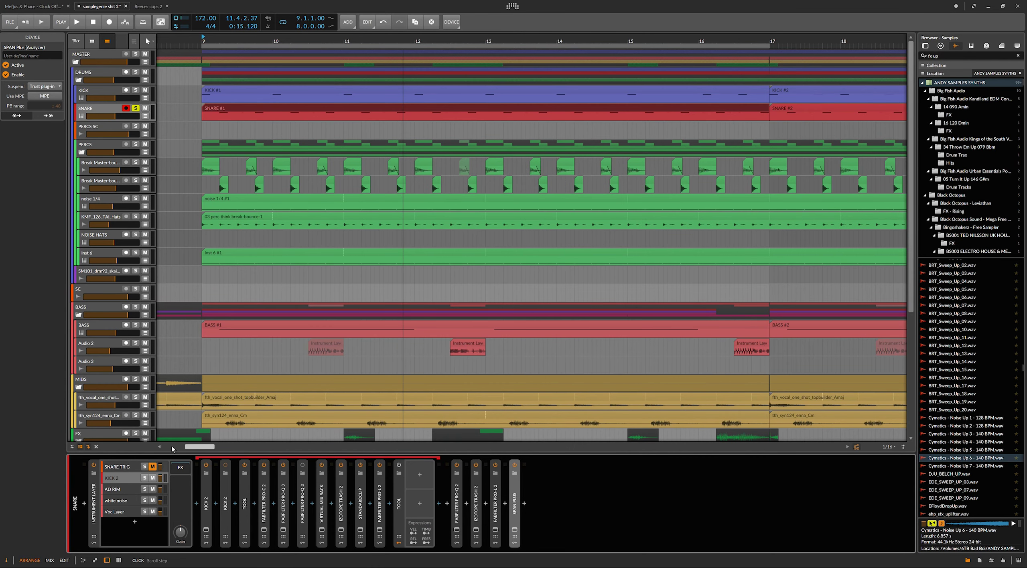
- Unsolo the SNARE track and briefly open the Pro-Q 2 EQ window
left_click(136, 108)
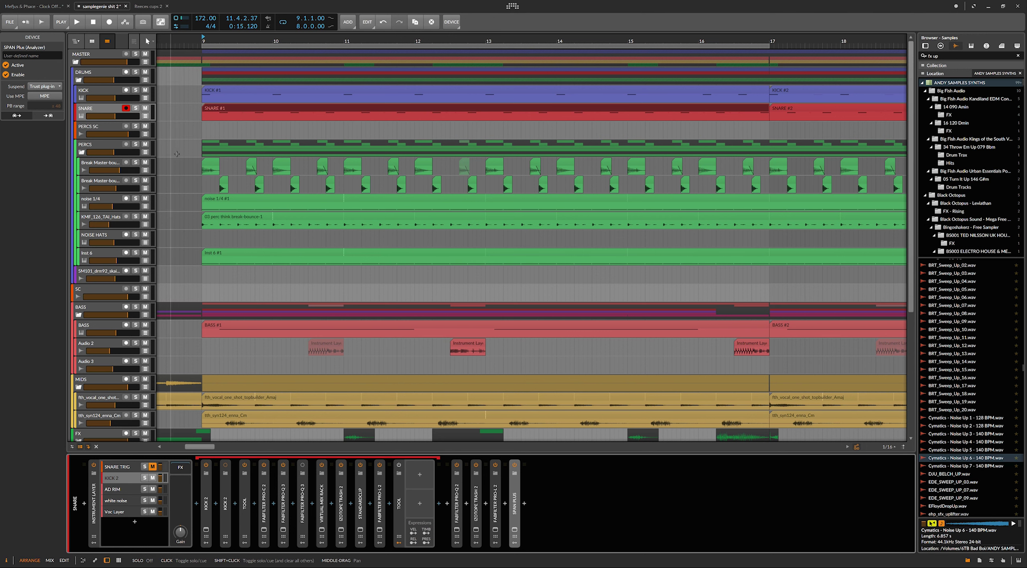
scroll(303, 257, "left", 3)
scroll(303, 258, "right", 3)
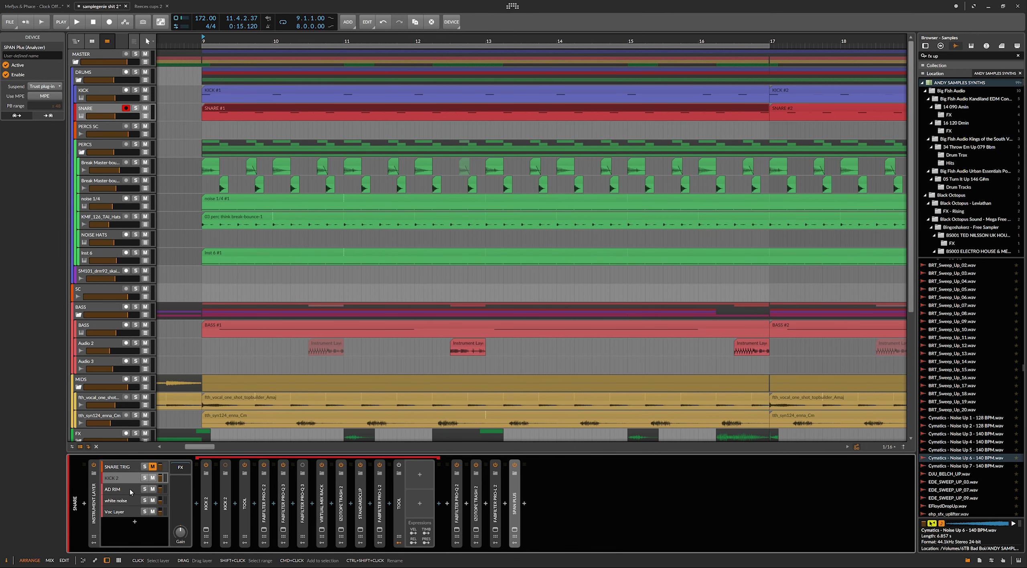
left_click(456, 530)
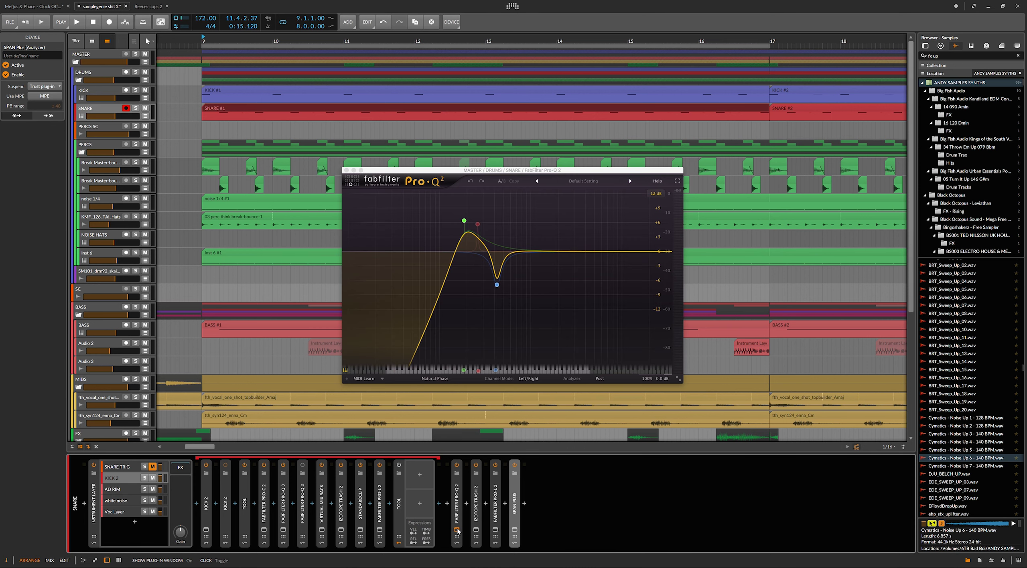
left_click(456, 530)
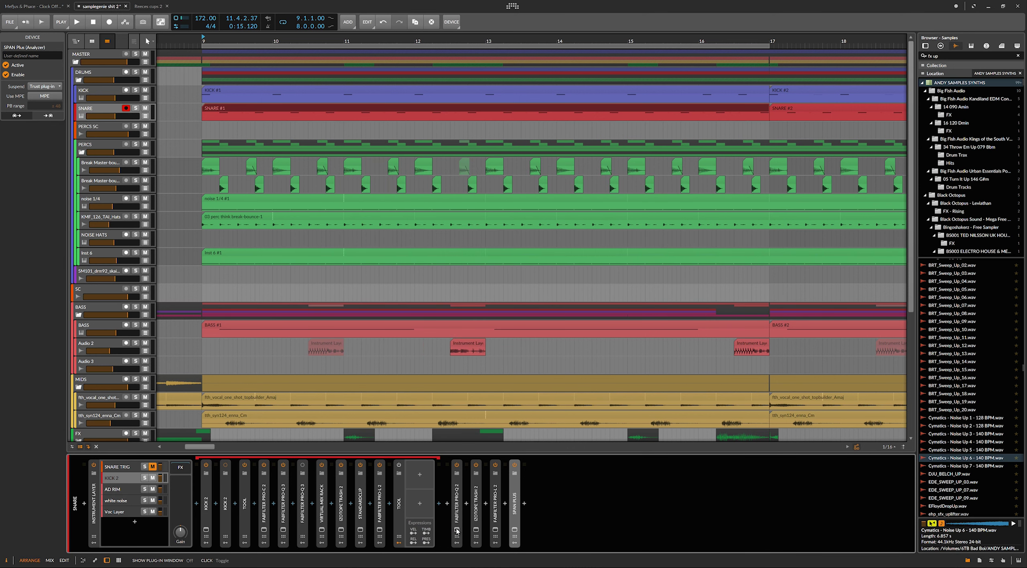
- Delete the second Tool, Pro-Q 3 and Kick 2 devices from the KICK 2 layer chain
left_click(399, 500)
key("Delete")
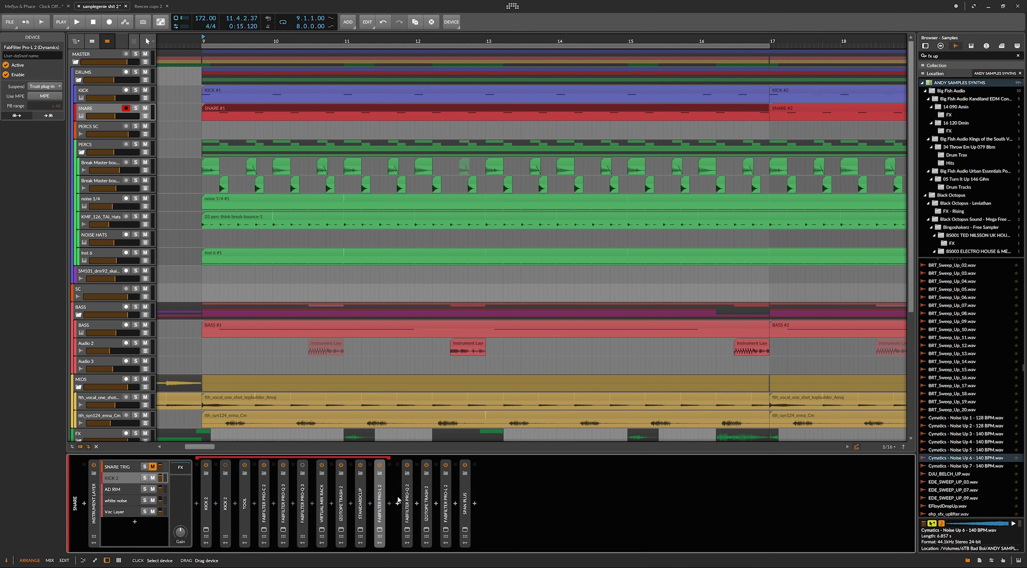
left_click(301, 498)
key("Delete")
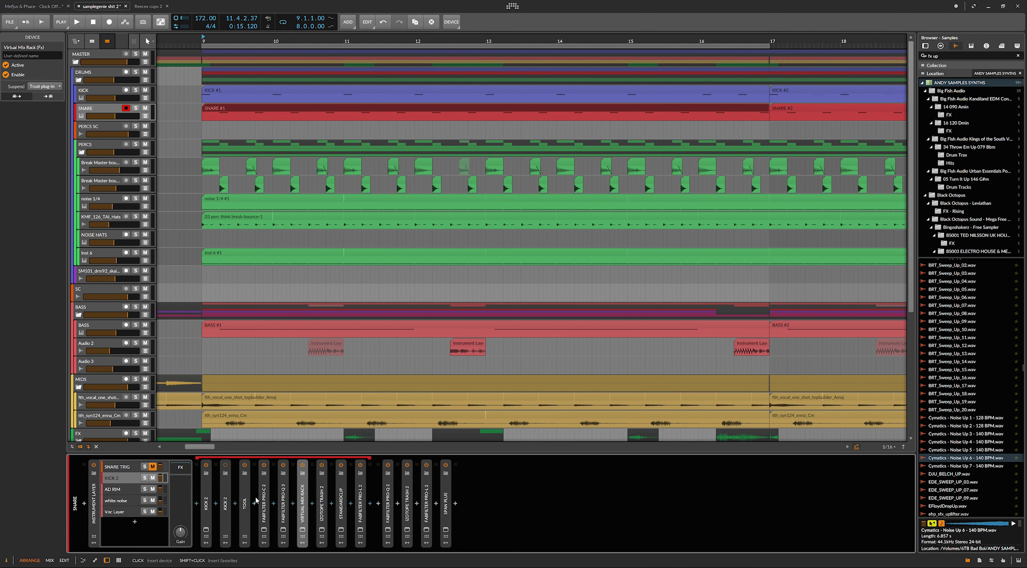
left_click(225, 498)
key("Delete")
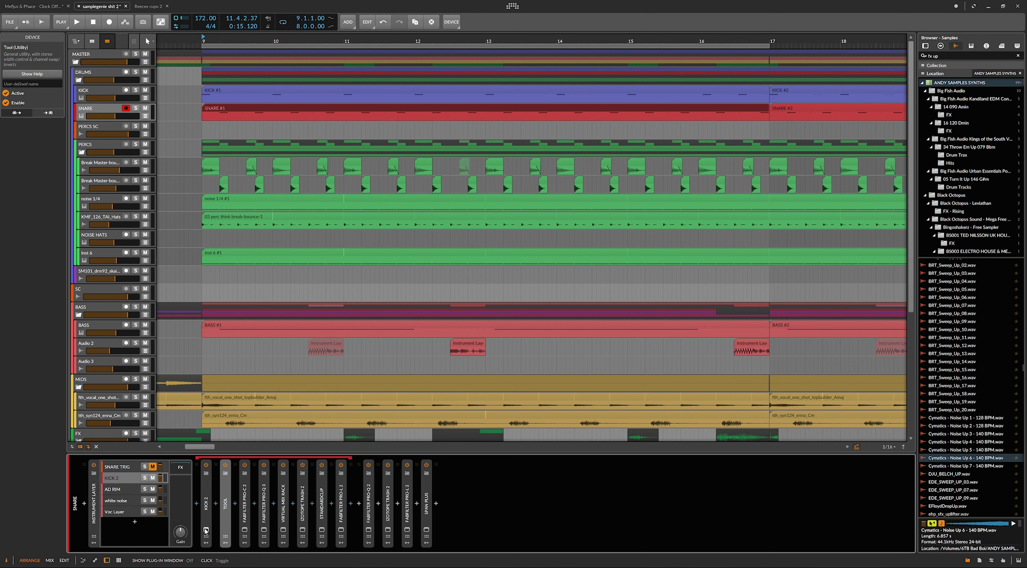
- Mute the AD RIM, white noise and Voc Layer layers, stop, and set the start inside SNARE #1
left_click(153, 489)
left_click(153, 500)
left_click(153, 511)
key("space")
key("space")
left_click(223, 114)
- Solo SNARE, set the start to 9.2.1.00, and view Kick 2's amplitude envelope
key("s")
left_click(220, 114)
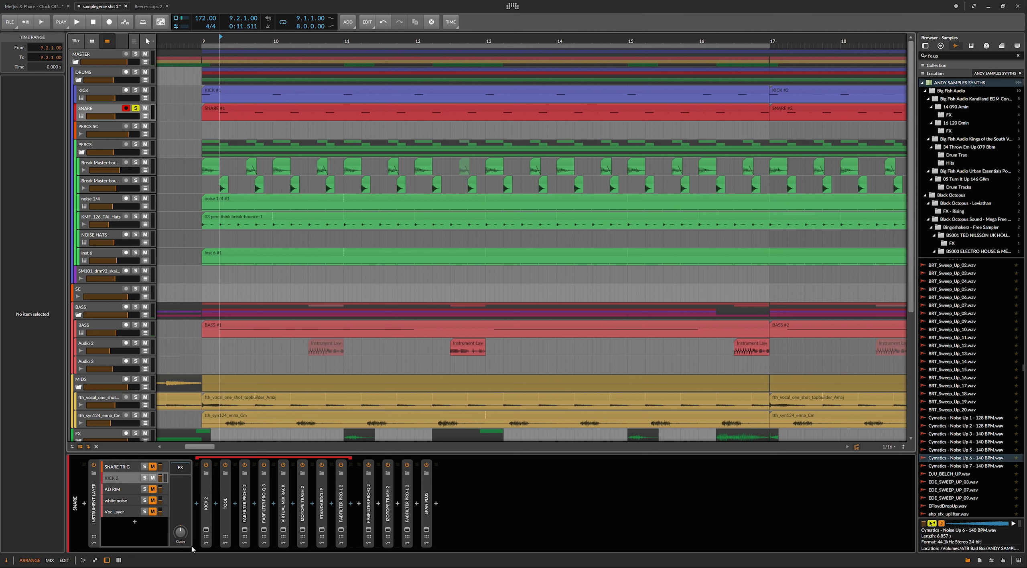
left_click(206, 530)
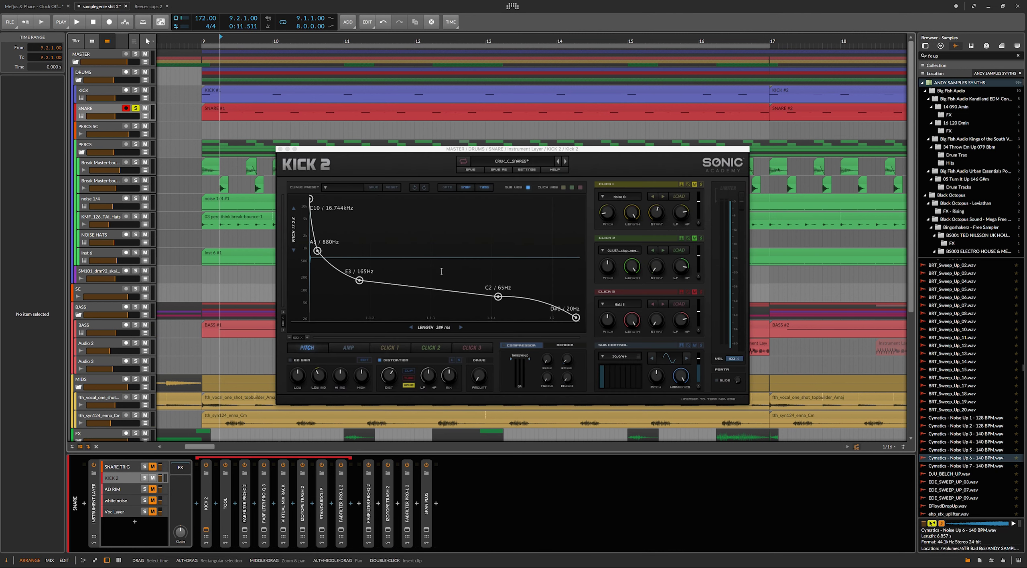
left_click(337, 350)
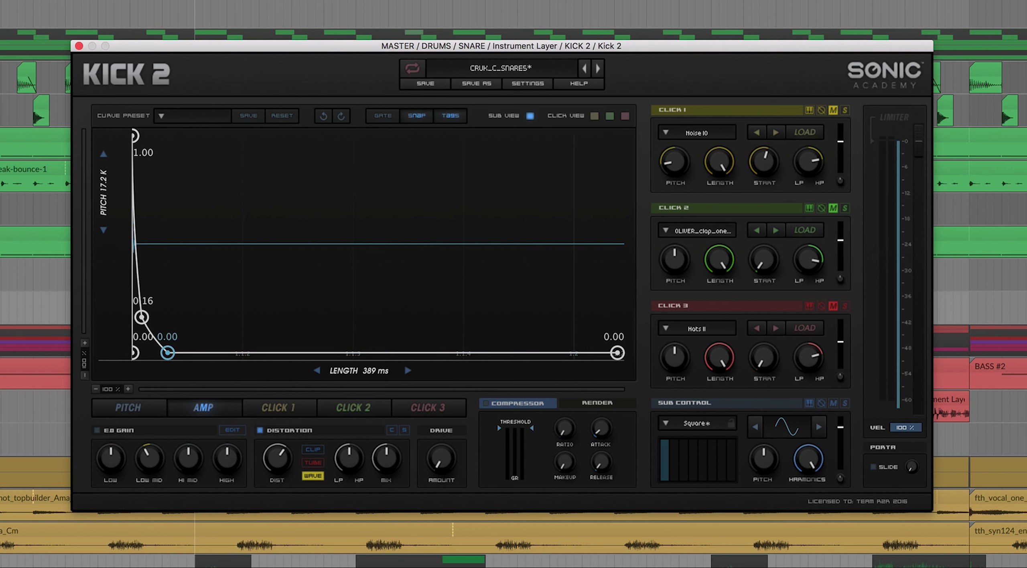
left_click(114, 516)
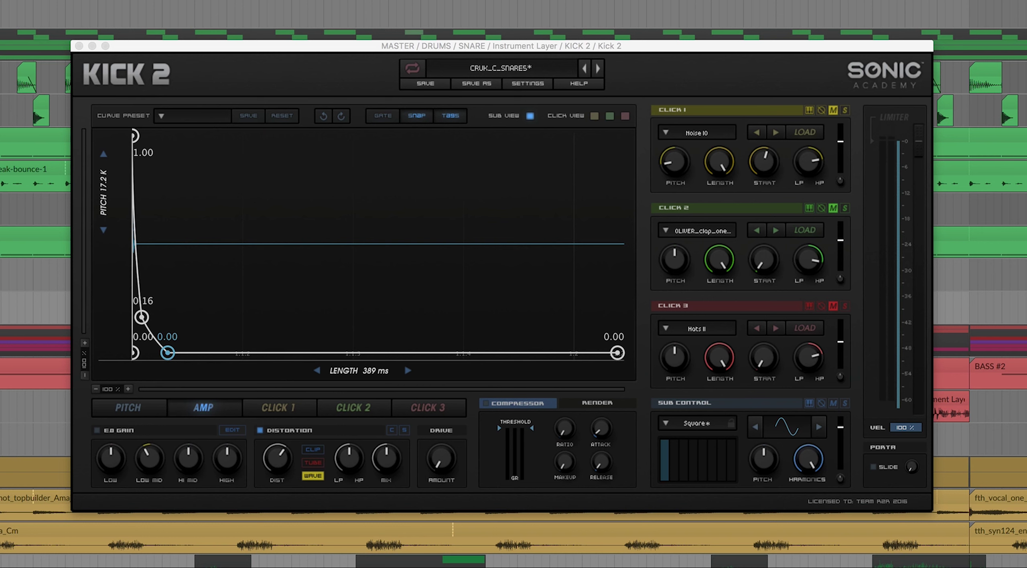
- View Kick 2's pitch envelope, zooming the graph to 200%, 300%, then back to 100%
left_click(138, 409)
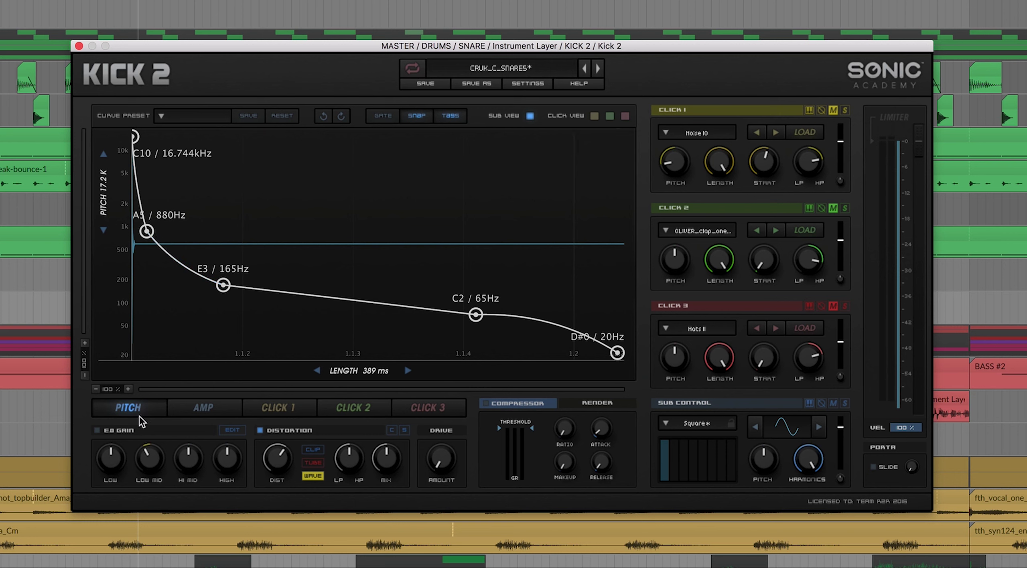
left_click(128, 389)
left_click(128, 389)
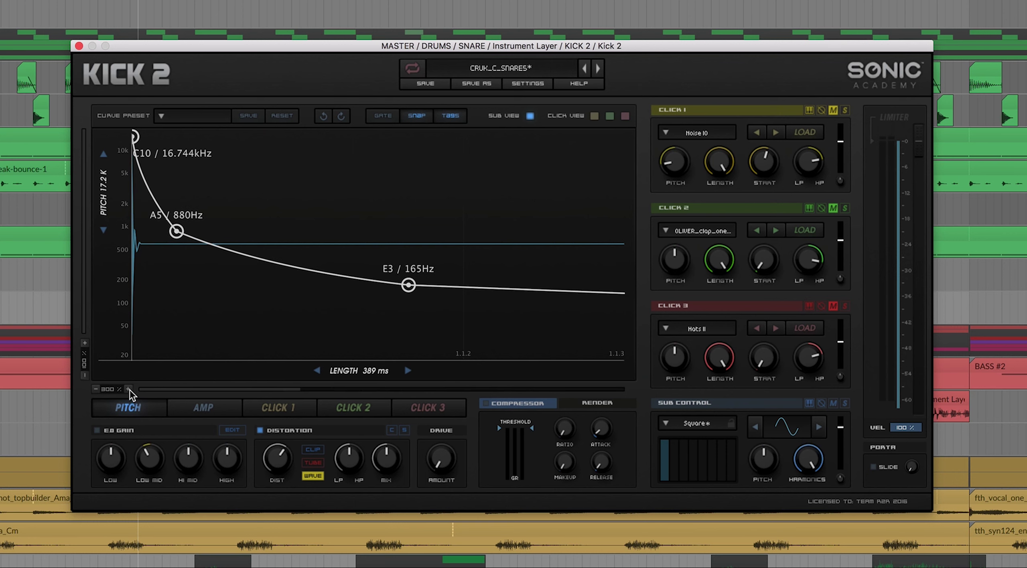
left_click(96, 389)
left_click(96, 389)
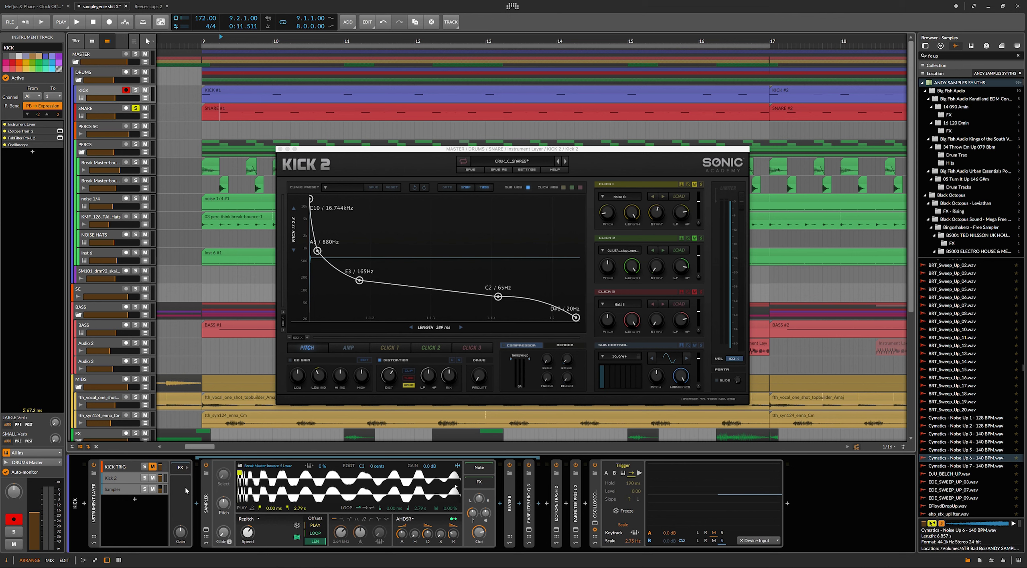
- Open the KICK track's Kick 2 window and arrange it alongside the snare's Kick 2 window
left_click(116, 478)
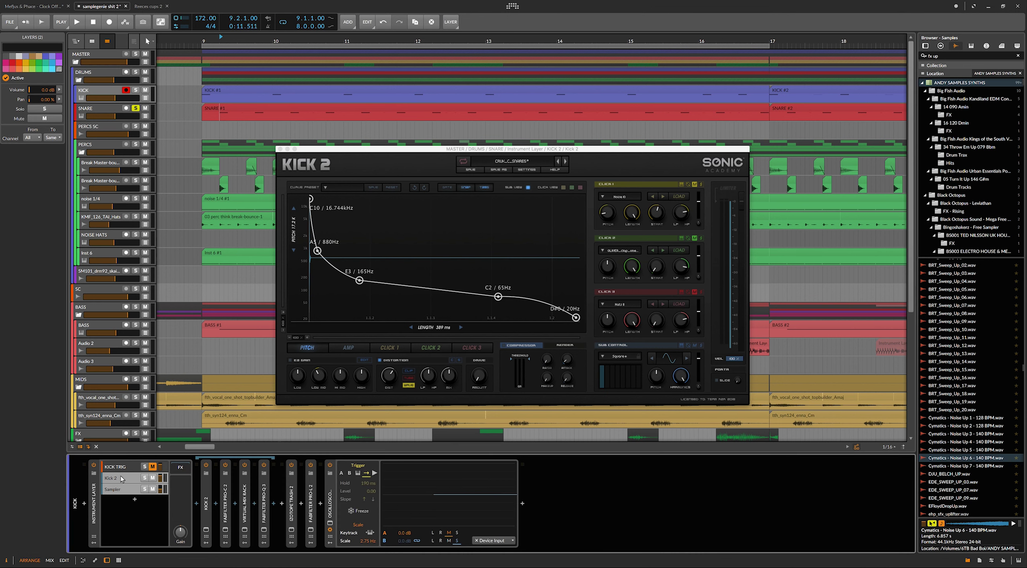
left_click(205, 529)
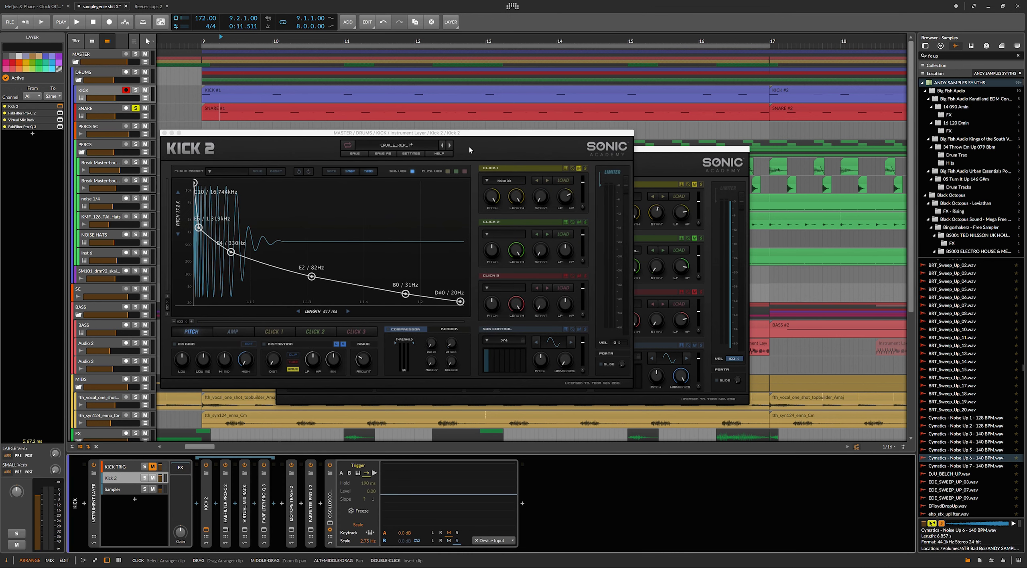
left_click_drag(593, 151, 570, 301)
left_click_drag(421, 149, 572, 35)
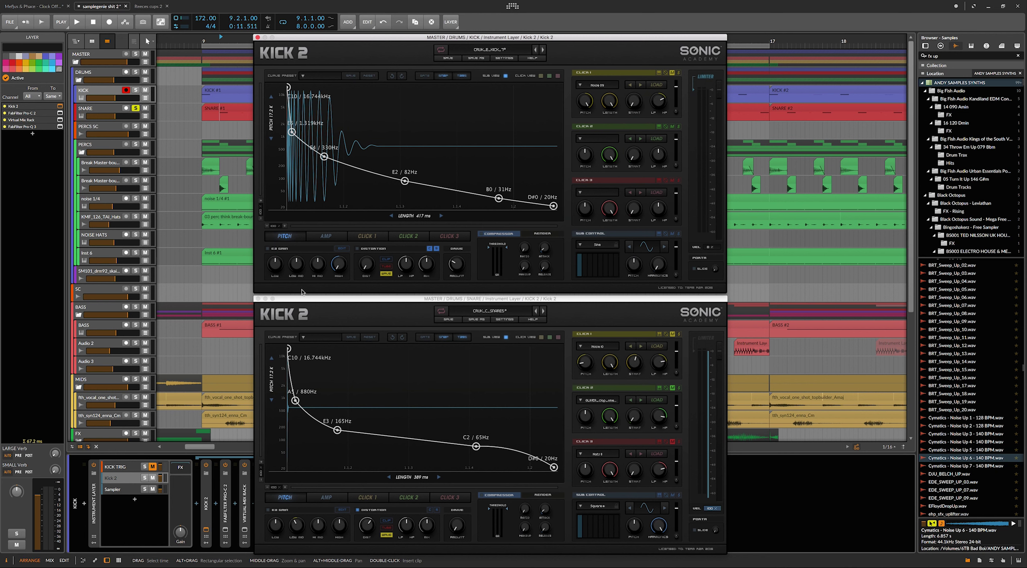
left_click_drag(299, 297, 298, 296)
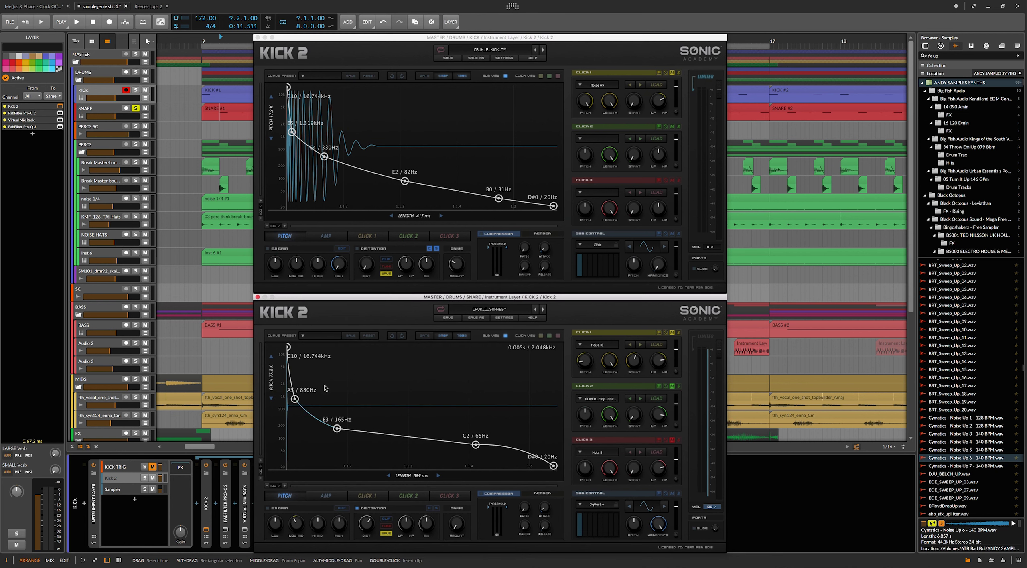
- Compare both pitch graphs zoomed in, close the kick's window, and show the snare's full pitch curve
left_click(284, 485)
left_click(285, 486)
left_click(284, 225)
left_click(284, 226)
left_click(285, 485)
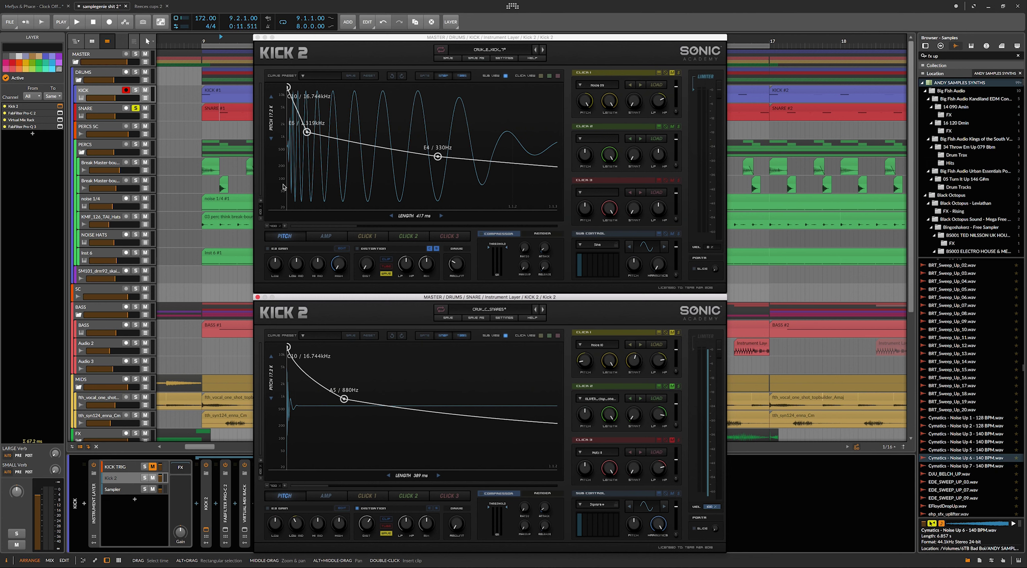
left_click(258, 38)
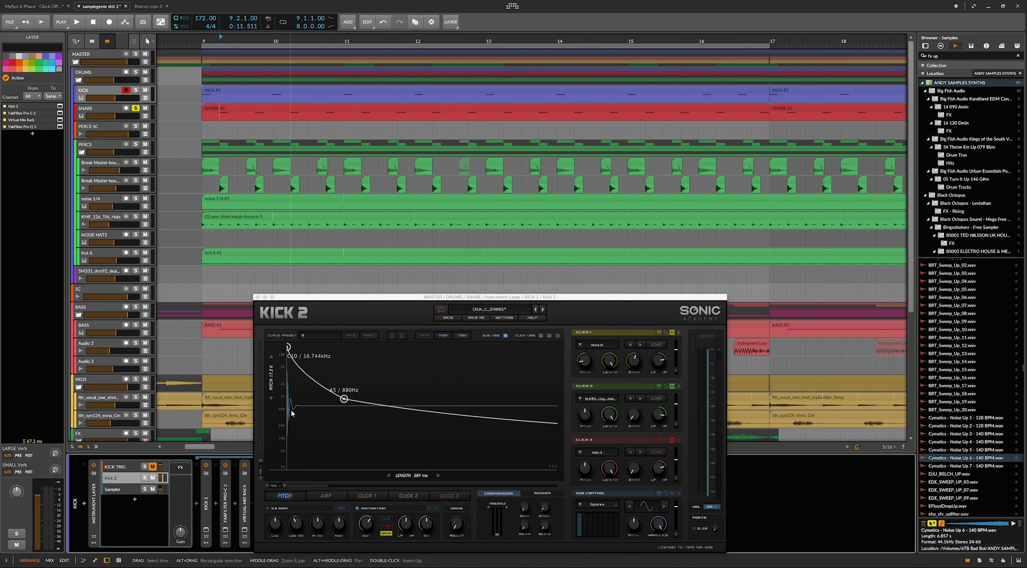
left_click(266, 486)
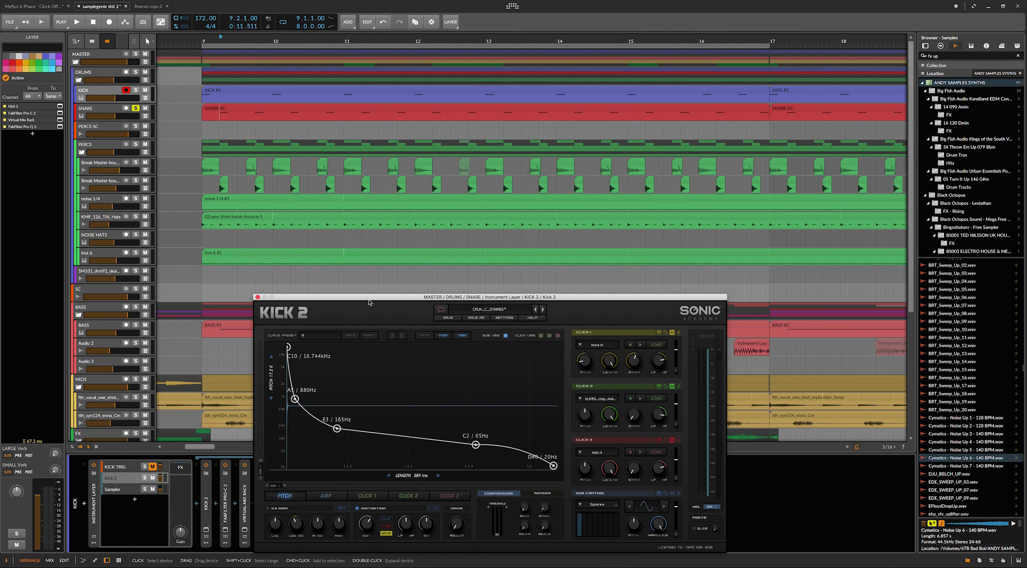
- Raise the Kick 2 editor, show the amp envelope, and try the timeline at double width
left_click_drag(369, 301, 257, 118)
left_click(214, 312)
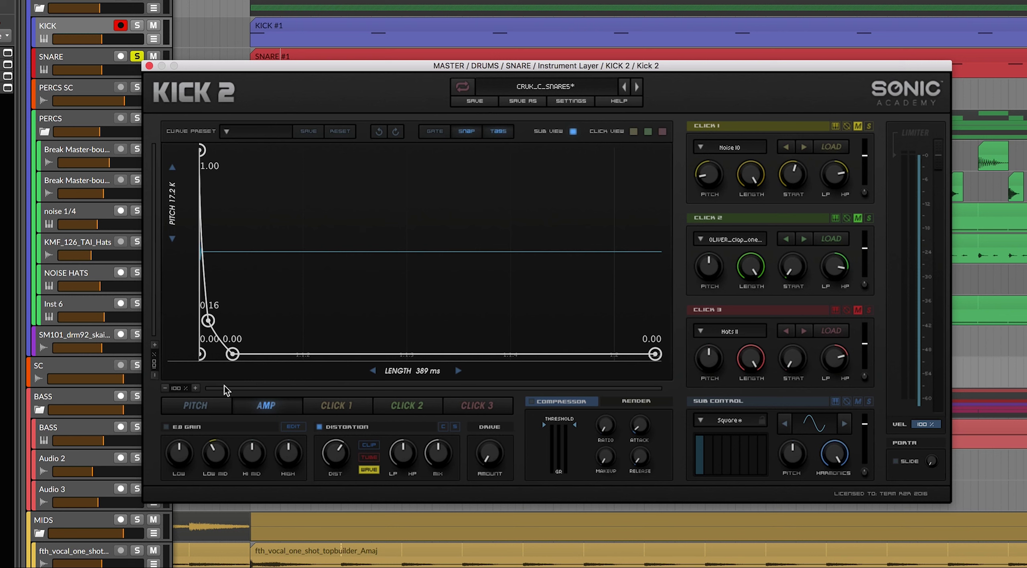
left_click(196, 388)
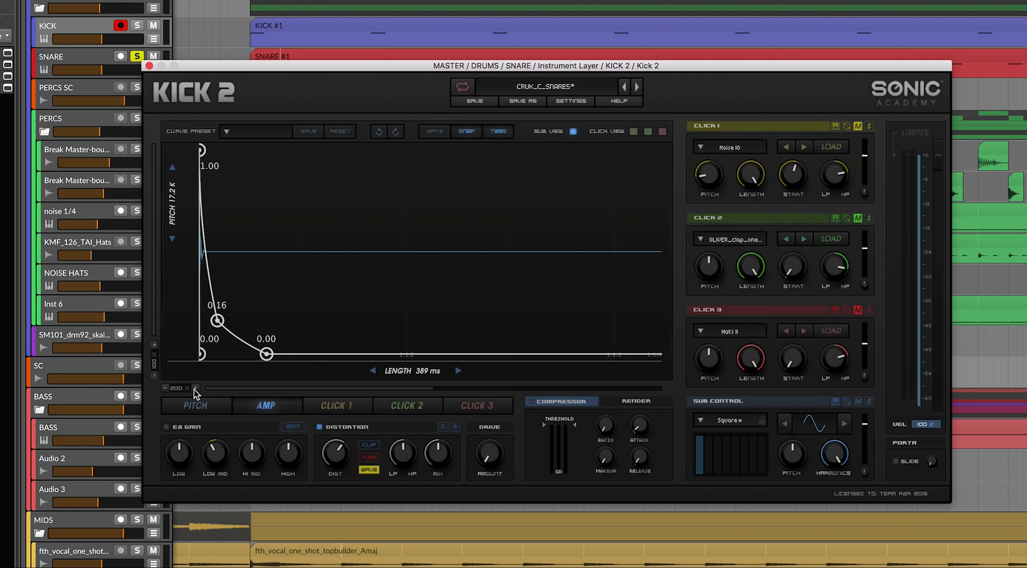
left_click(165, 388)
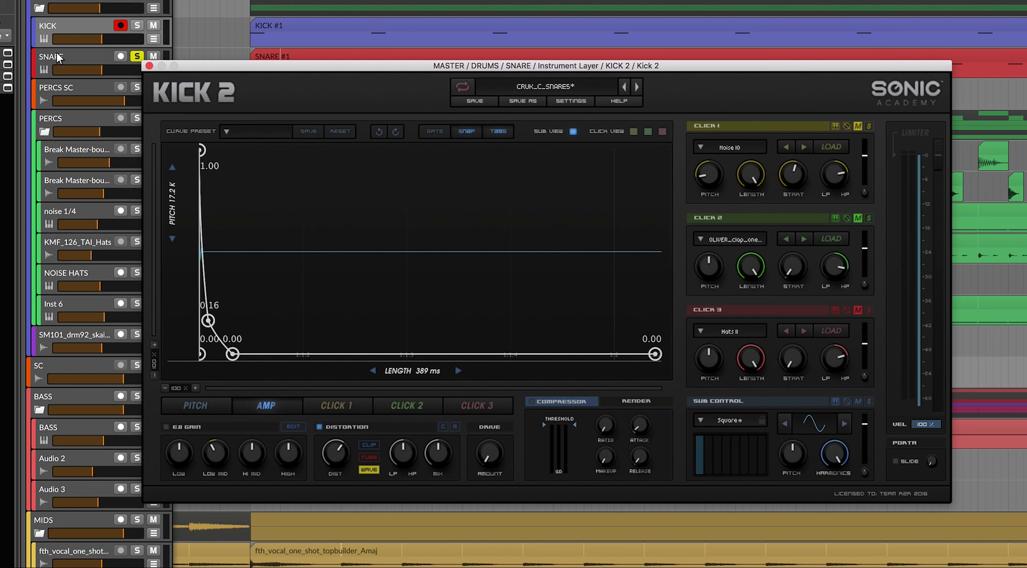
- Test longer amp decays by dragging the zero point later, then pull it back near the start
mouse_move(232, 355)
left_click_drag(232, 355, 223, 485)
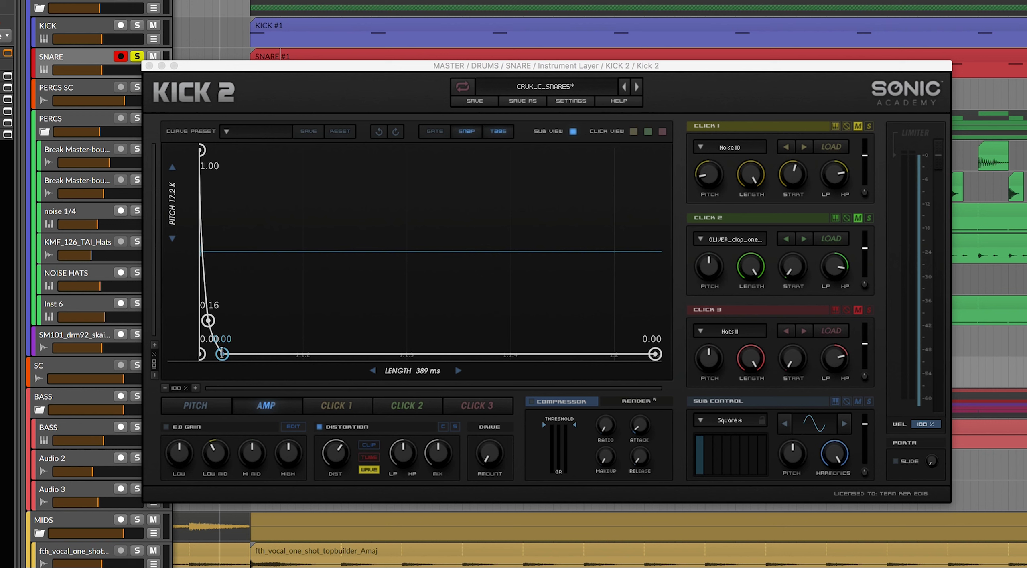
left_click_drag(222, 354, 501, 457)
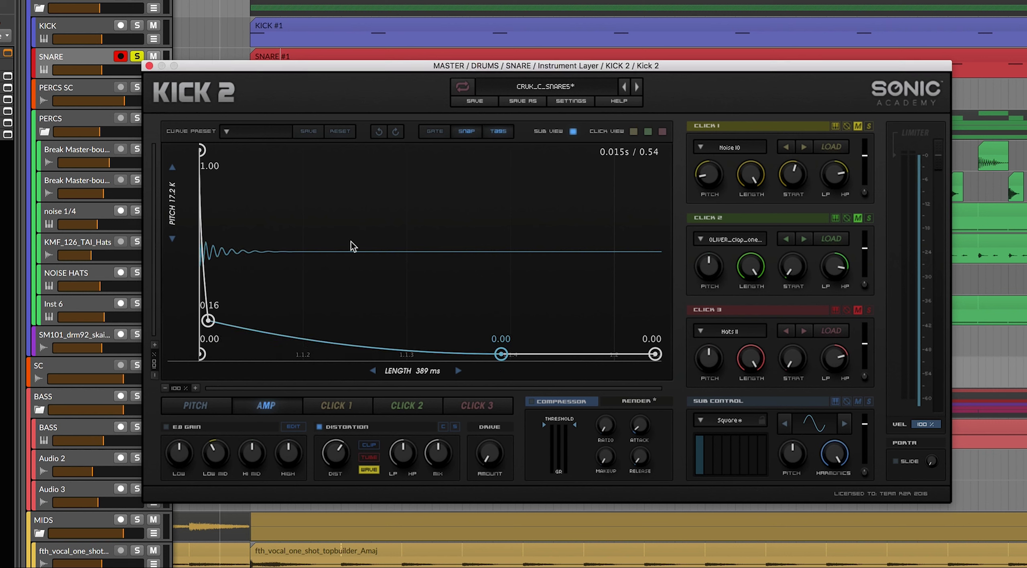
left_click(197, 407)
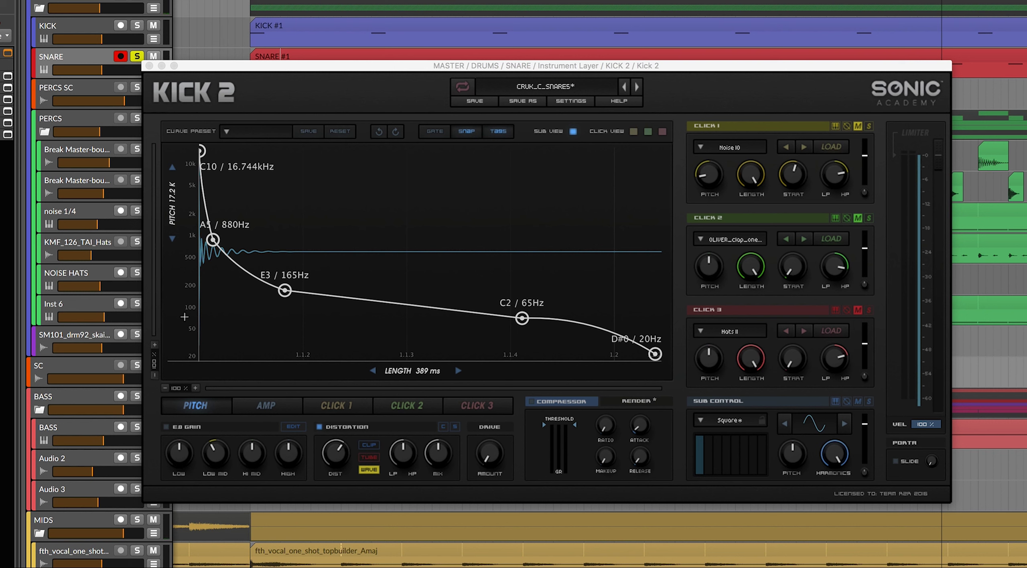
left_click(255, 406)
left_click_drag(500, 354, 225, 462)
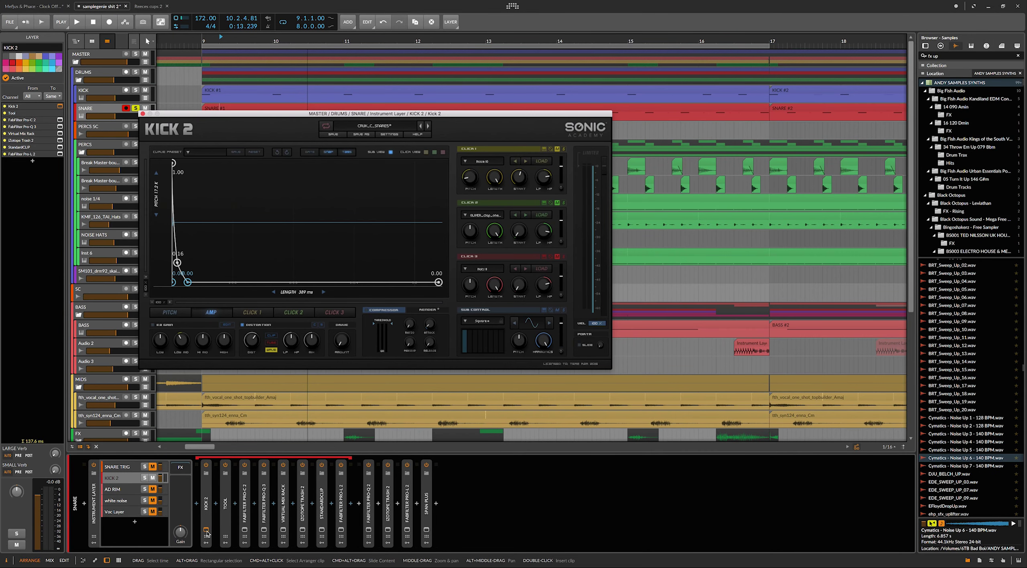
- Close the Kick 2 editor and expand then collapse the Tool utility's controls
left_click(206, 530)
double_click(226, 503)
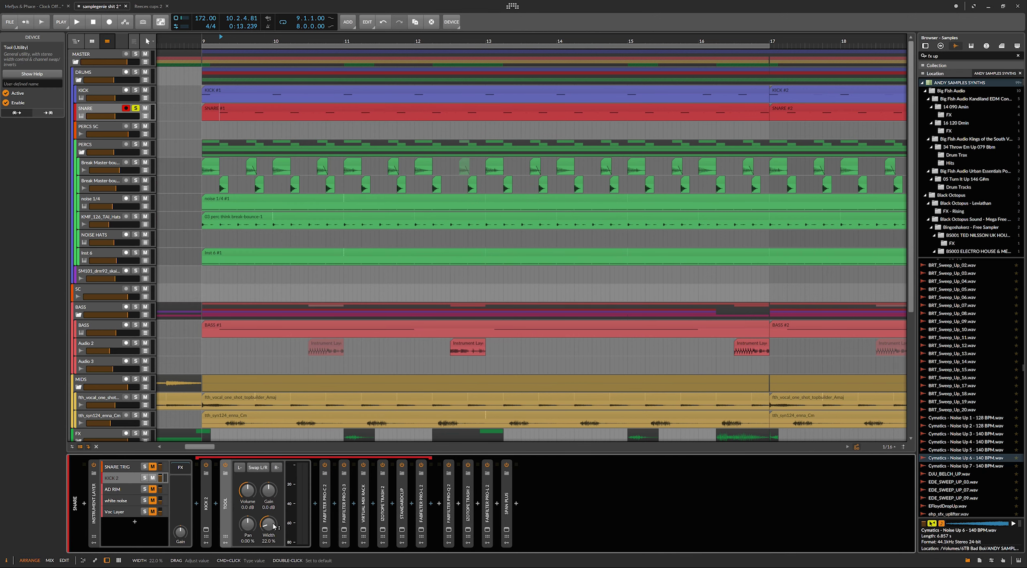
double_click(227, 504)
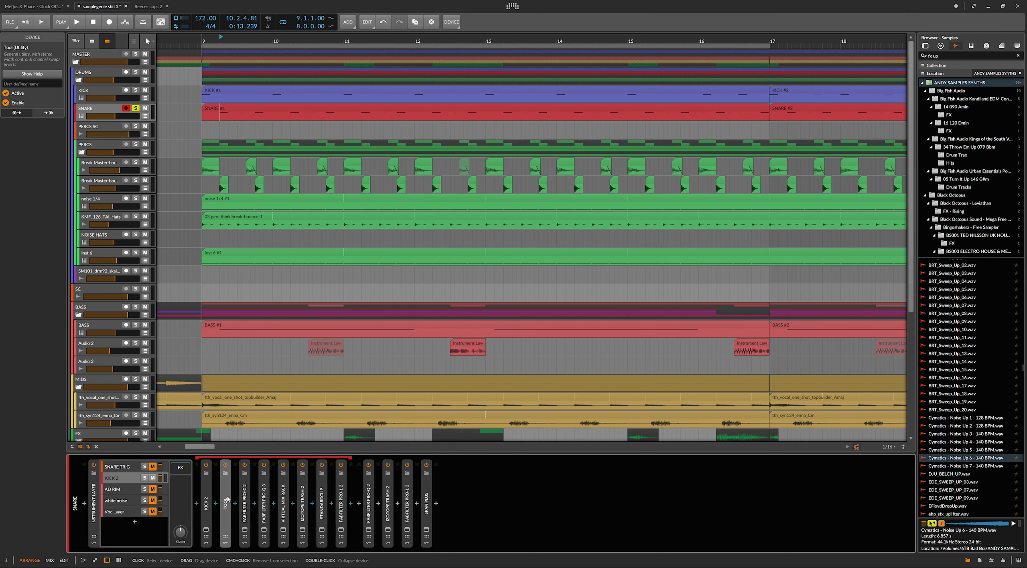
- Play the snare through Pro-C 2, set at 0.005 ms attack and 10 ms release
left_click(245, 530)
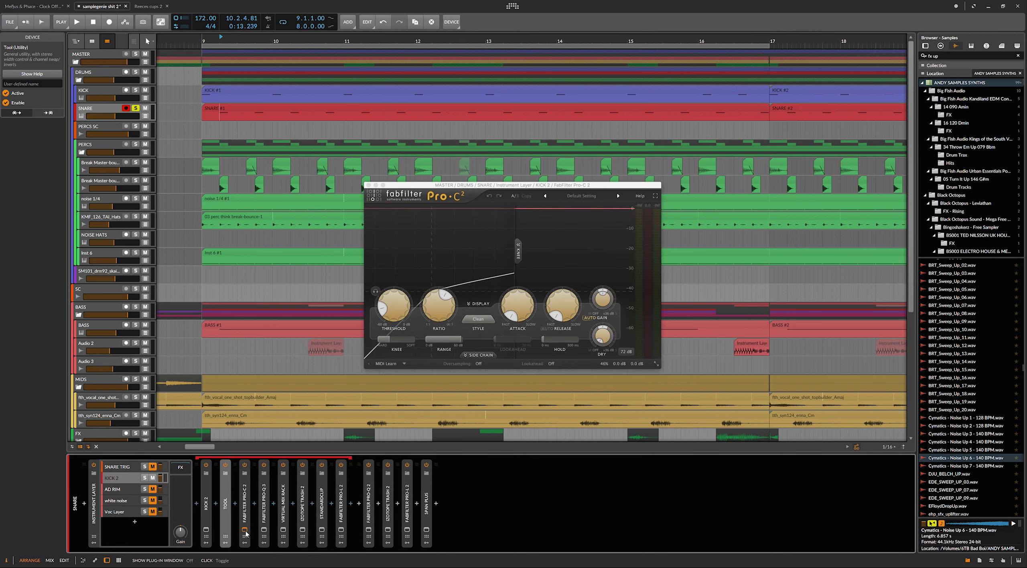
key("space")
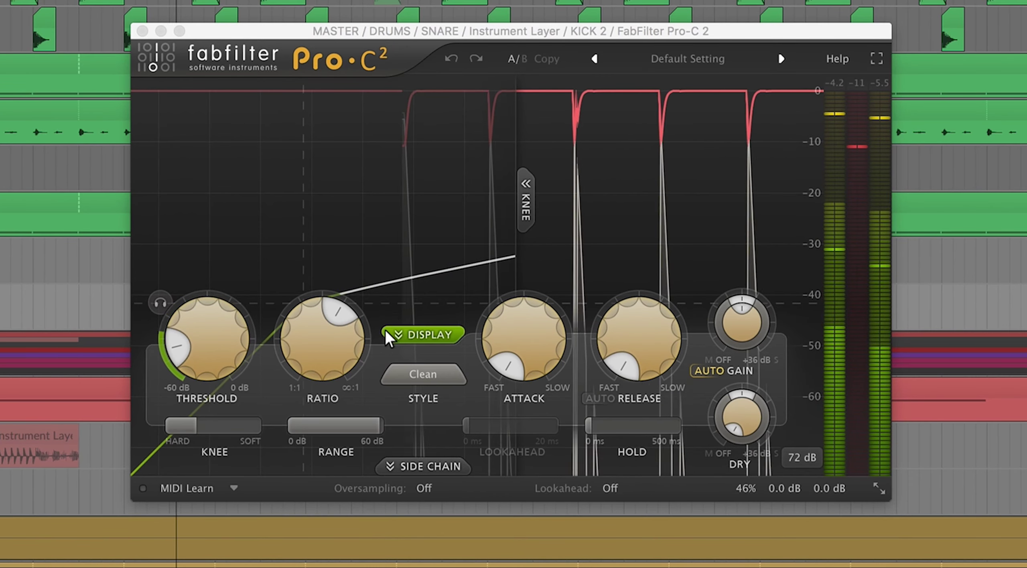
mouse_move(666, 345)
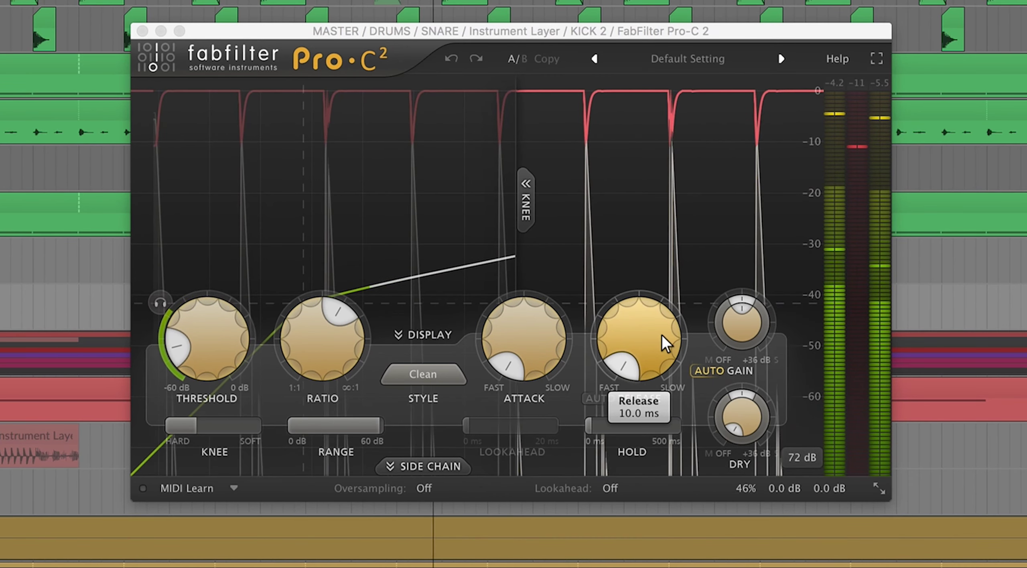
mouse_move(499, 353)
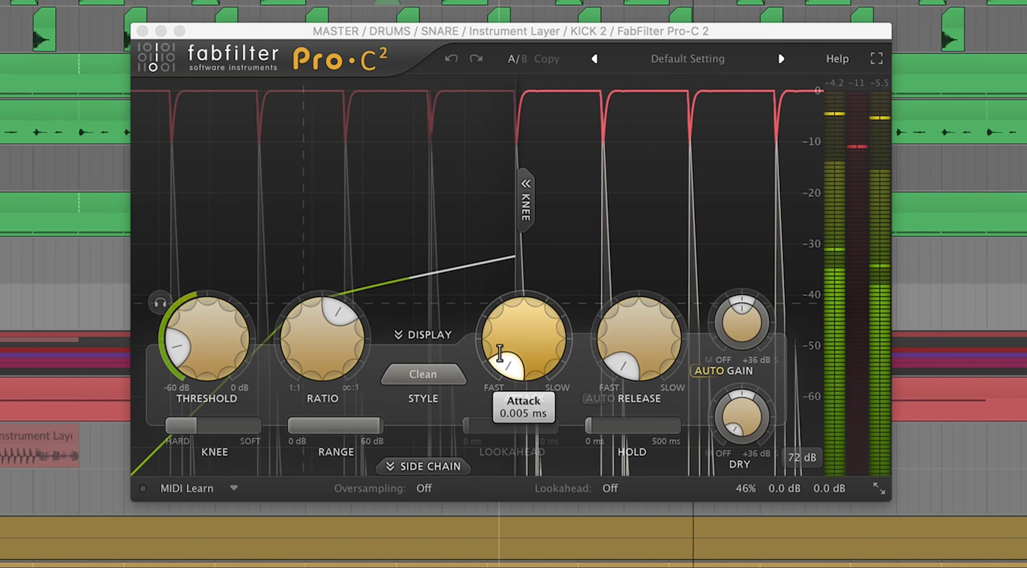
mouse_move(656, 306)
mouse_move(537, 345)
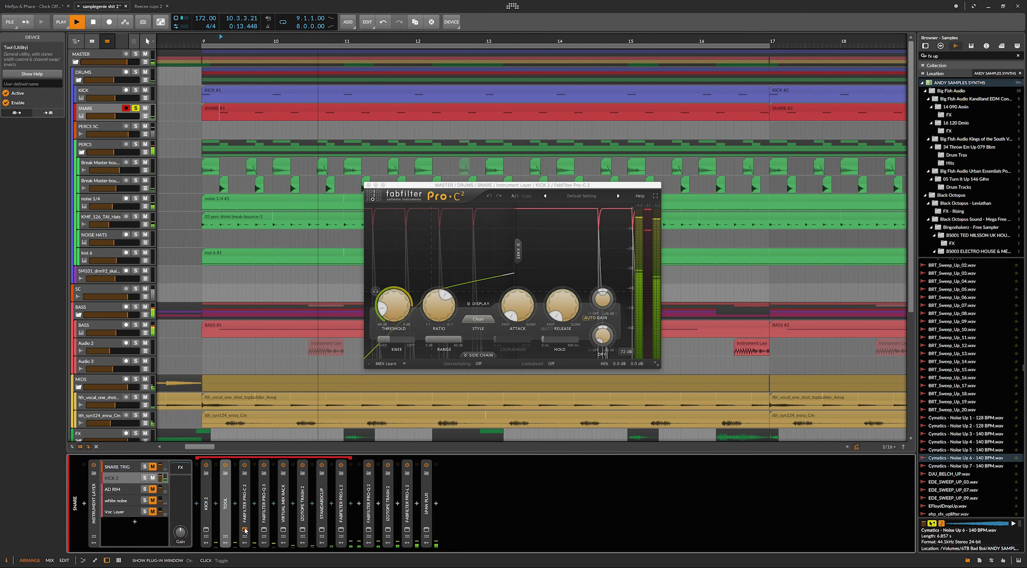
- Close Pro-C 2 and play the snare through the Pro-Q 3 Snare EQ 1 curve
left_click(245, 530)
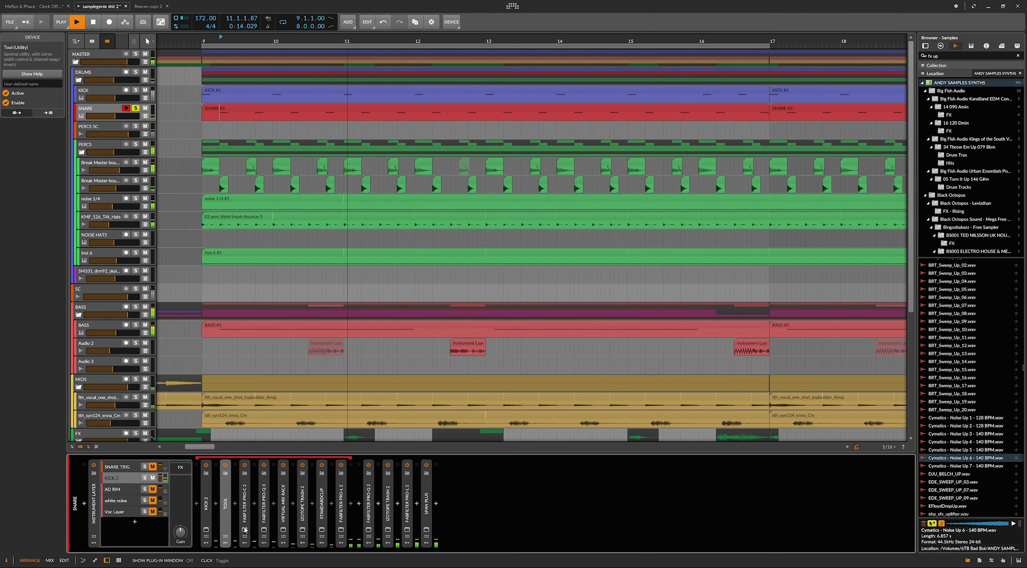
key("space")
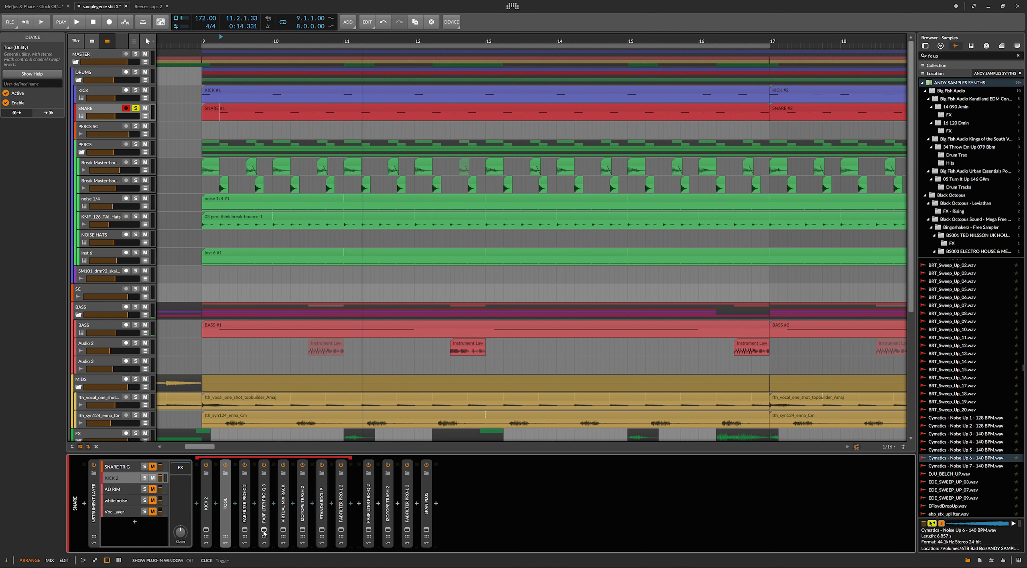
left_click(265, 531)
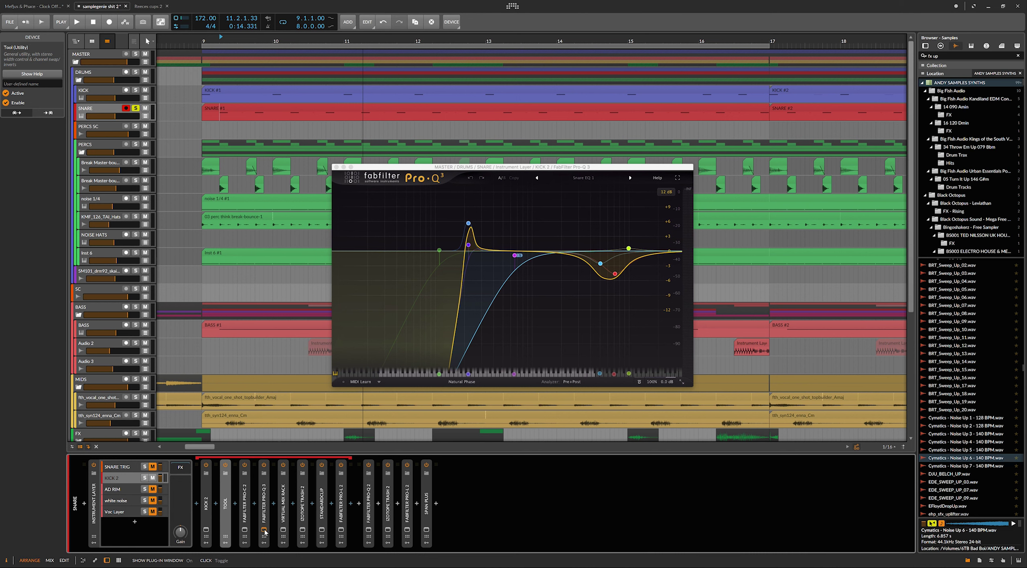
key("space")
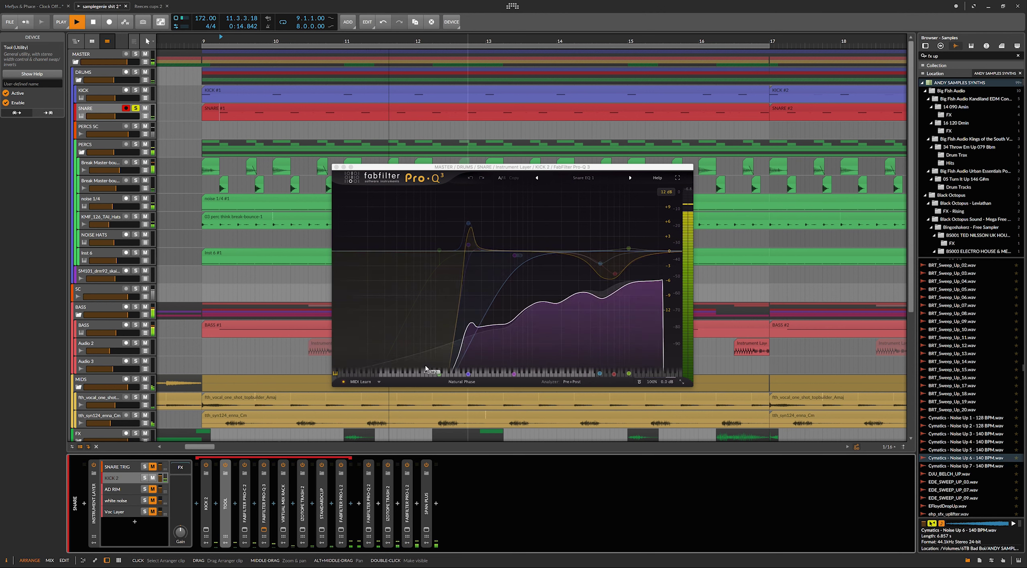
- Bypass Pro-Q 3 to compare, then inspect its 220 Hz bell band
left_click(264, 467)
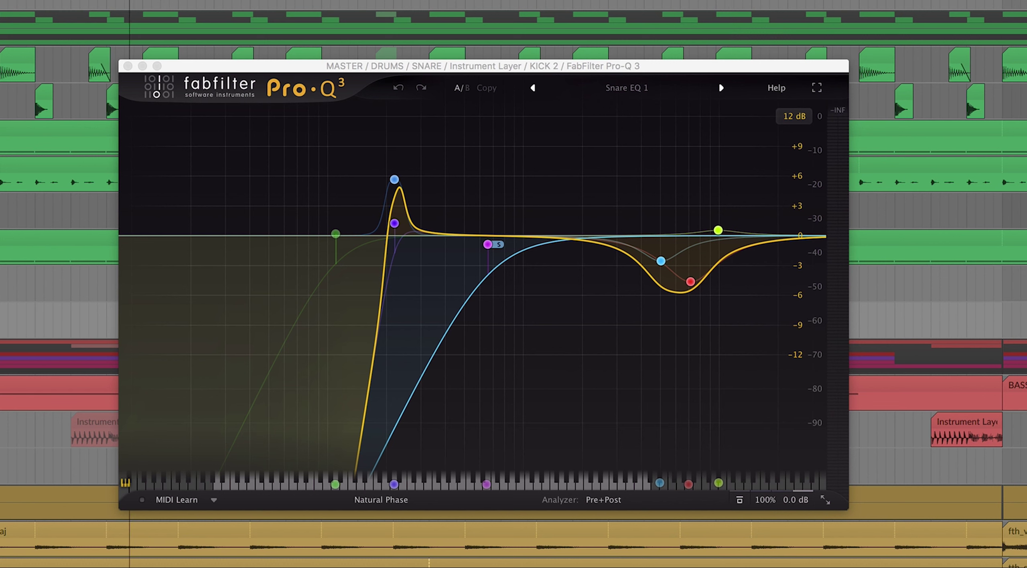
mouse_move(731, 134)
left_click(394, 180)
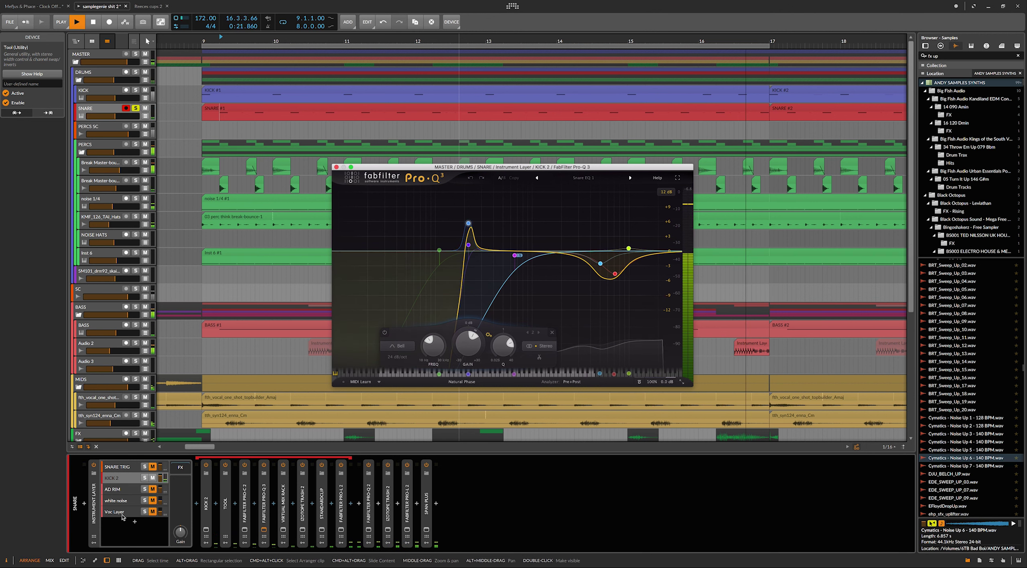
- Close Pro-Q 3 and open Virtual Mix Rack, checking the Harm modules and the CS-EQ 3.28 low-mid gain
left_click(263, 530)
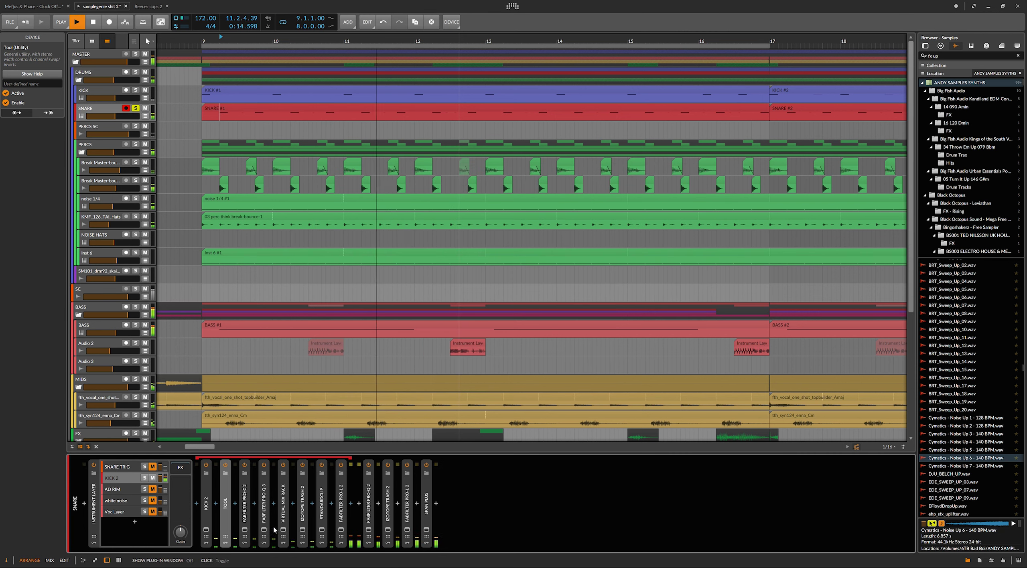
left_click(283, 530)
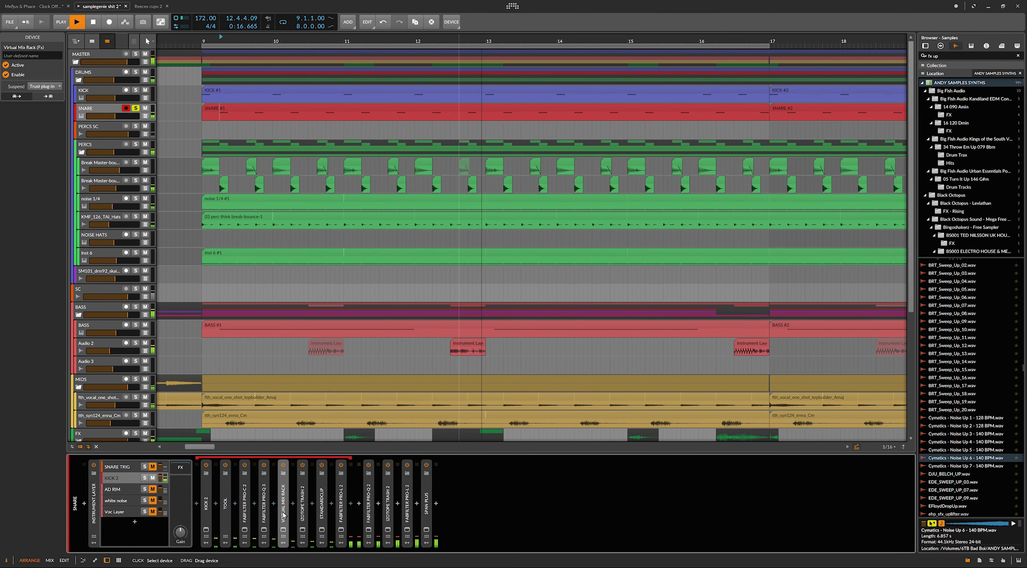
left_click(283, 530)
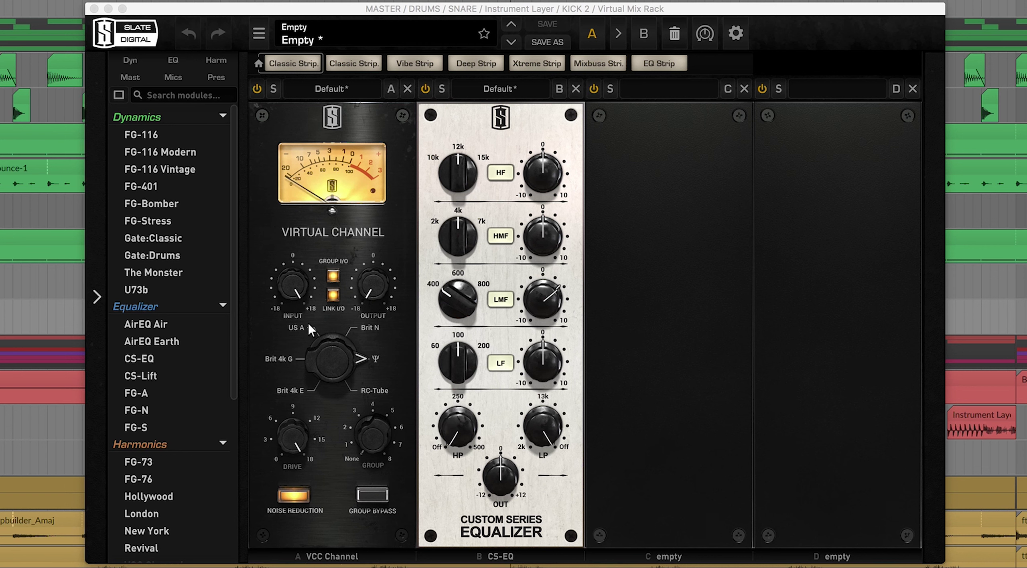
left_click(212, 61)
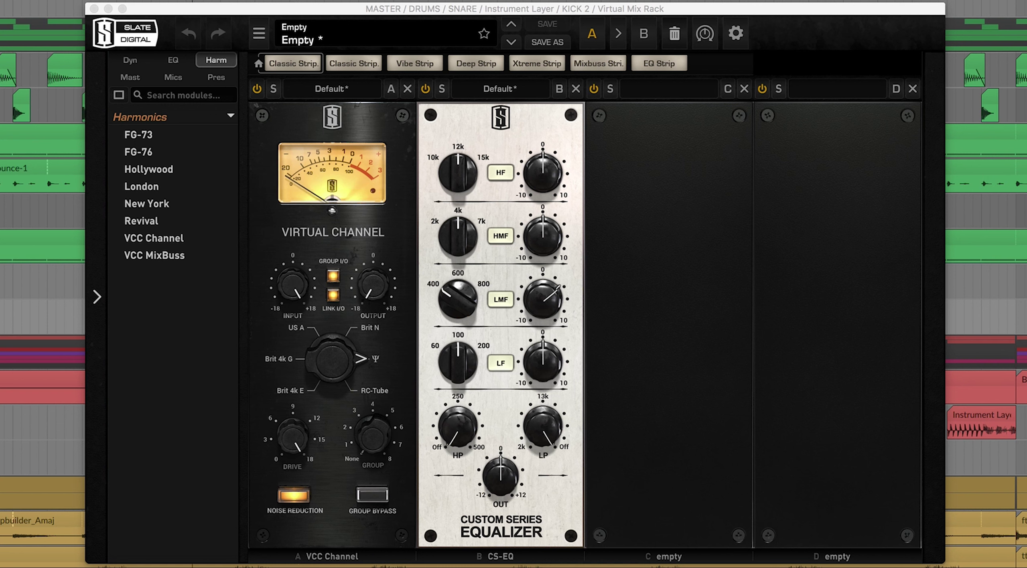
left_click(544, 300)
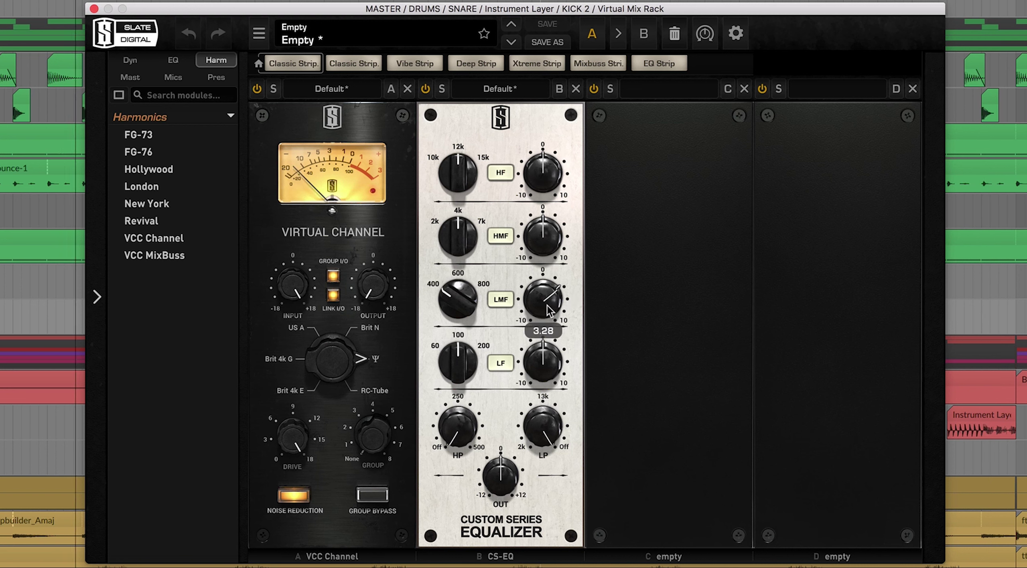
mouse_move(549, 311)
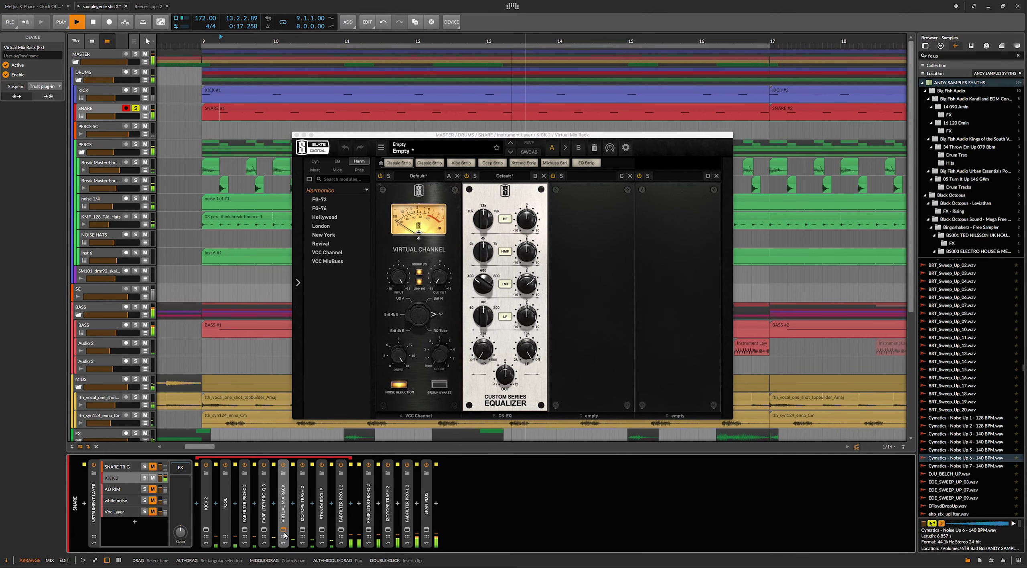
left_click(282, 529)
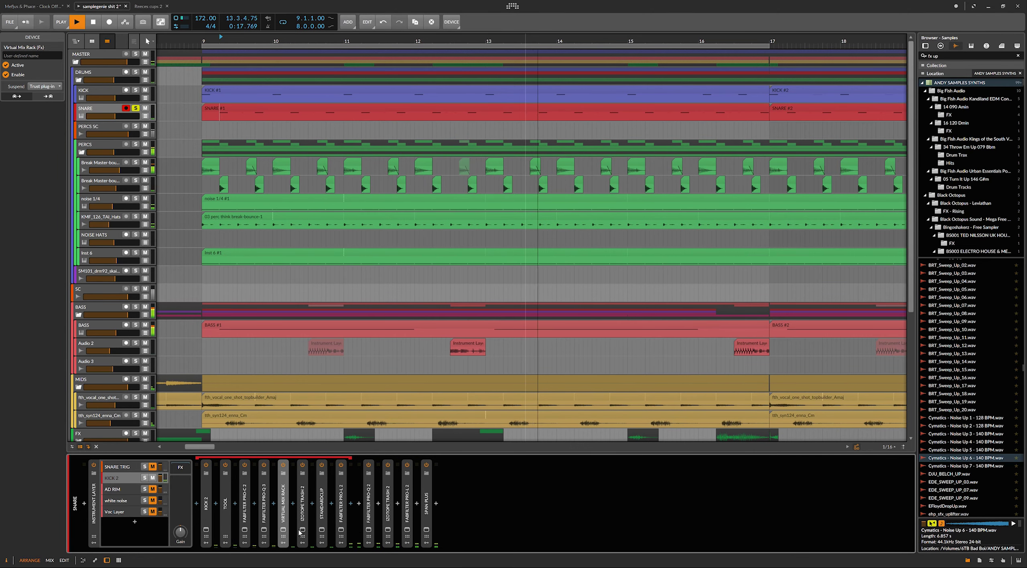
left_click(303, 530)
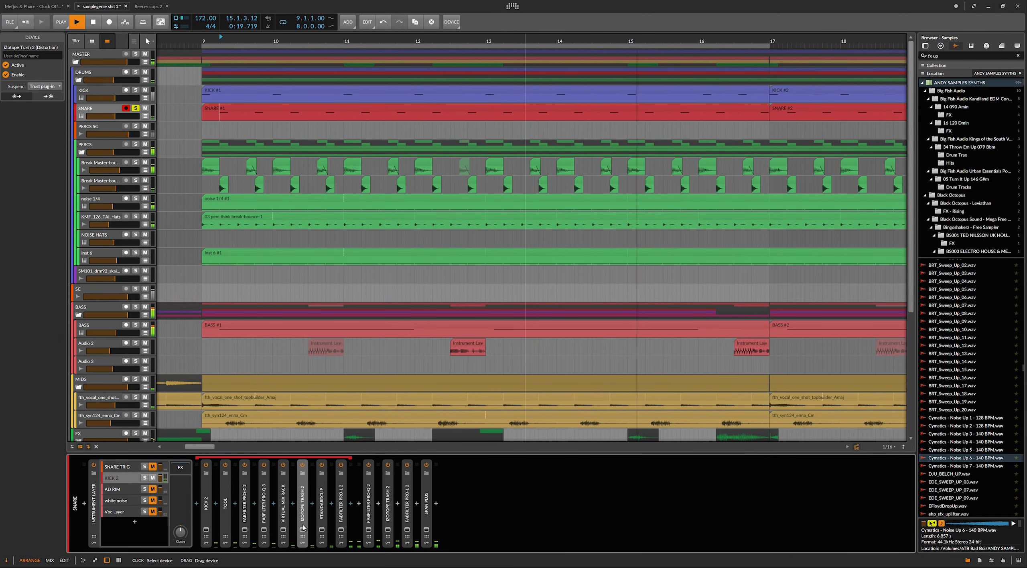
left_click(302, 529)
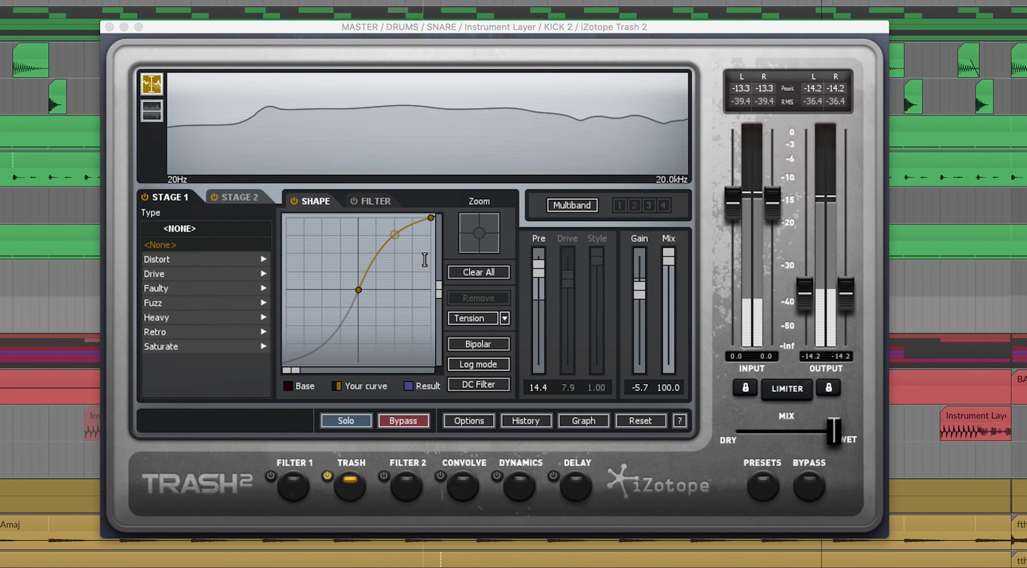
left_click(394, 235)
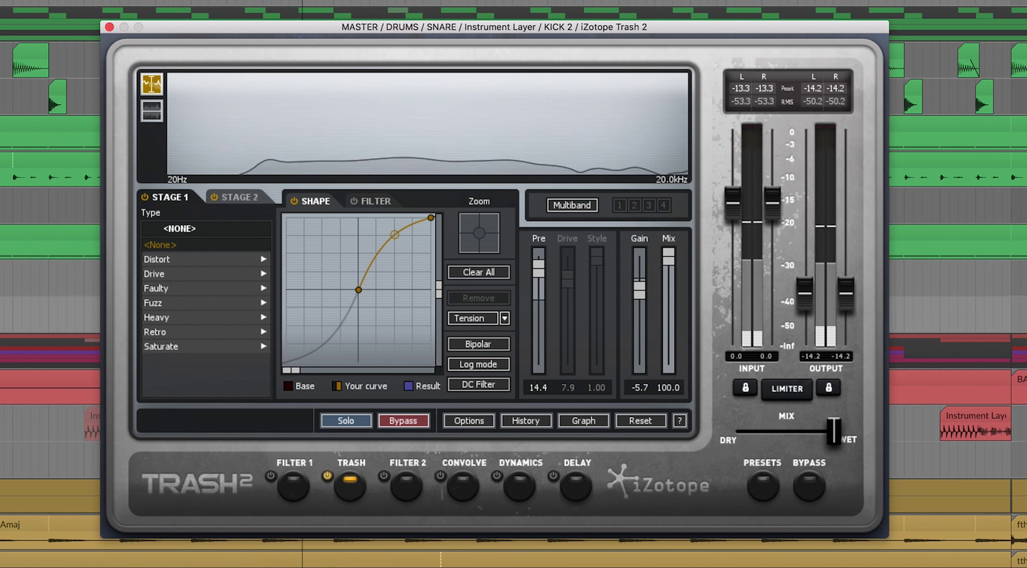
key("super+w")
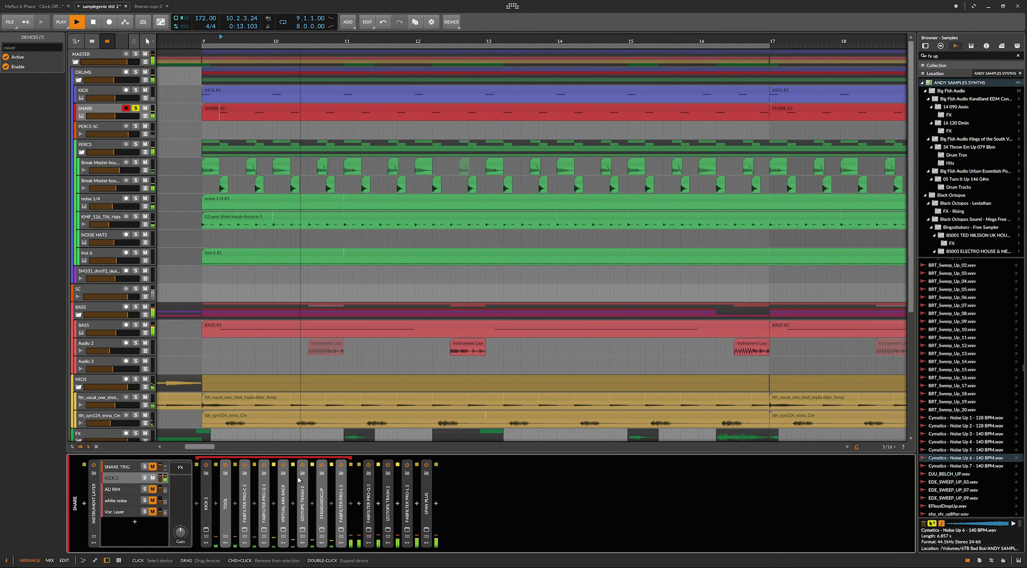
- Disable every KICK 2 layer device except Pro-L 2, then play and stop the snare
left_click(6, 67)
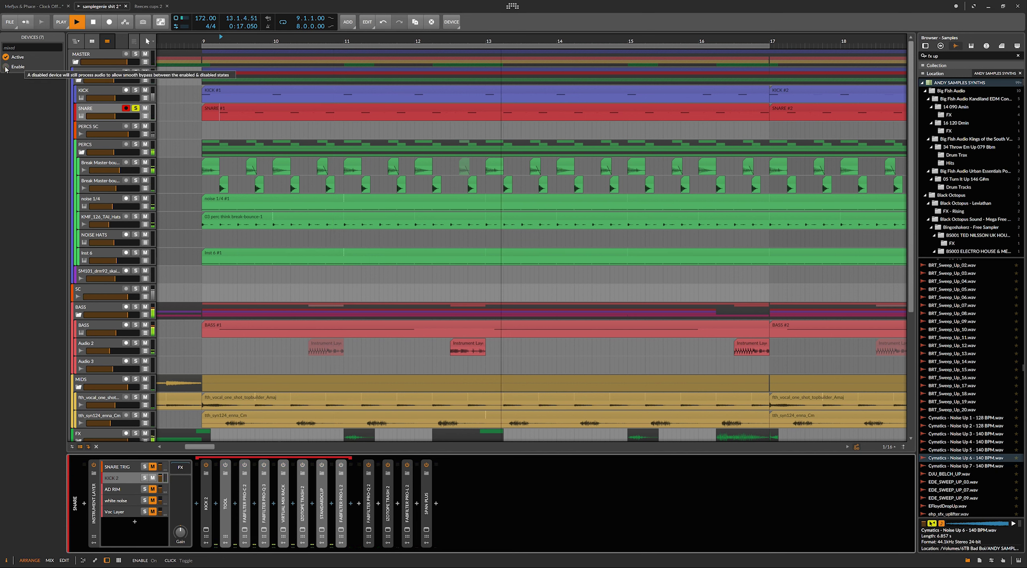
left_click(342, 474)
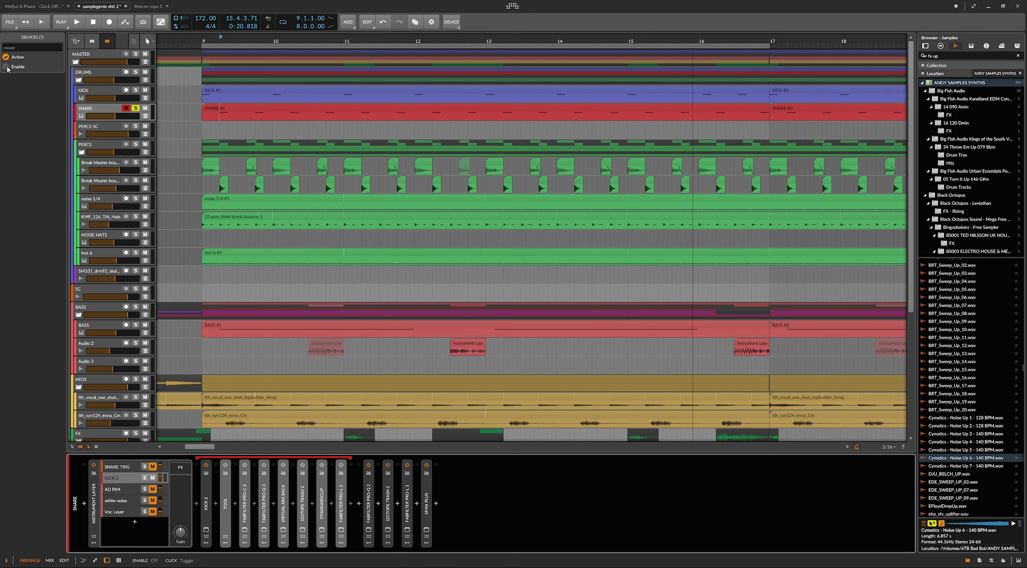
left_click(6, 67)
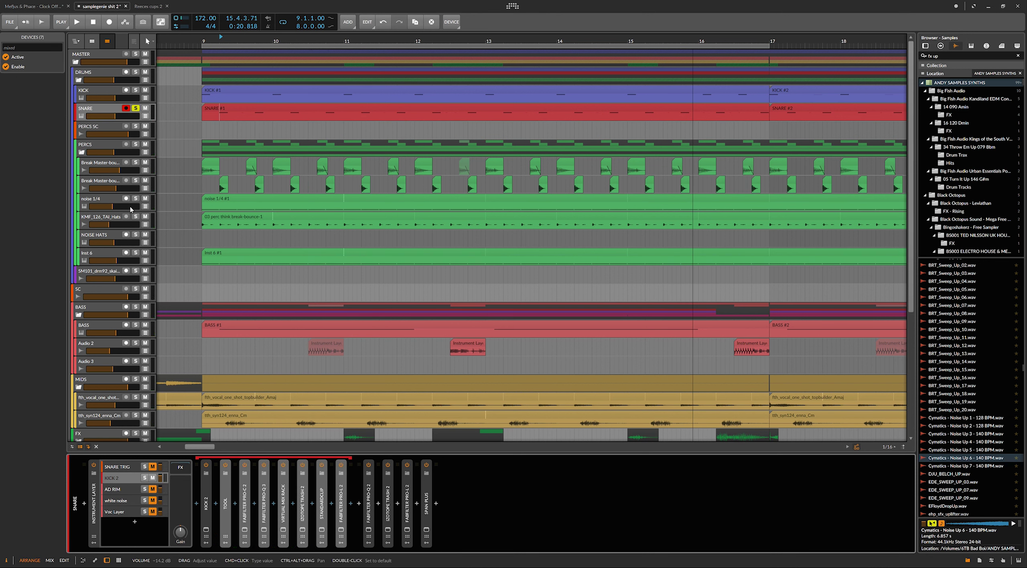
key("space")
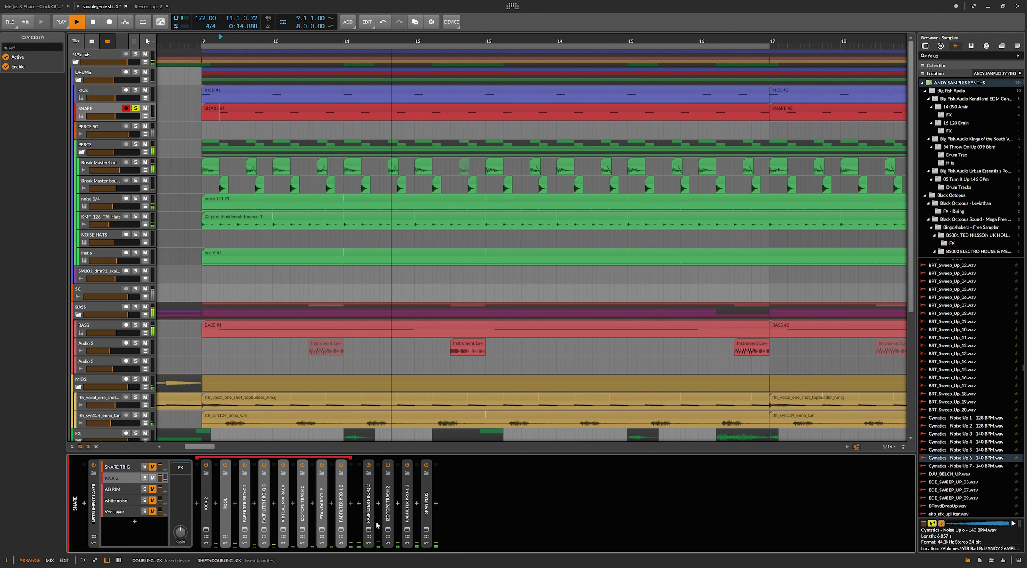
key("space")
- Unmute the AD RIM layer, collapse Note Velocity, and open its Addictive Drums 2 window during playback
left_click(140, 488)
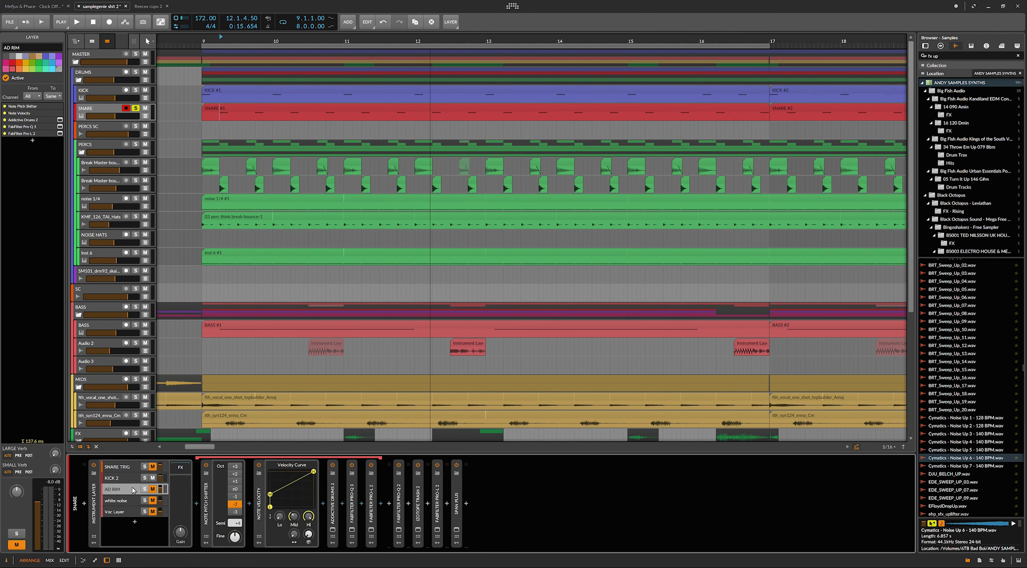
left_click(153, 489)
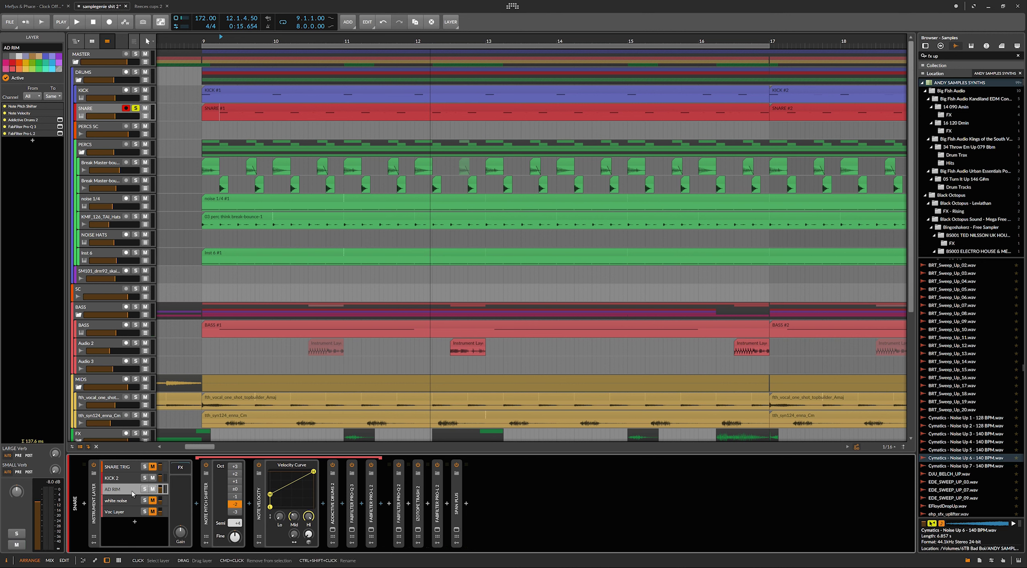
double_click(261, 510)
key("space")
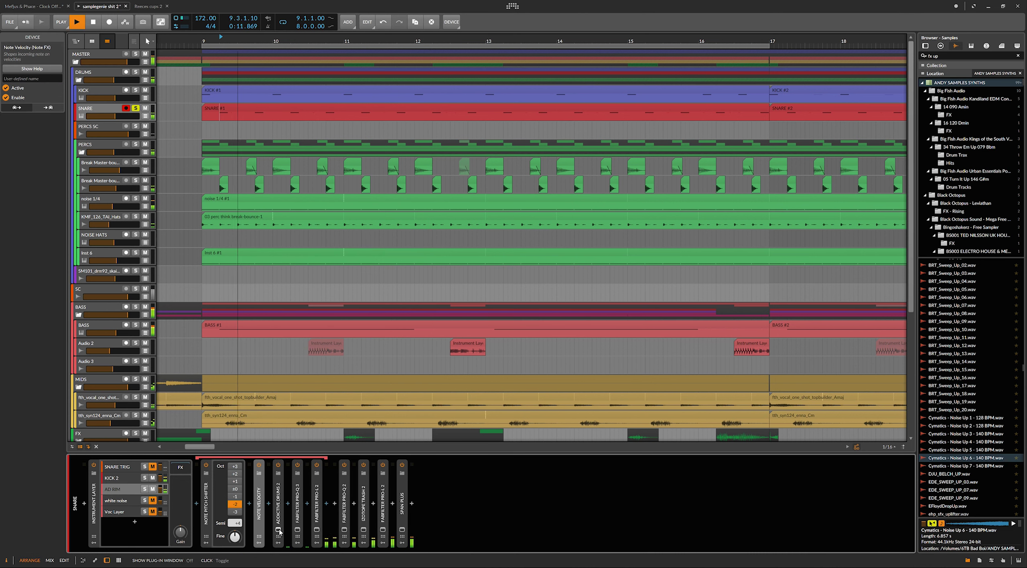
left_click(278, 529)
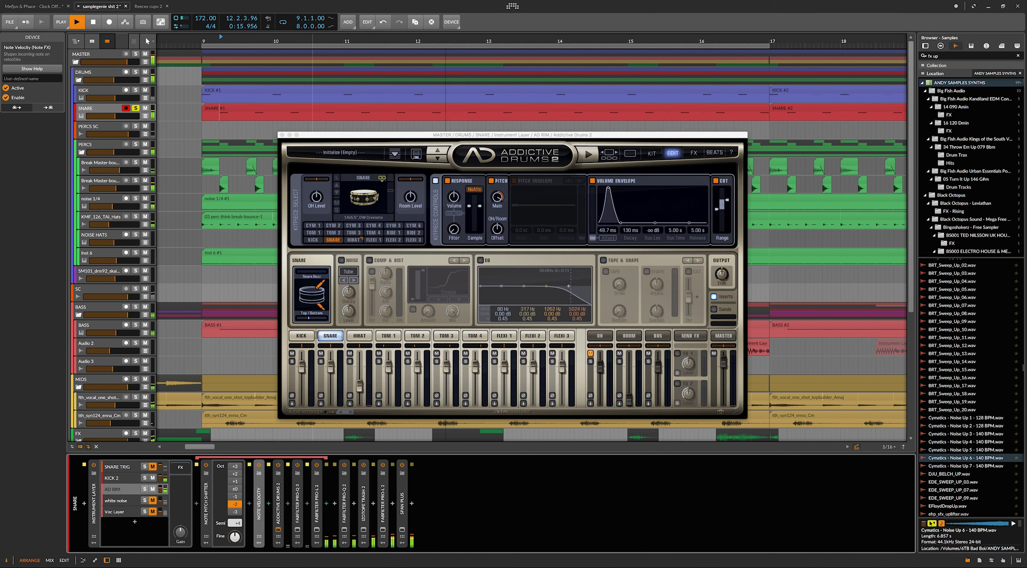
left_click(332, 337)
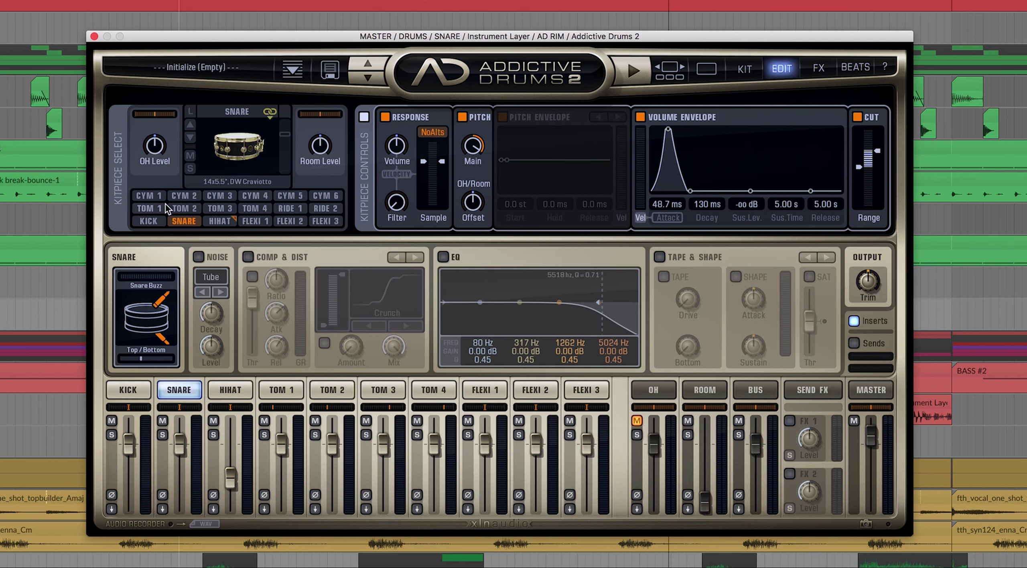
left_click(206, 59)
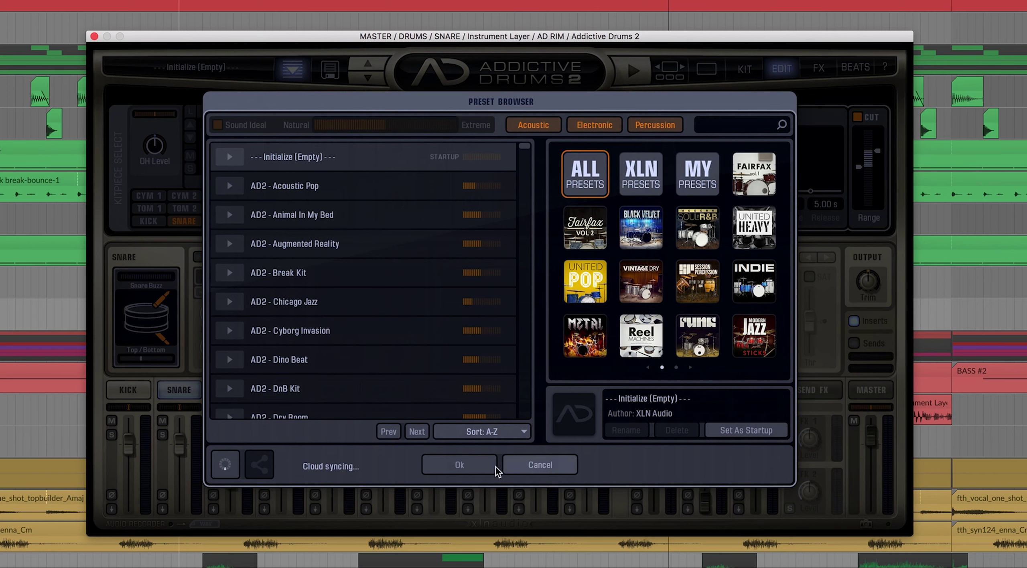
left_click(534, 469)
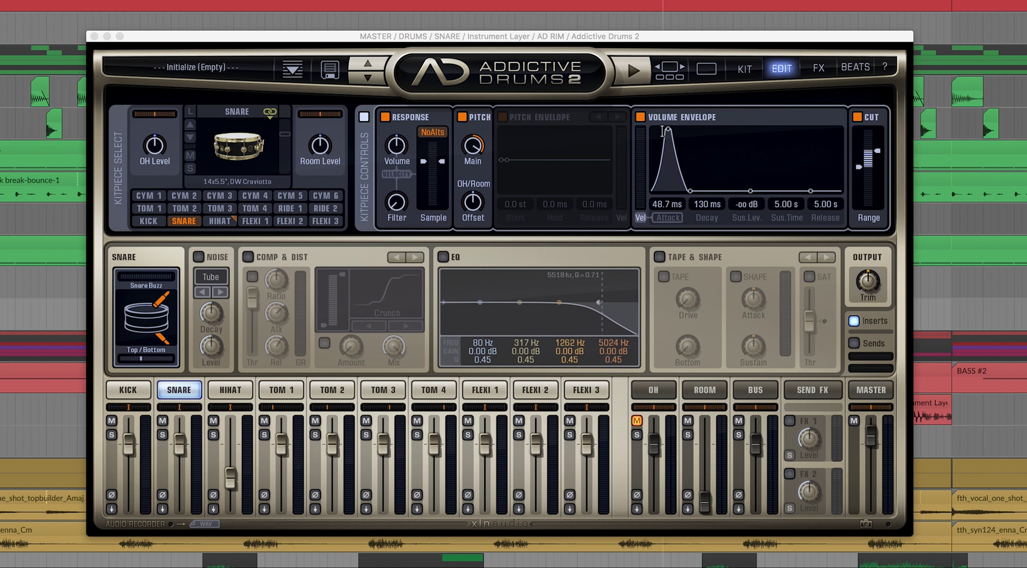
- Move the Addictive Drums 2 window up and left, then play the project to hear the snare
left_click_drag(672, 37, 436, 0)
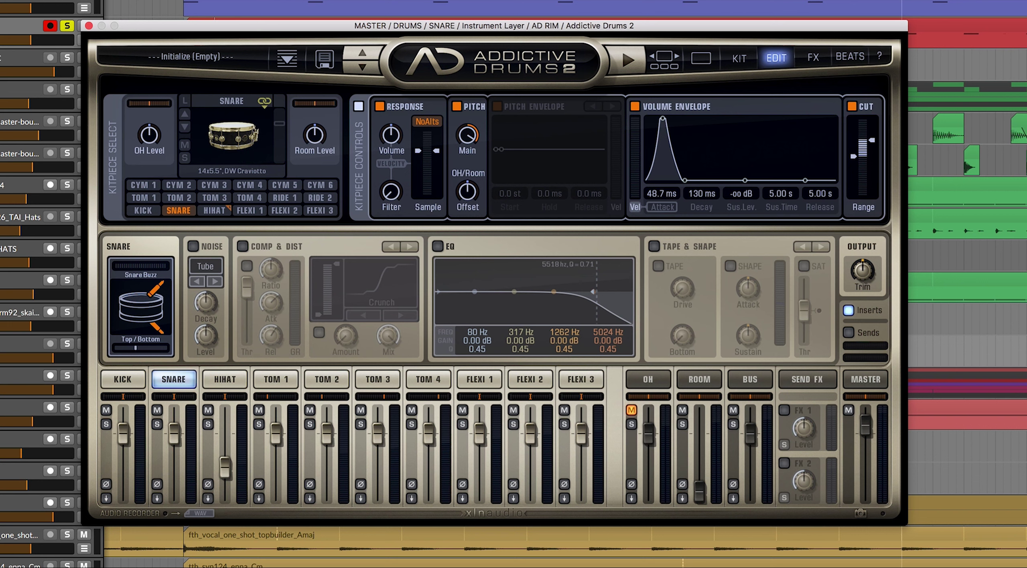
key("space")
mouse_move(866, 148)
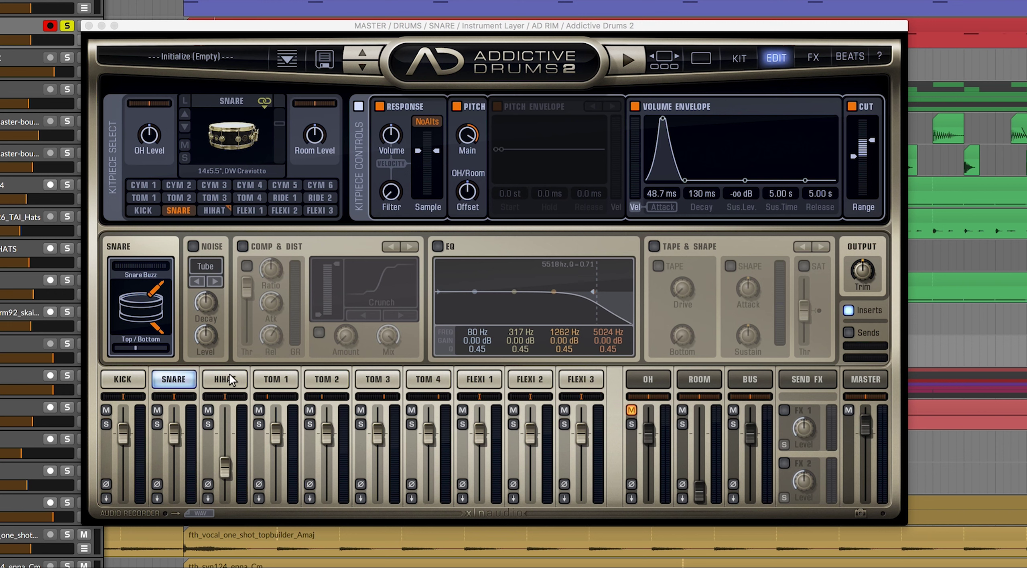
- Audition the HIHAT and SNARE pieces, then open the hihat's edit settings from the kit overview
left_click(229, 374)
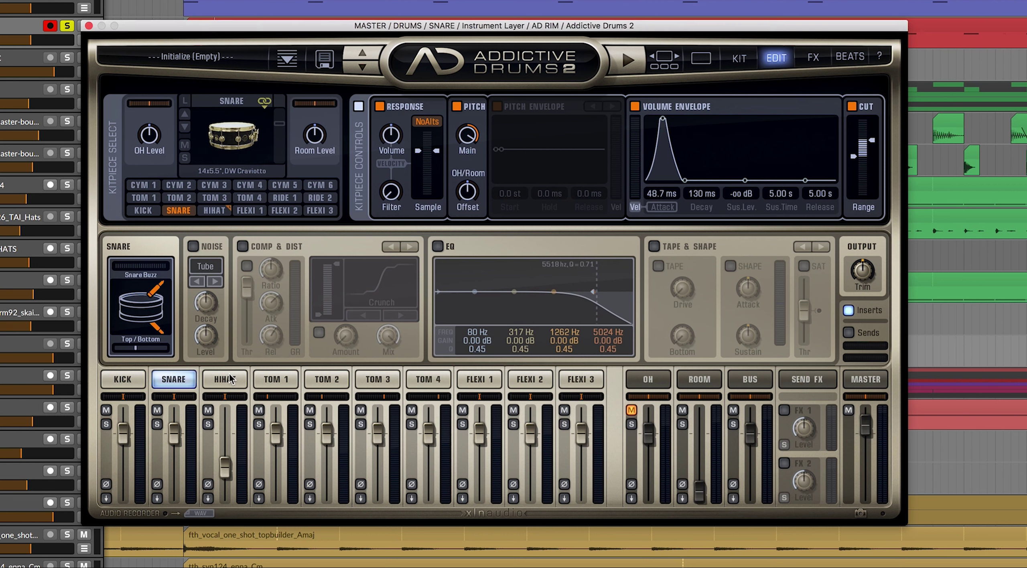
left_click(173, 380)
left_click(743, 61)
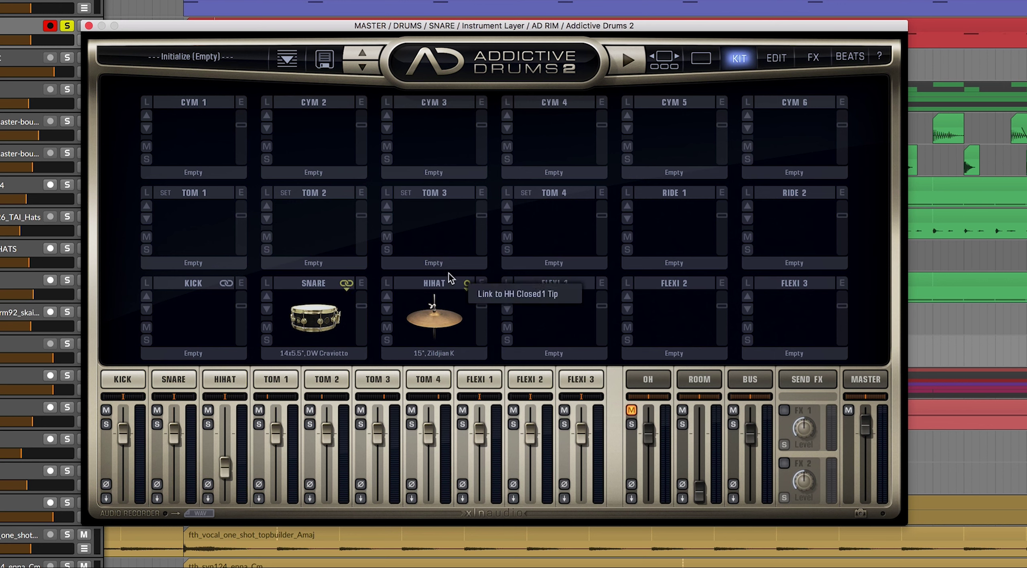
left_click(433, 308)
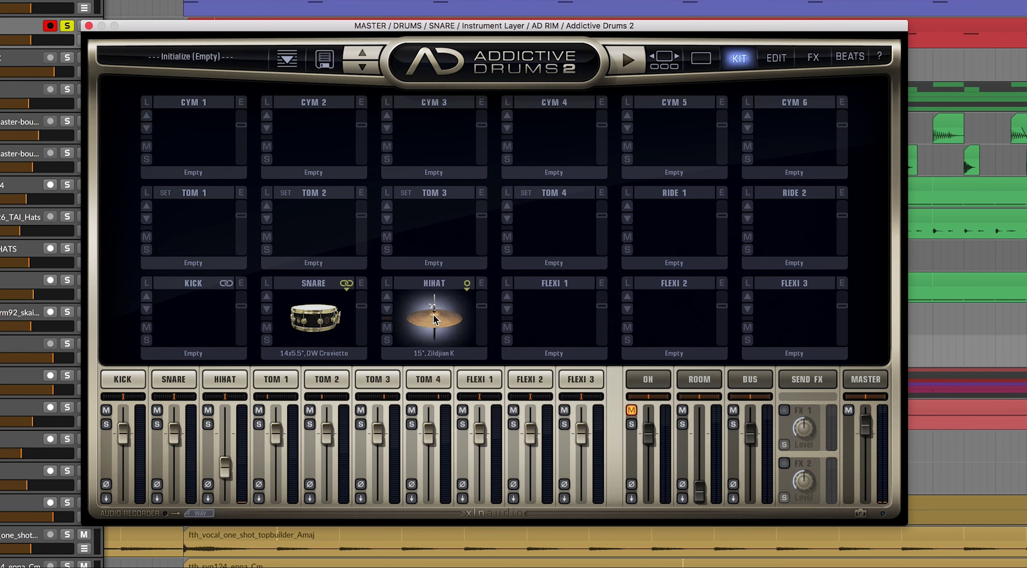
double_click(434, 319)
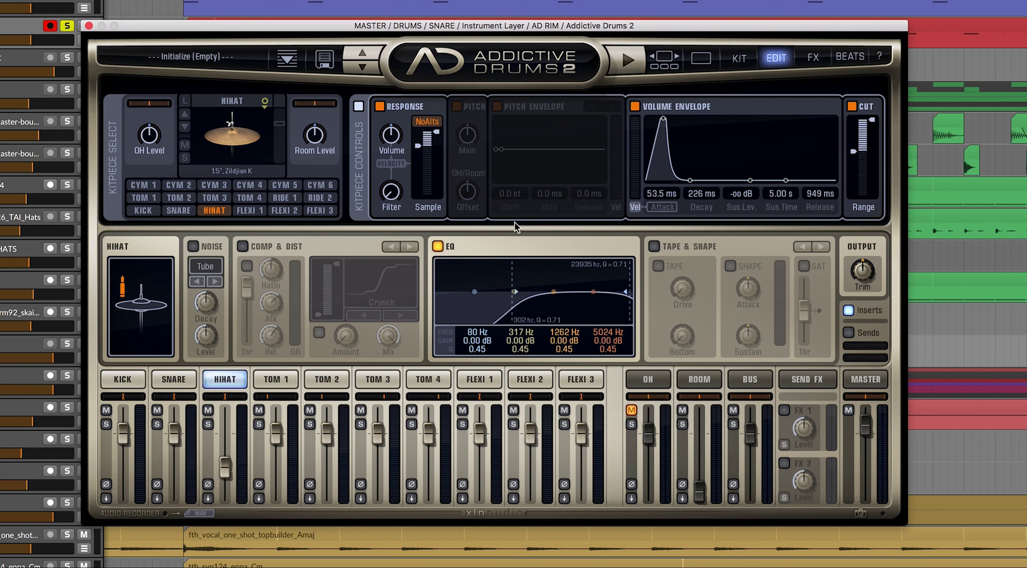
- Try the hihat sustain level at 0 dB, audition it, then undo the change and resume playback
mouse_move(854, 155)
left_click_drag(741, 197, 742, 177)
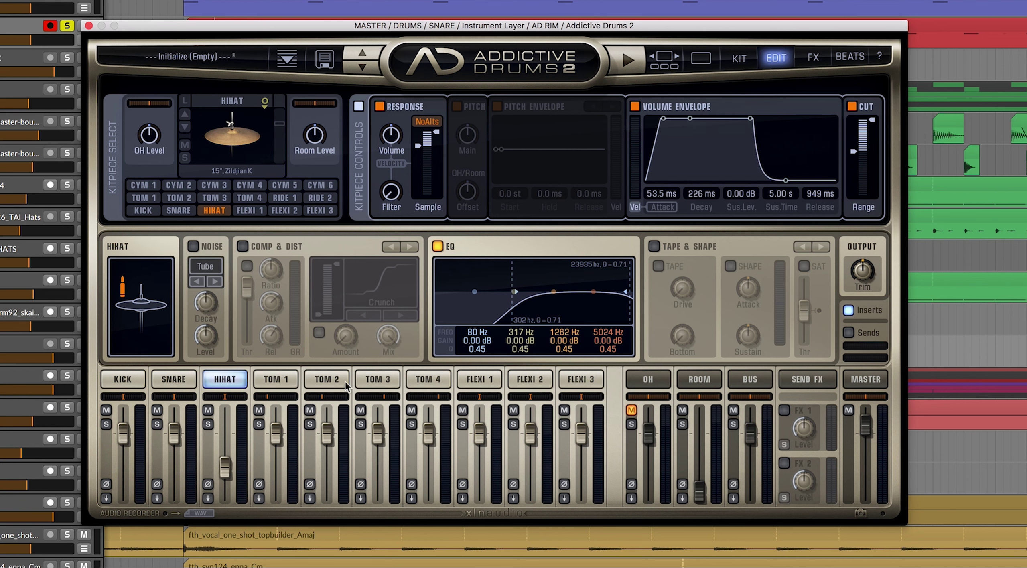
left_click(742, 63)
left_click(436, 306)
left_click(436, 306)
double_click(437, 306)
key("super+z")
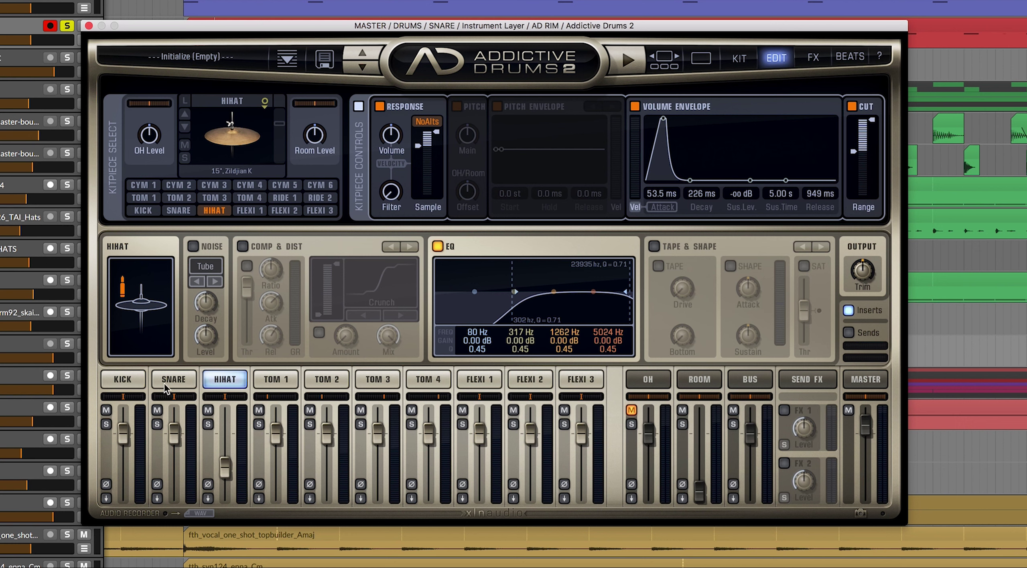
key("space")
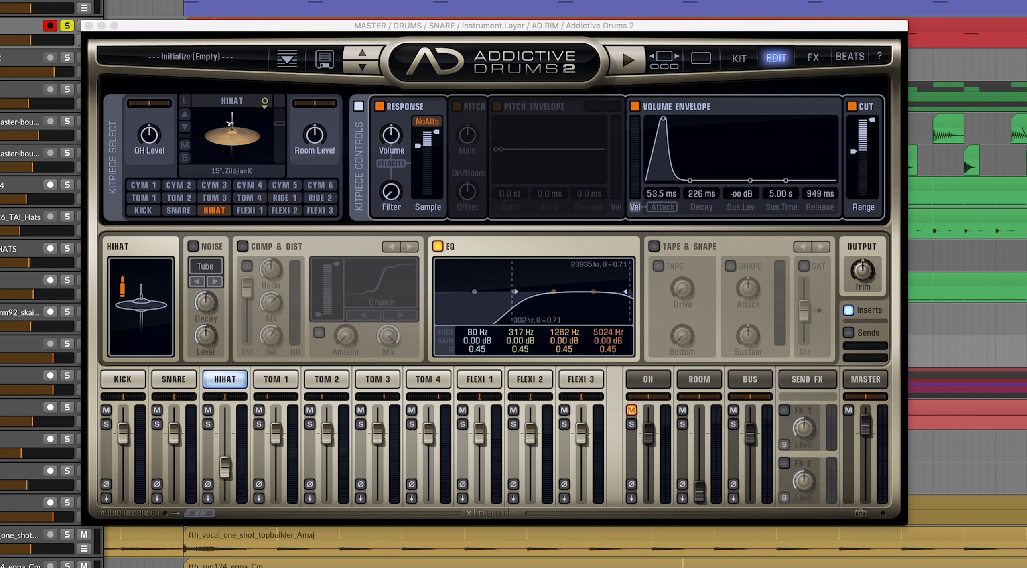
- Shorten the SNARE piece's attack to 0 ms and inspect Pro-Q 3's steep low-cut band
left_click(162, 381)
left_click_drag(662, 122, 648, 119)
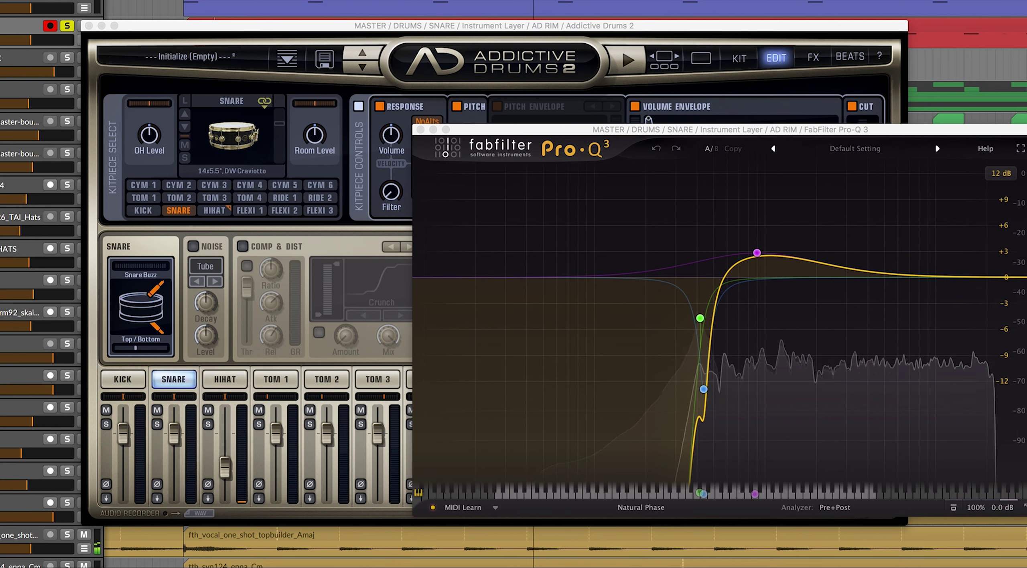
left_click(683, 371)
- Bypass both steep Pro-Q 3 cut bands to compare, re-enable them, and close Pro-Q 3
left_click_drag(684, 304, 722, 405)
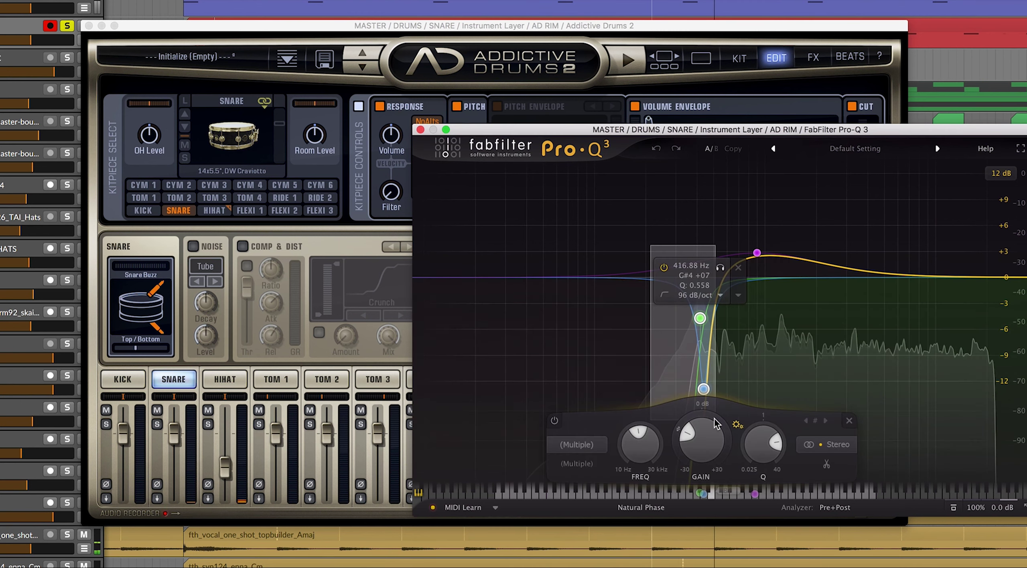
left_click(554, 421)
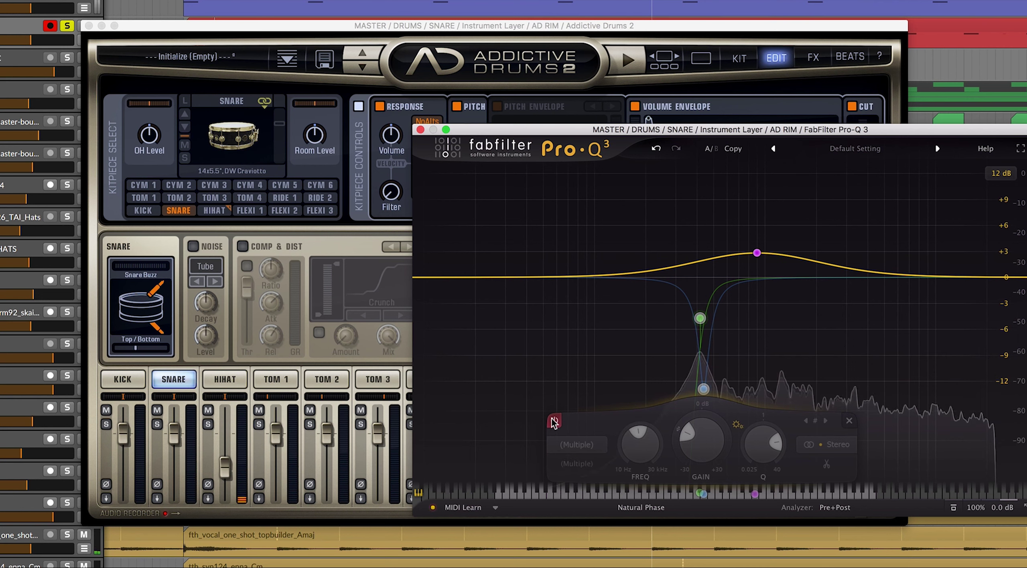
key("space")
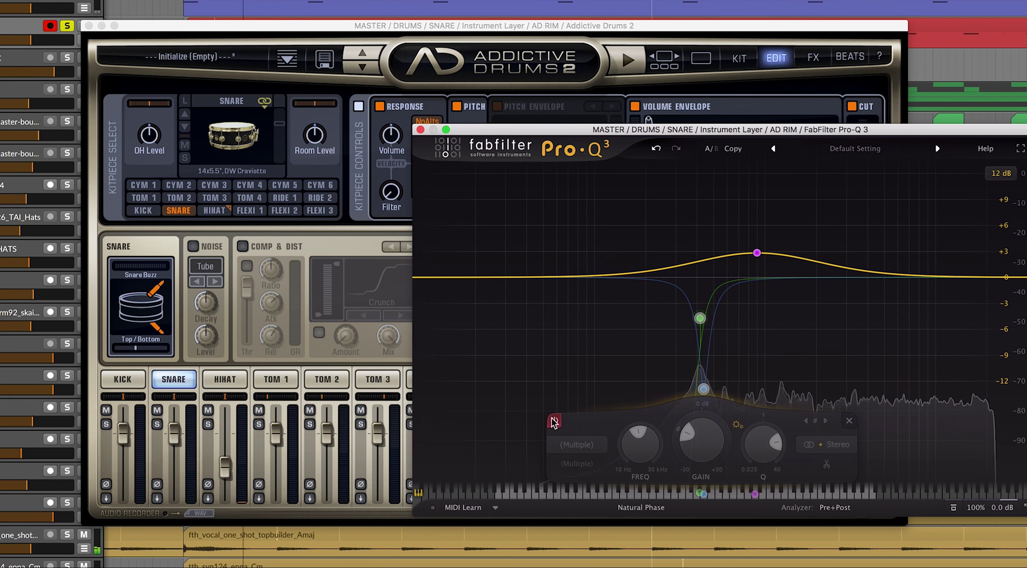
left_click(554, 421)
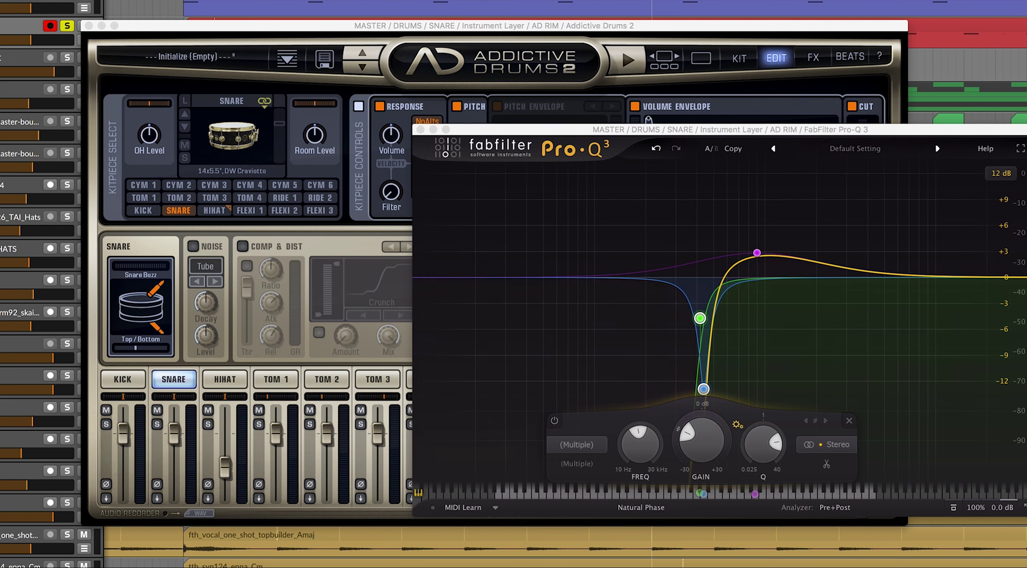
key("super+w")
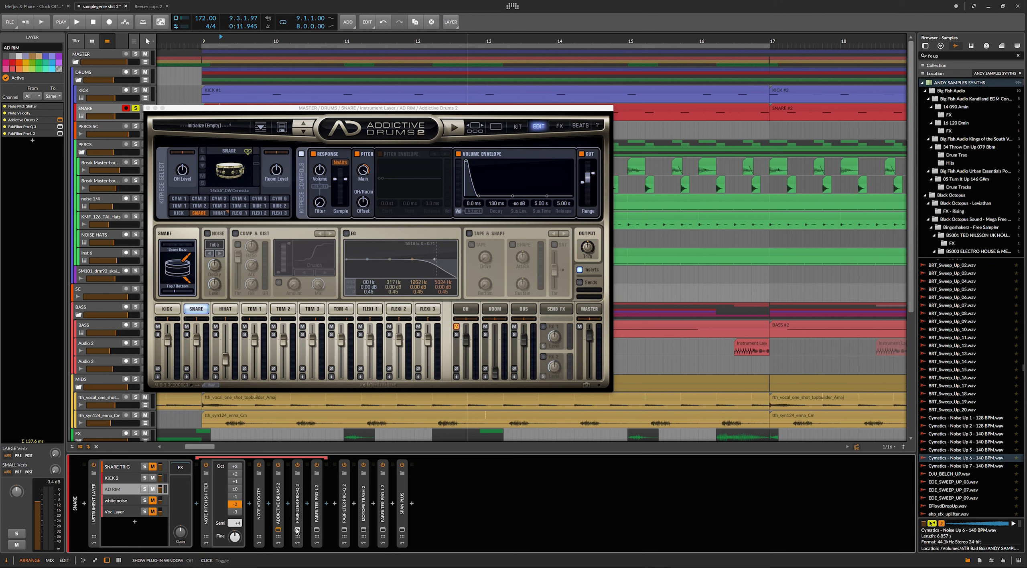
- Switch between the Addictive Drums 2 and Pro-Q 3 windows, briefly playing the snare
left_click(278, 530)
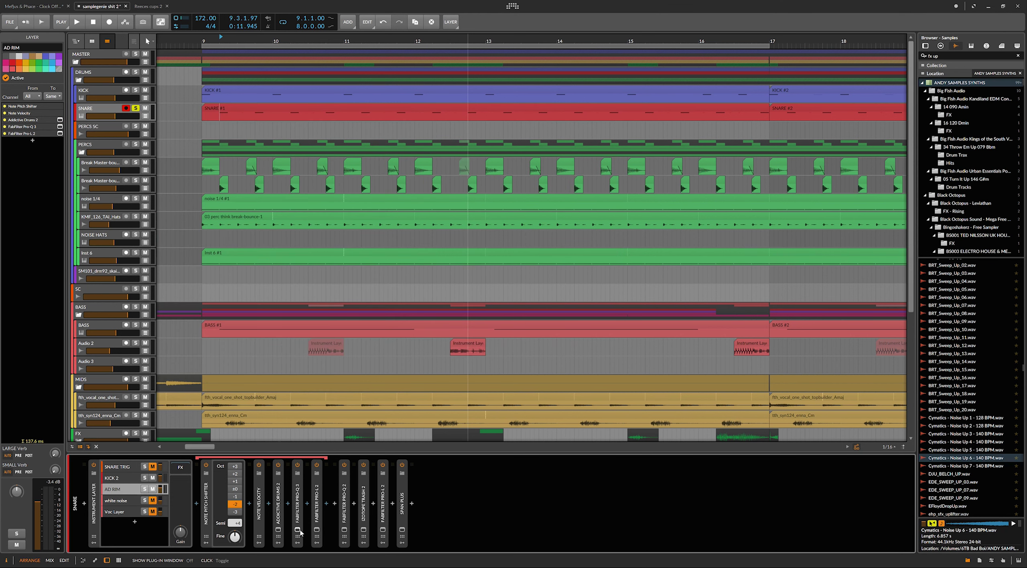
left_click(297, 530)
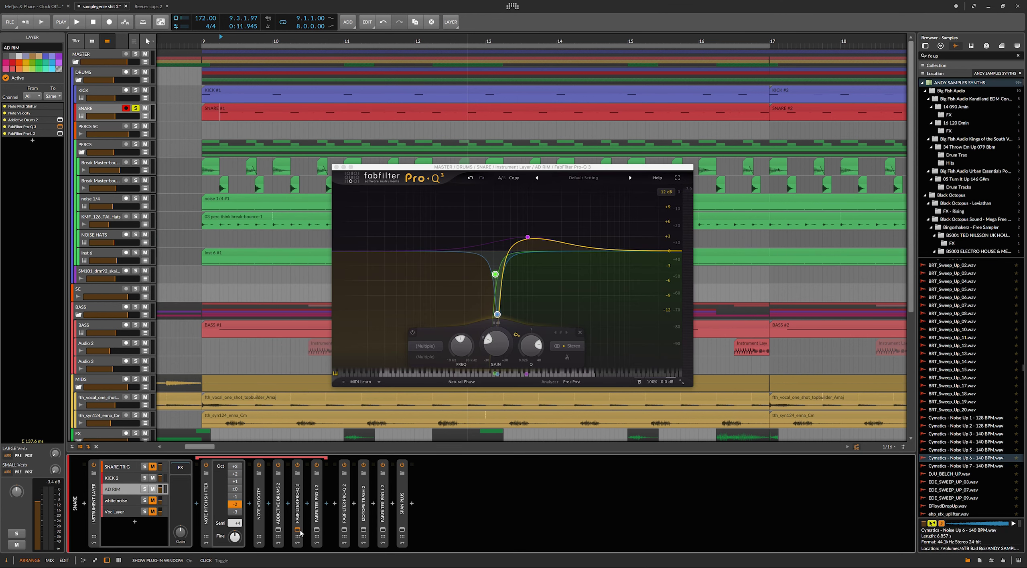
left_click(297, 529)
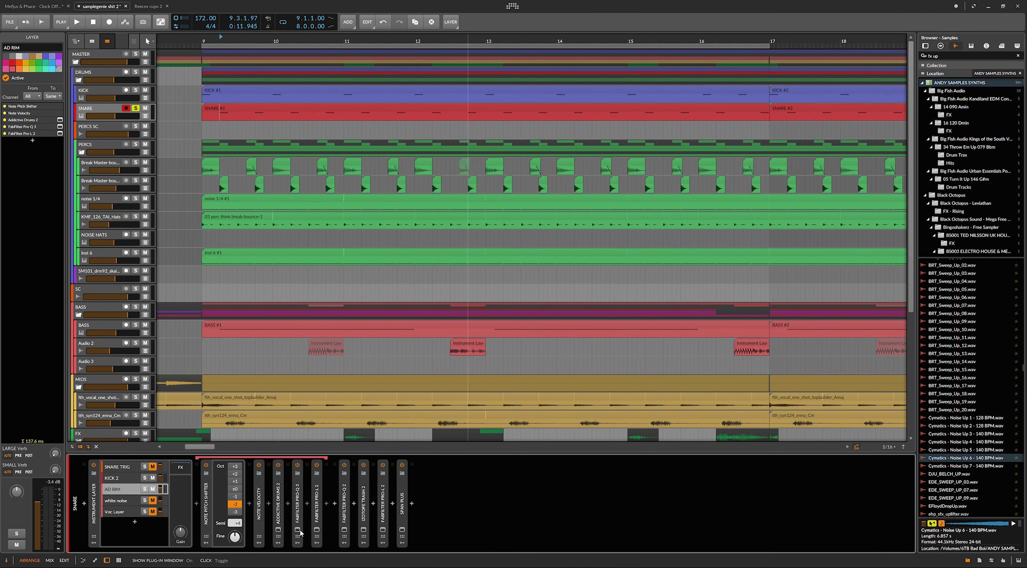
left_click(298, 530)
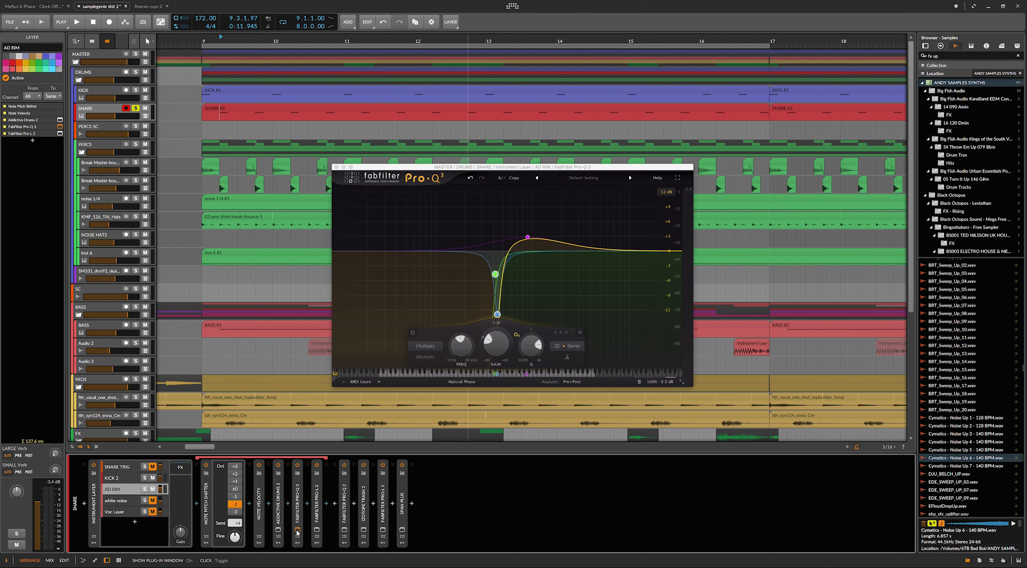
key("space")
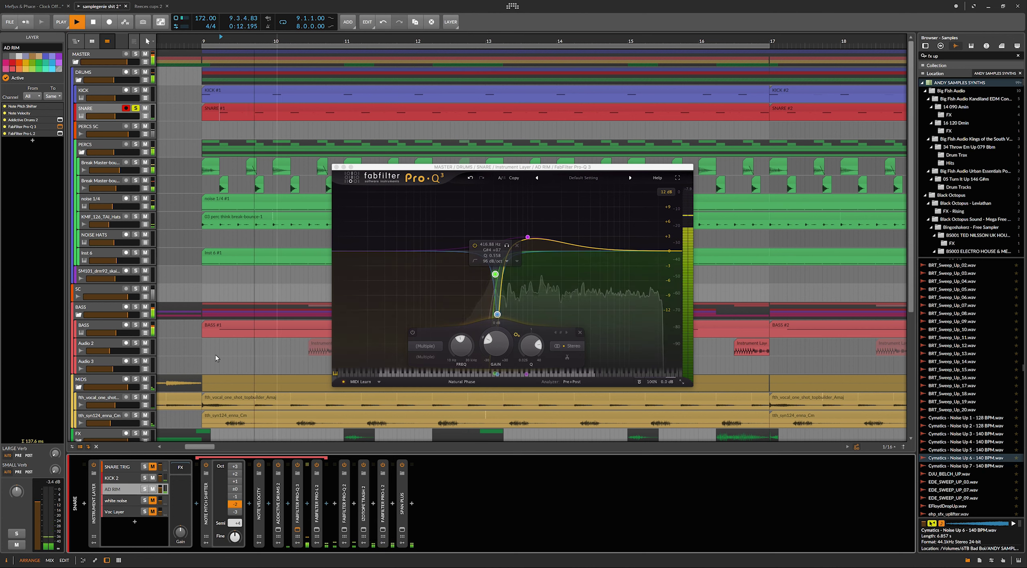
key("space")
left_click(297, 529)
- Lengthen the Addictive Drums 2 volume envelope attack to about 49 ms and audition it
left_click(278, 529)
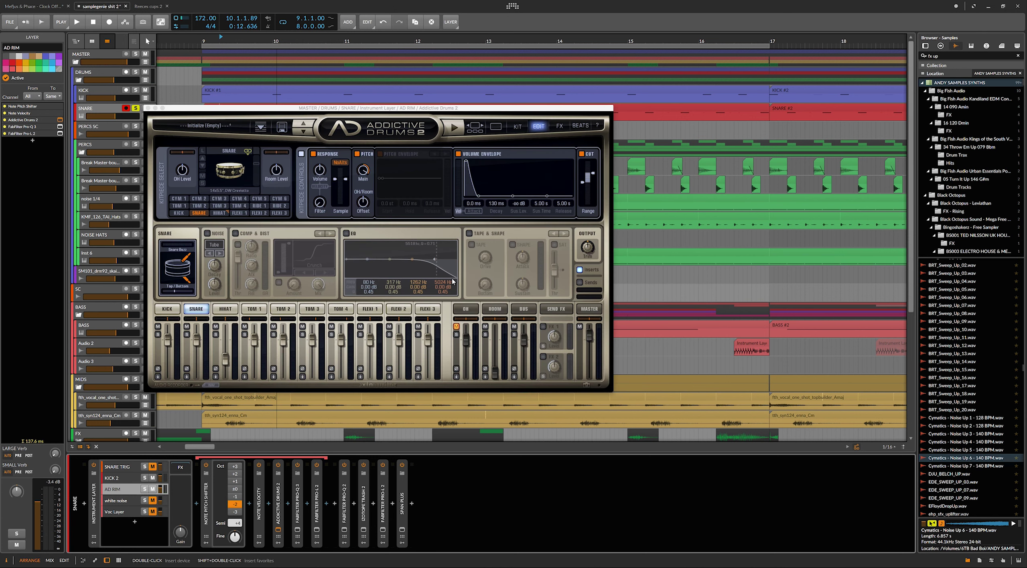
left_click_drag(470, 203, 485, 175)
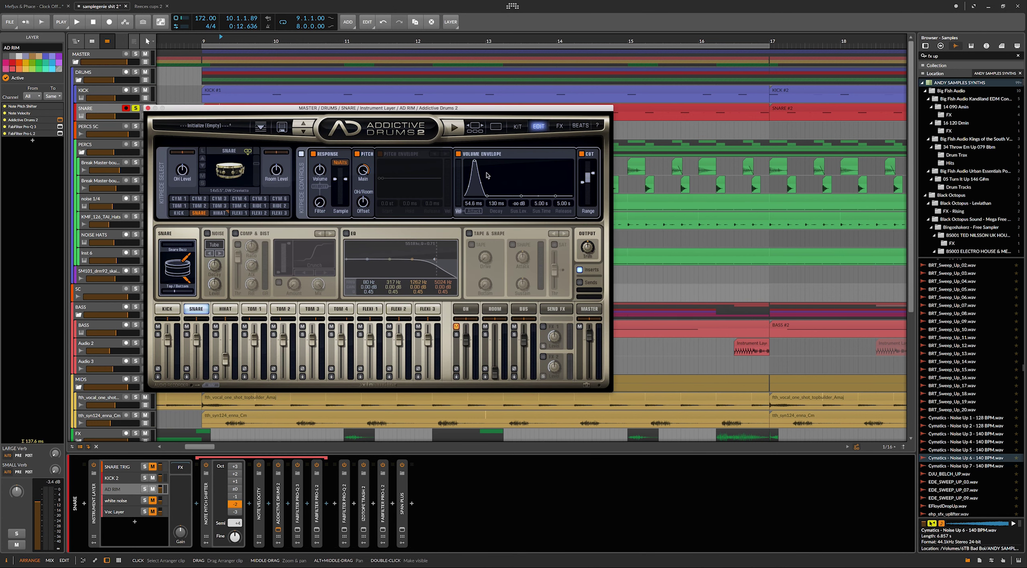
key("space")
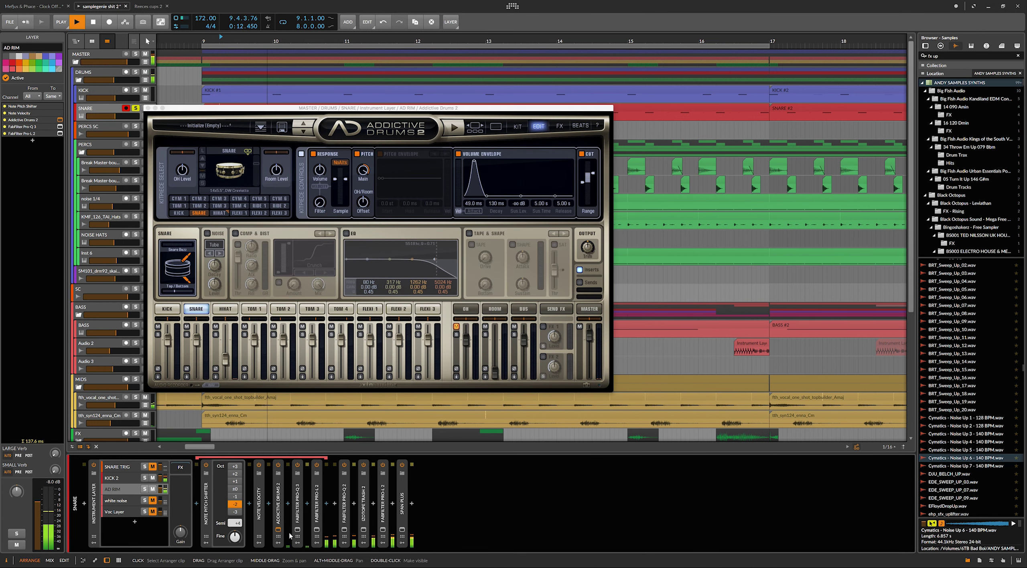
left_click(278, 529)
- In Pro-Q 3, select the 96 dB/oct low cut, the purple bell, then the green and blue bands
left_click(298, 530)
key("space")
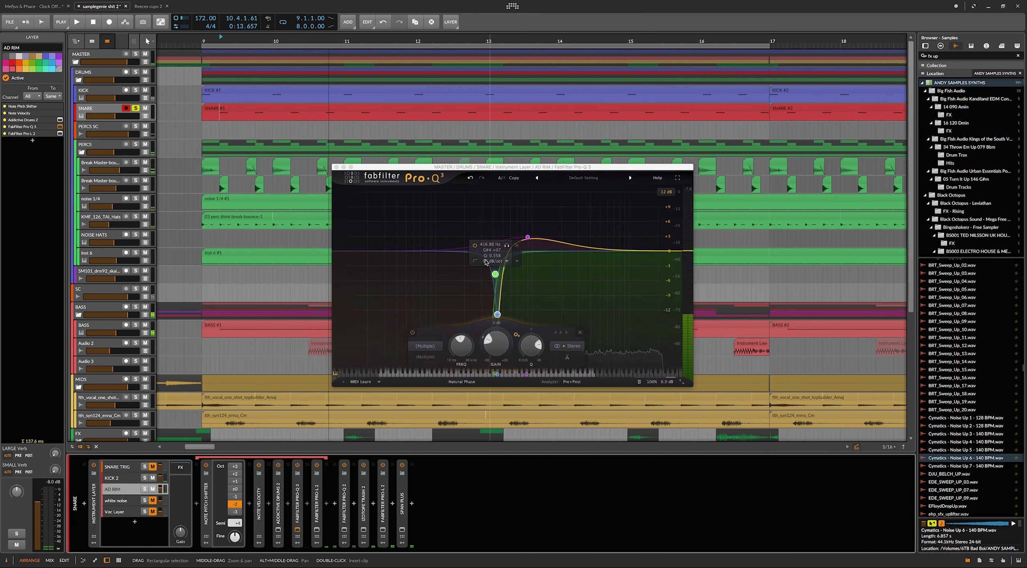
left_click(502, 302)
left_click(495, 273)
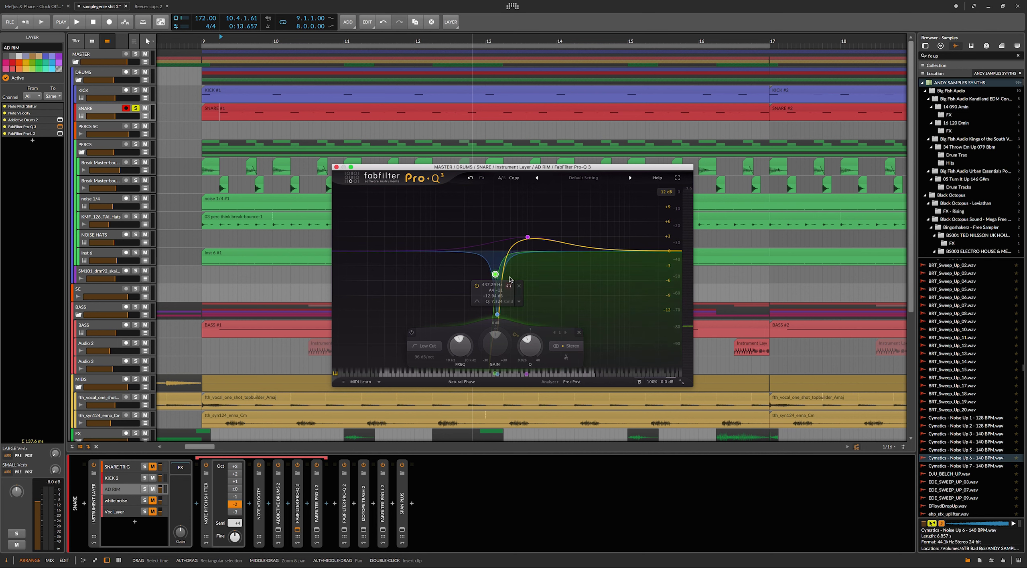
mouse_move(508, 212)
left_click(528, 237)
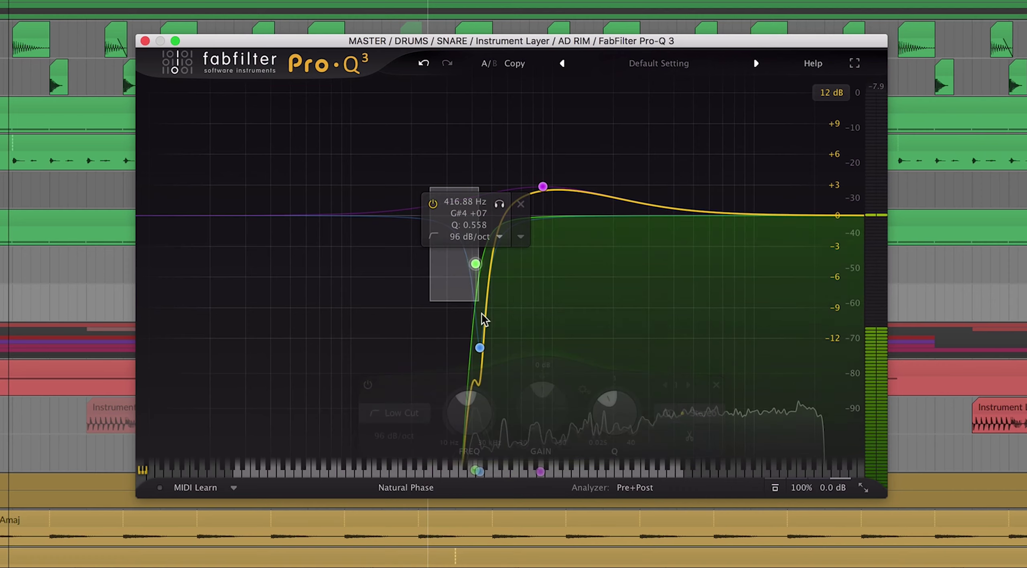
left_click_drag(481, 314, 497, 359)
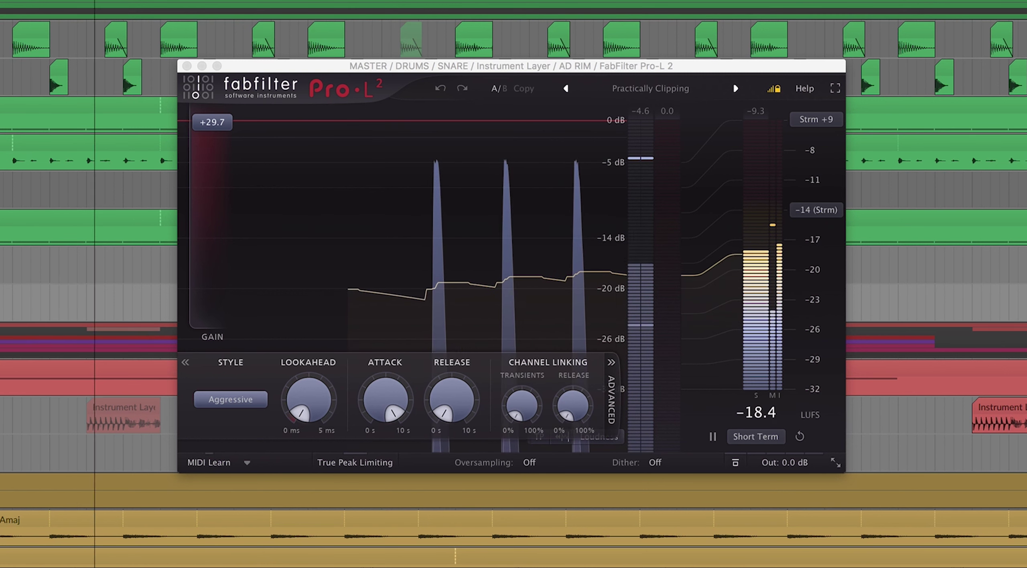
- Raise the Pro-L 2 limiter gain to +30.0 dB, stop playback, and close the limiter window
left_click_drag(227, 189, 231, 152)
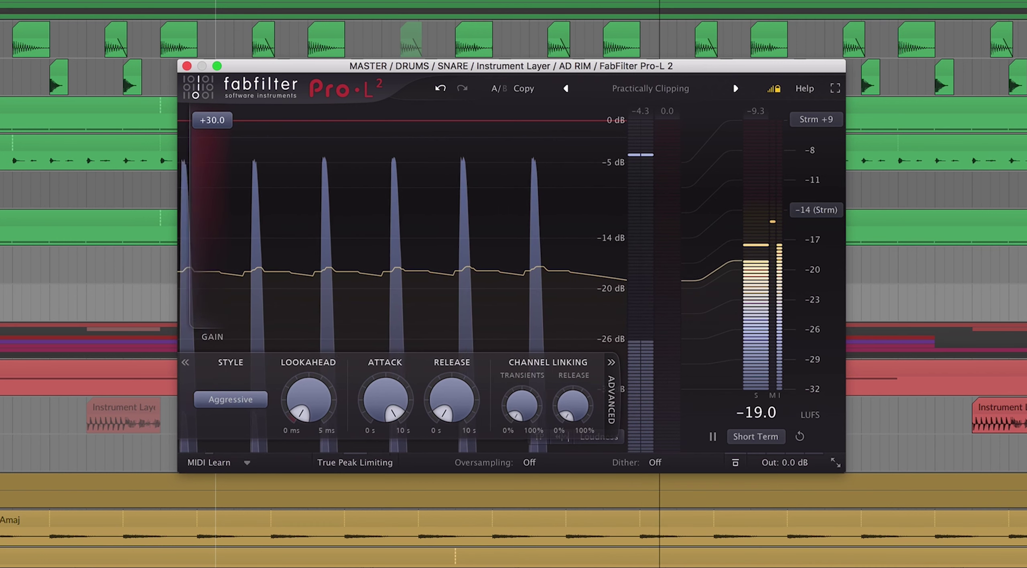
mouse_move(222, 267)
key("super+w")
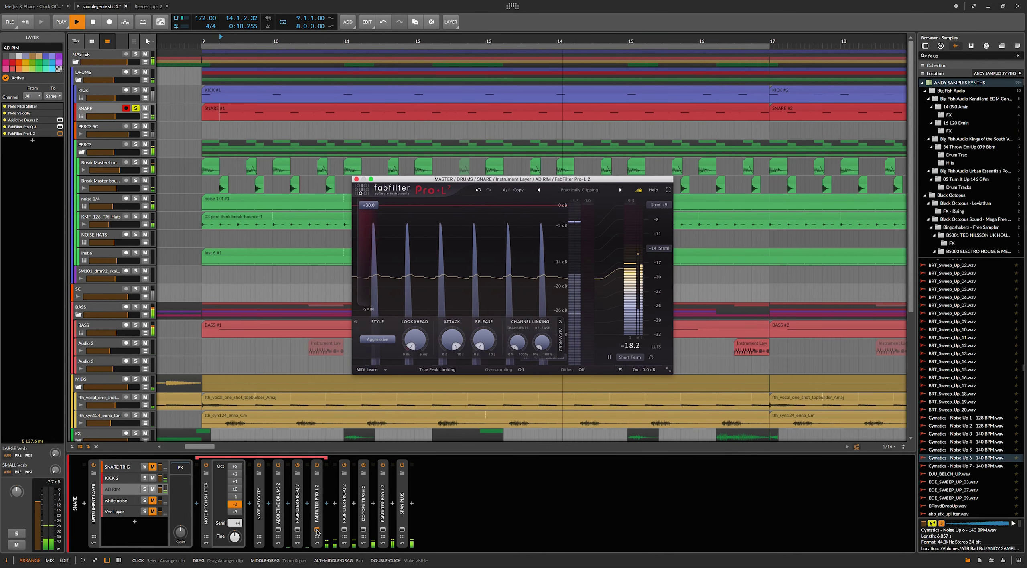
key("space")
left_click(316, 533)
- Browse the KICK 2, AD RIM and white noise layer chains, ending on the white noise layer
left_click(120, 478)
left_click(128, 488)
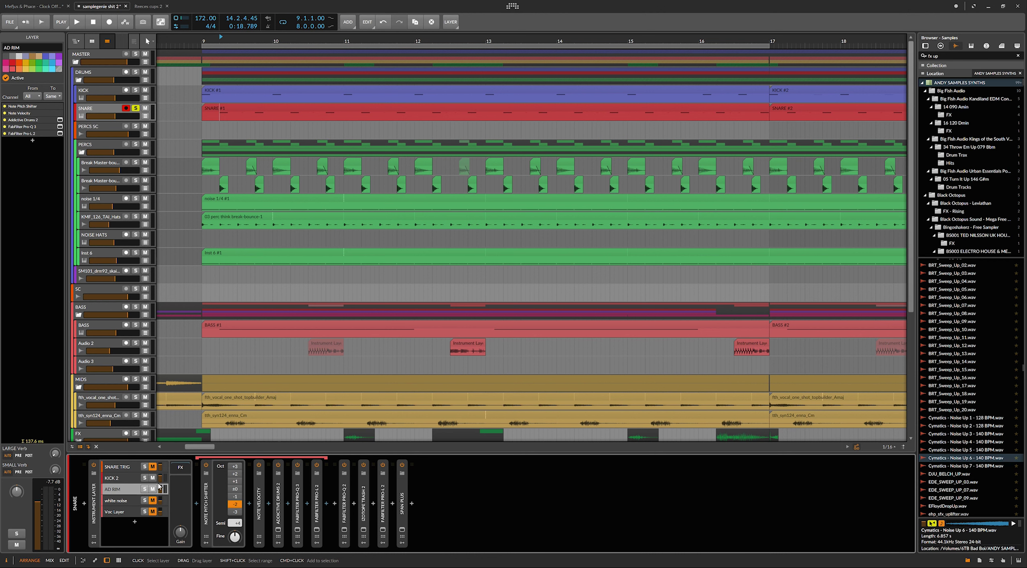
left_click(120, 500)
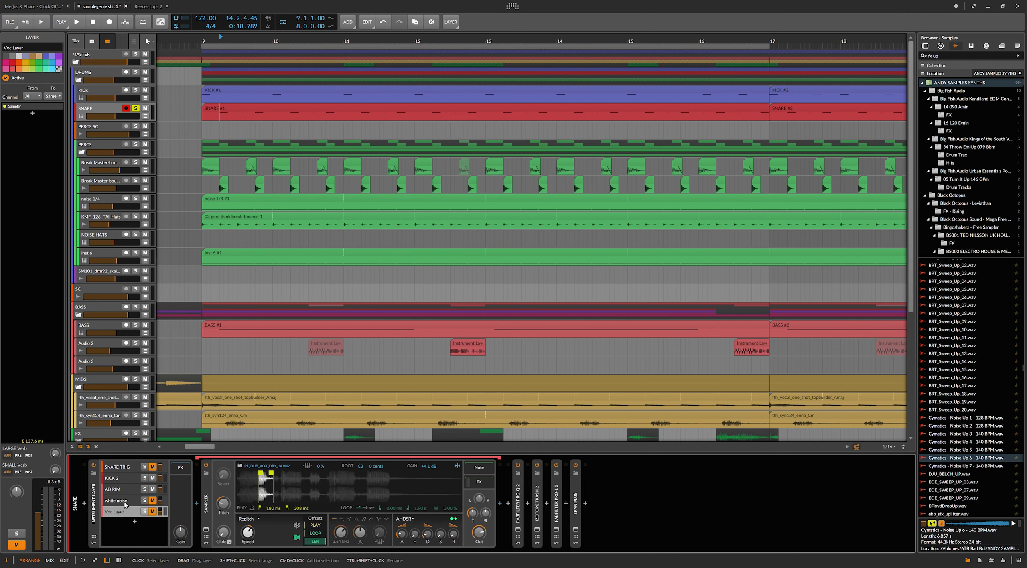
left_click(121, 478)
left_click(407, 529)
left_click(408, 530)
left_click(117, 489)
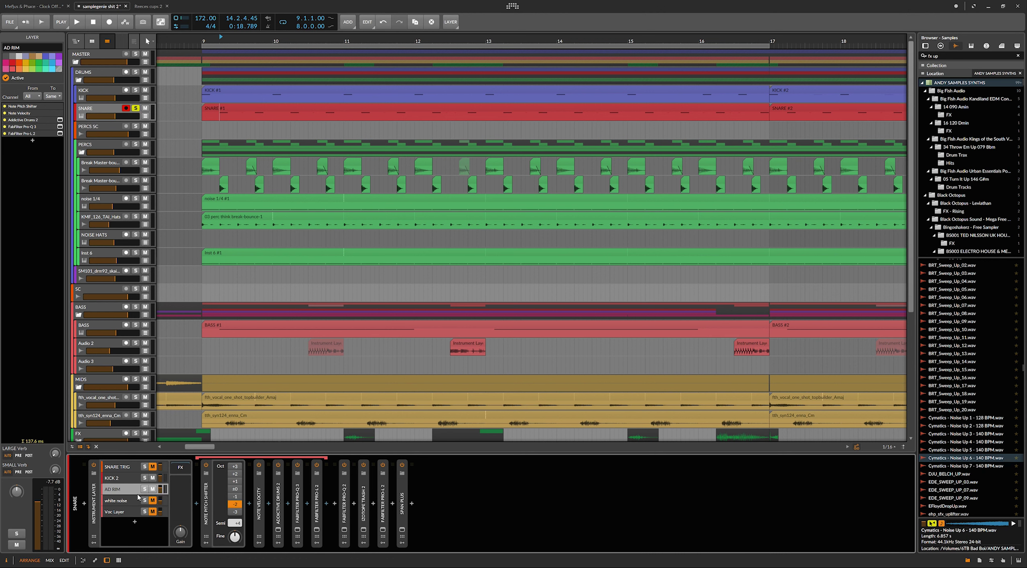
left_click(121, 500)
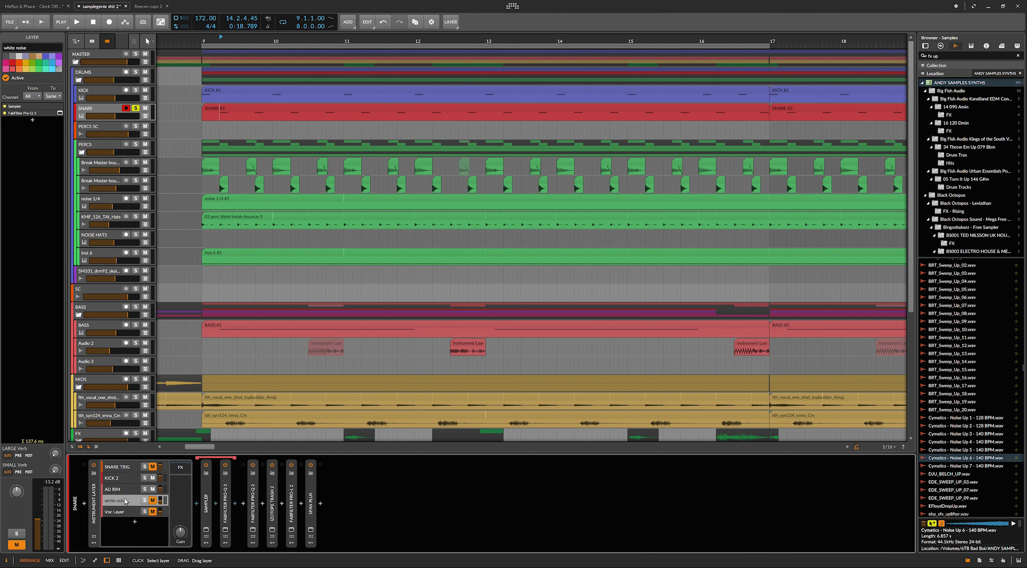
- Unmute the white noise layer, play it with its Pro-Q 3 open, then expand its Sampler
left_click(153, 501)
left_click(225, 530)
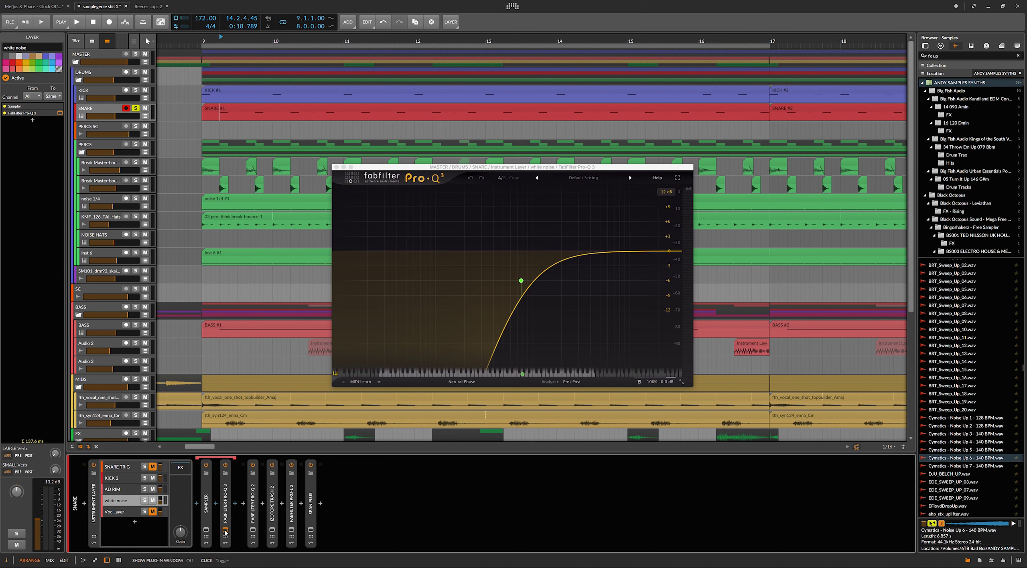
key("space")
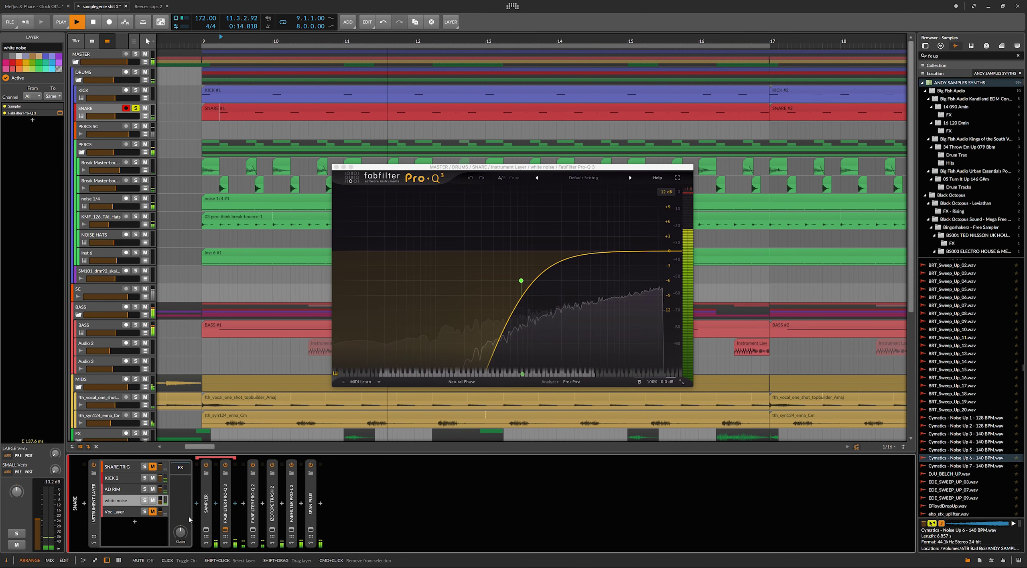
left_click(226, 529)
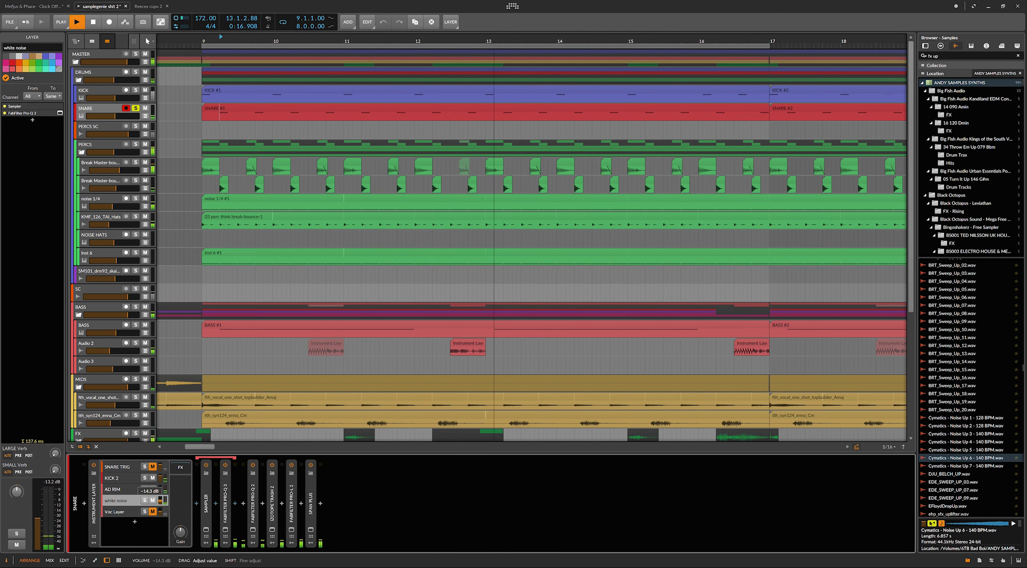
left_click(206, 506)
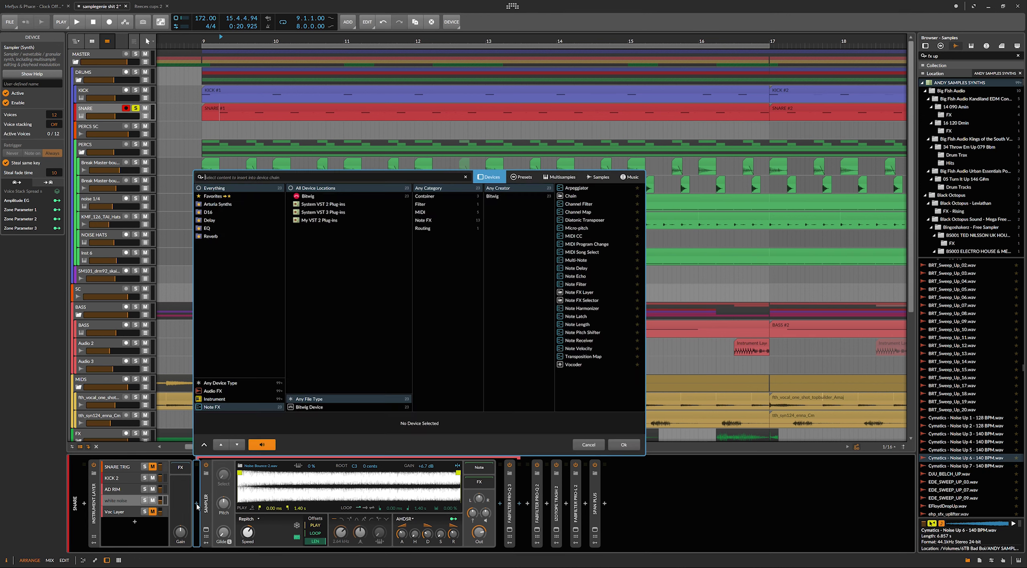
- Search 'nois' in the sample browser, try Noise Bounce.wav, then load Noise Bounce-2.wav and close
type("noise bounce")
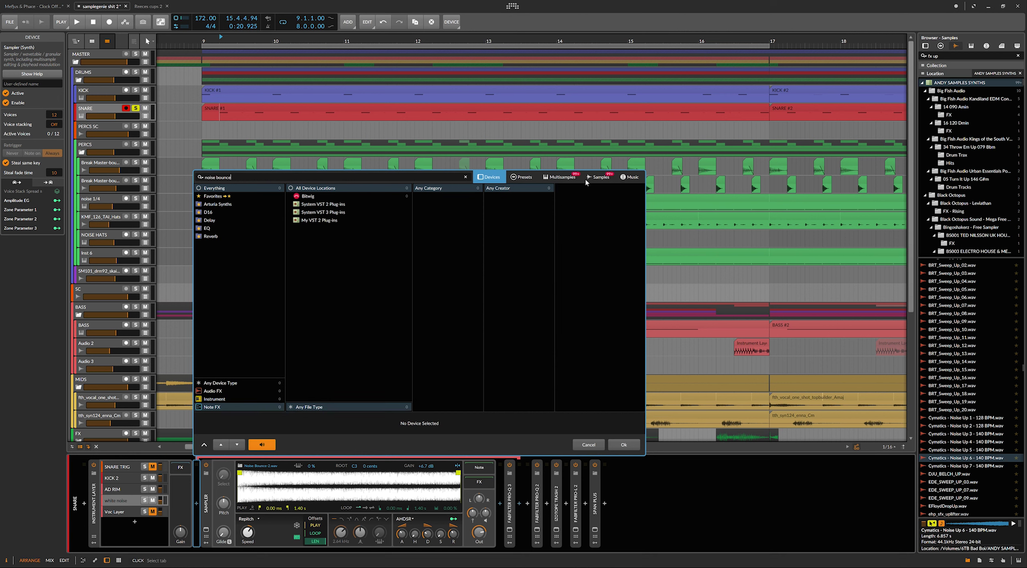
left_click(587, 179)
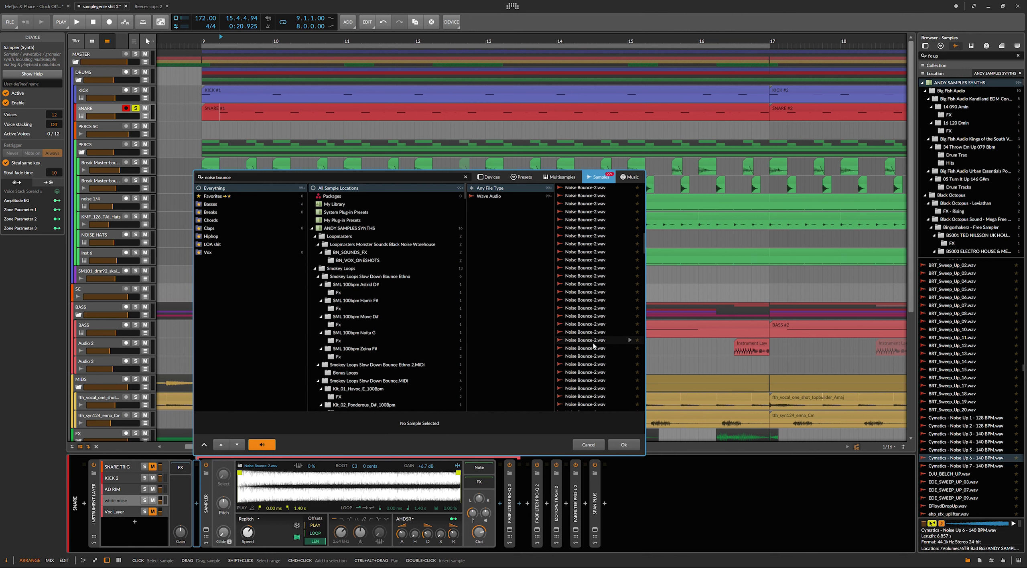
scroll(594, 353, "down", 10)
left_click(586, 271)
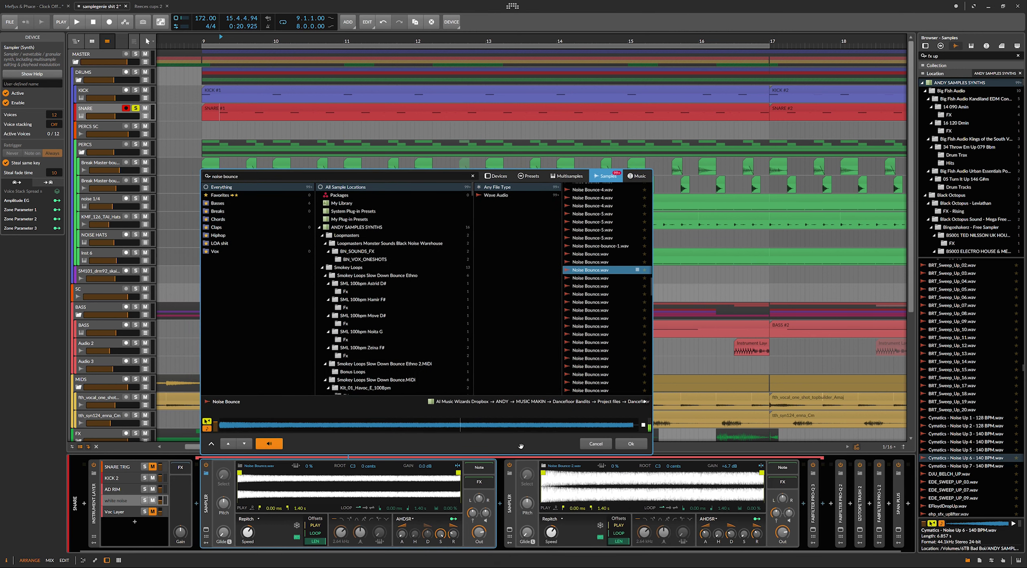
scroll(608, 337, "down", 10)
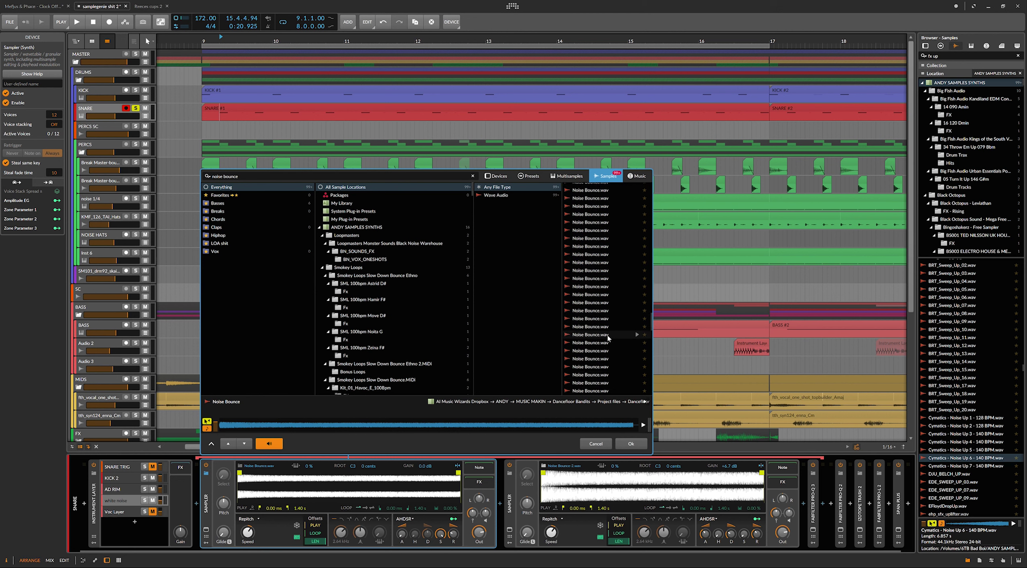
scroll(607, 339, "up", 15)
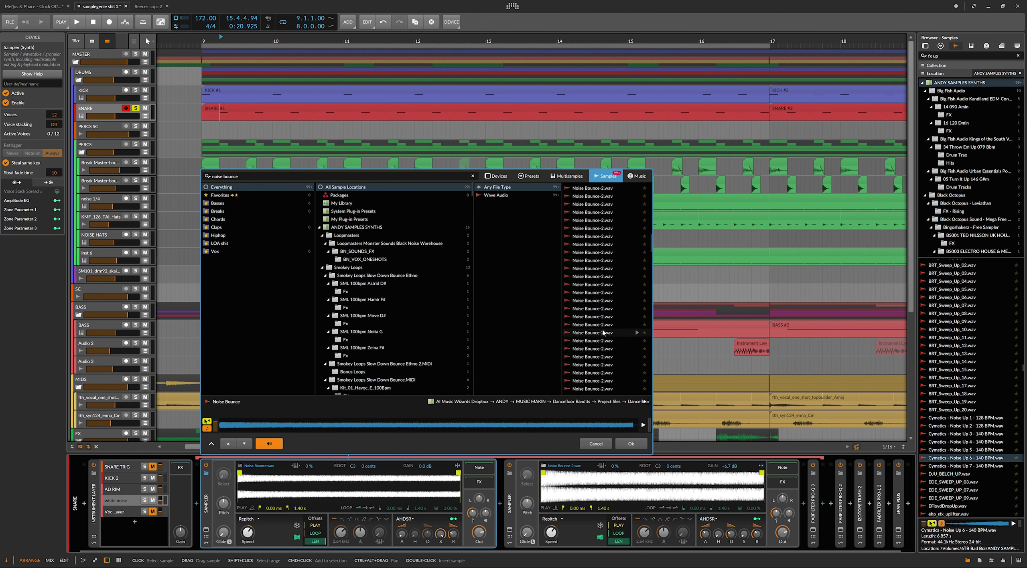
left_click(599, 293)
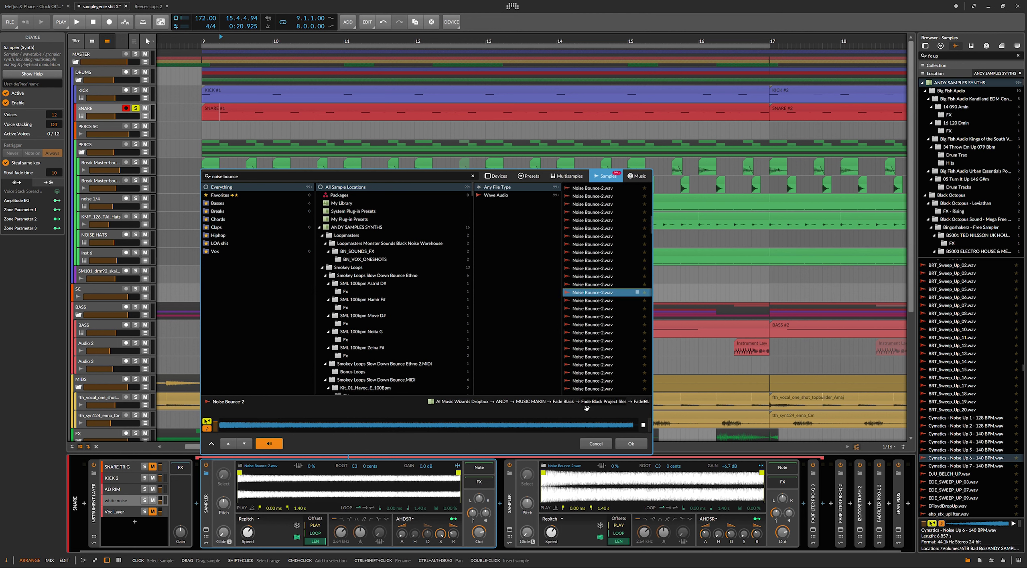
left_click(595, 444)
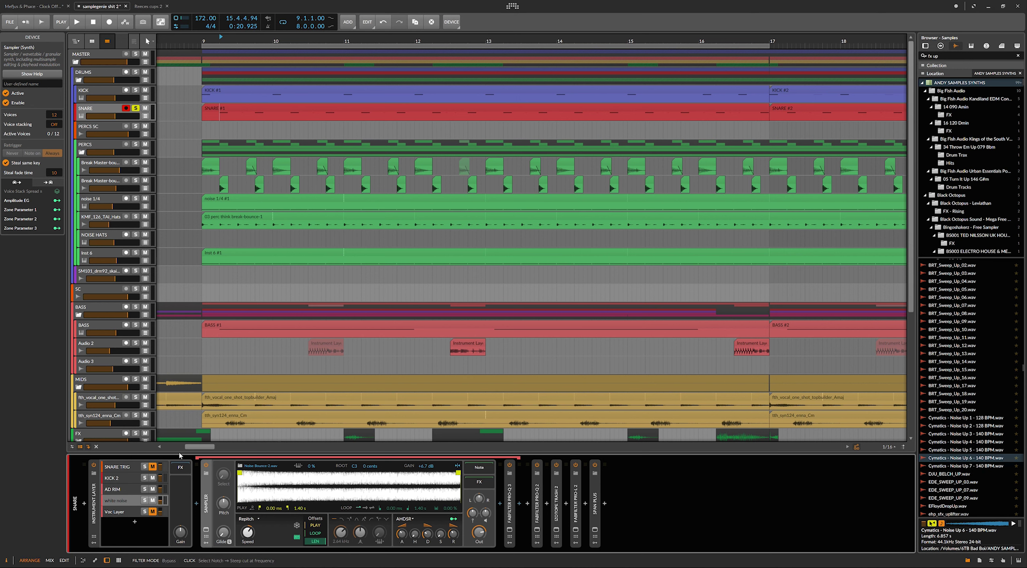
- Solo the white noise layer and audition it, briefly checking its Pro-Q 3 window
left_click(145, 501)
key("space")
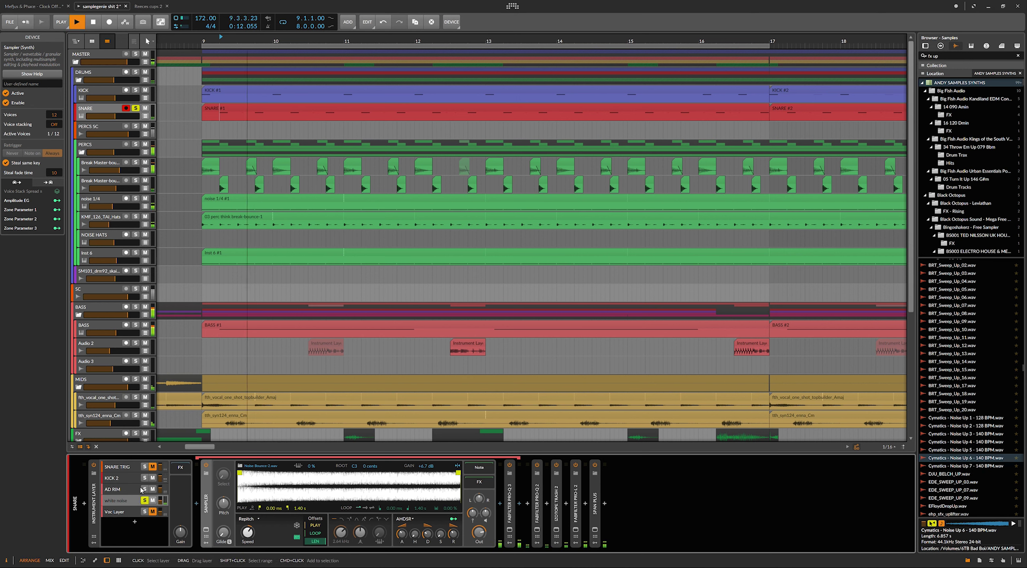
key("space")
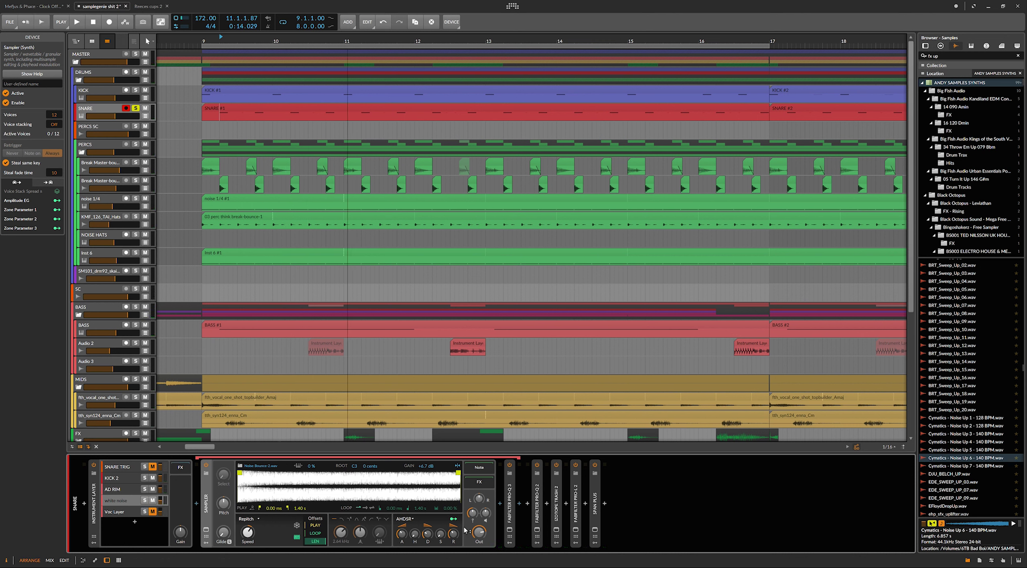
key("space")
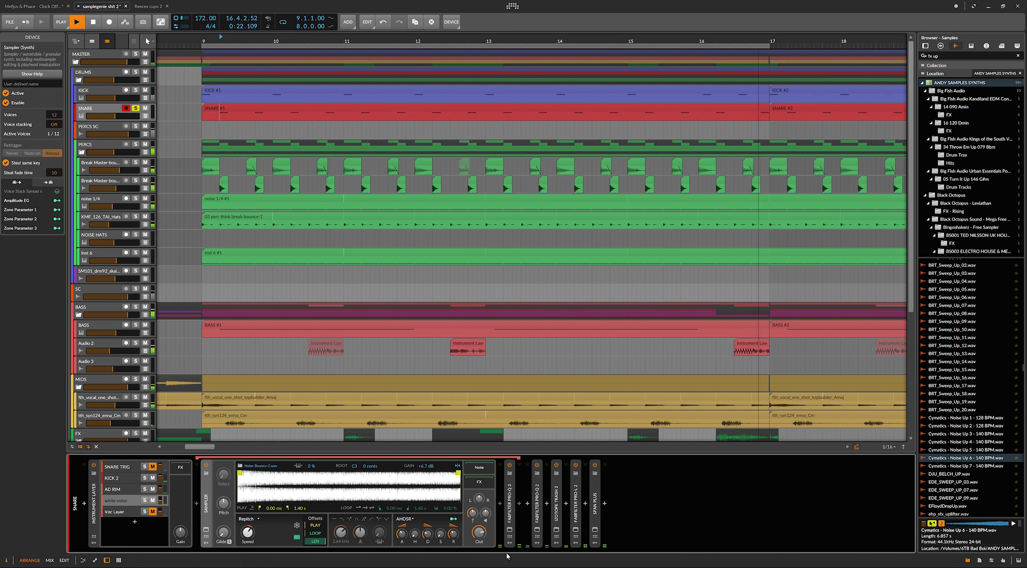
left_click(509, 530)
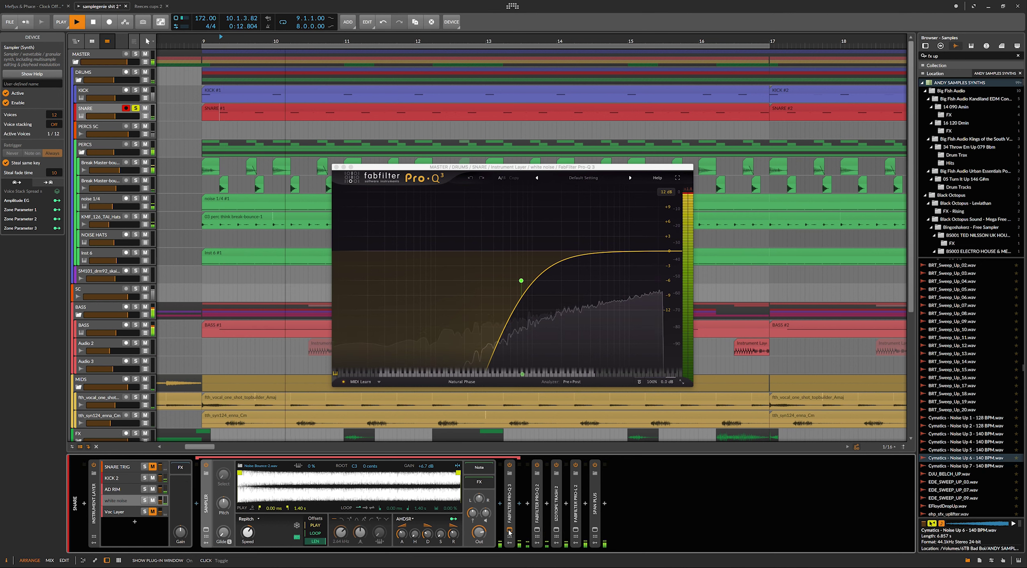
left_click(508, 532)
key("space")
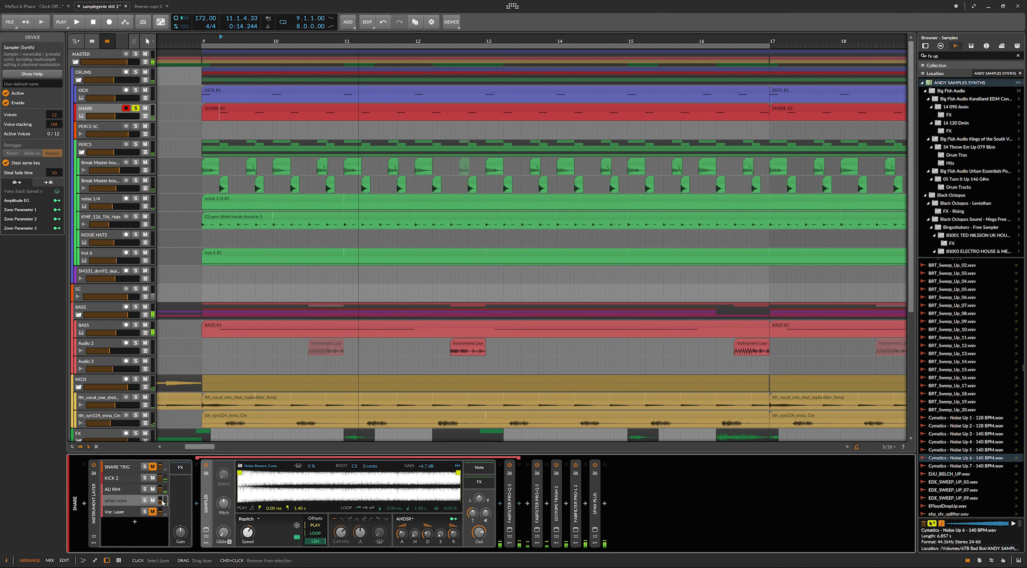
- Replay from bar 9, reselect the white noise layer, restart playback and clear the layer selection
mouse_move(164, 502)
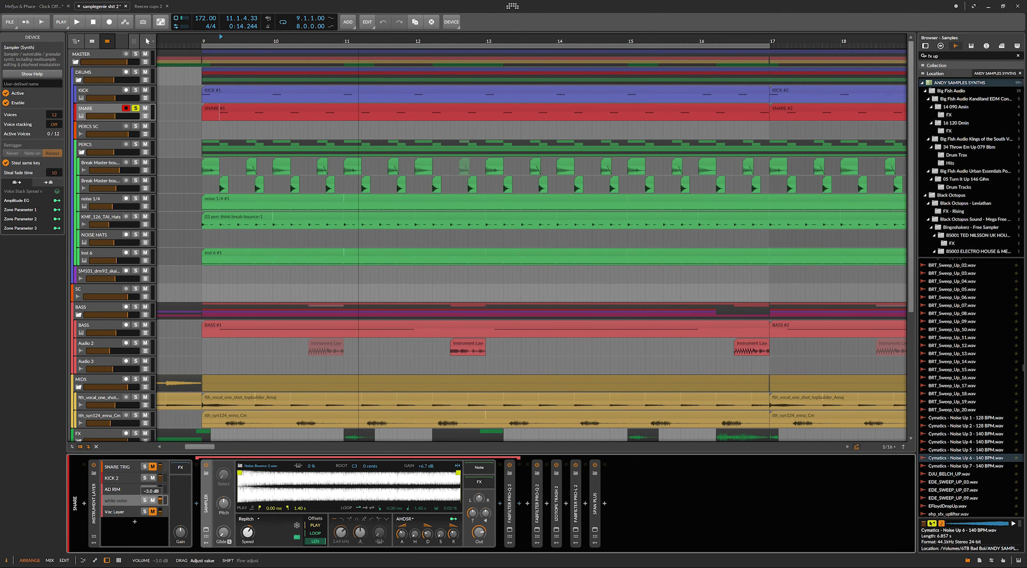
key("space")
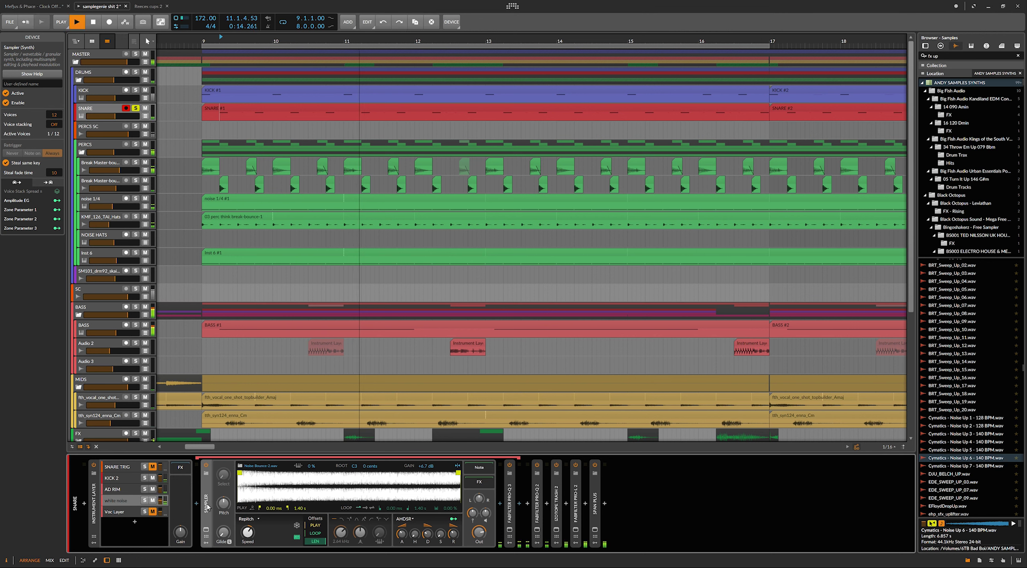
key("space")
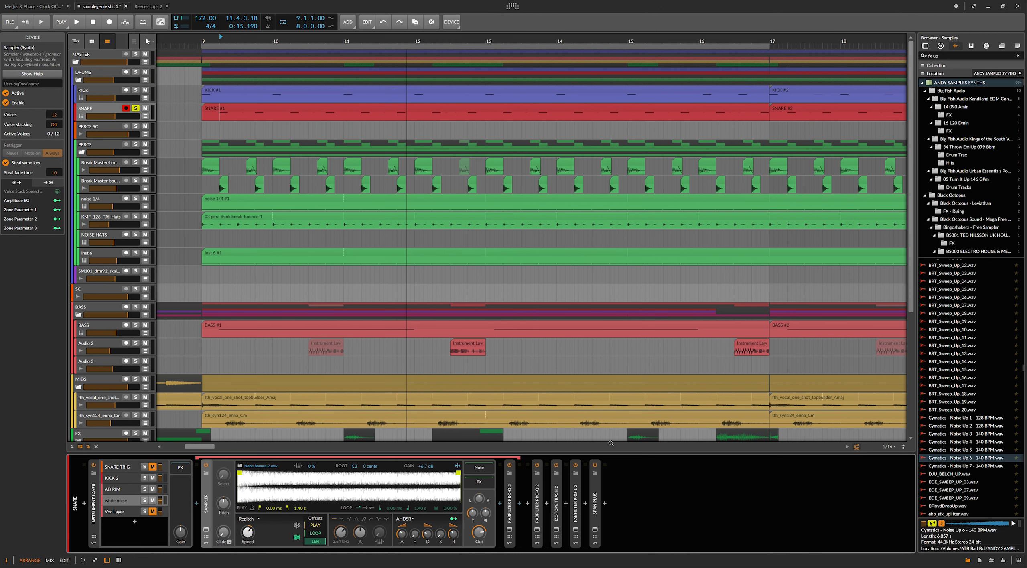
left_click(122, 500)
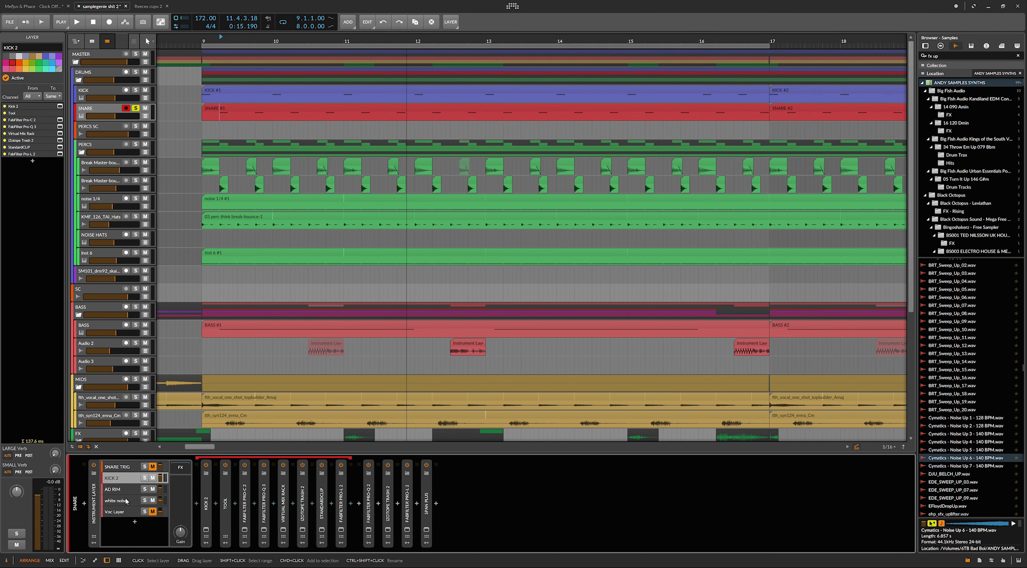
key("space")
left_click(249, 96)
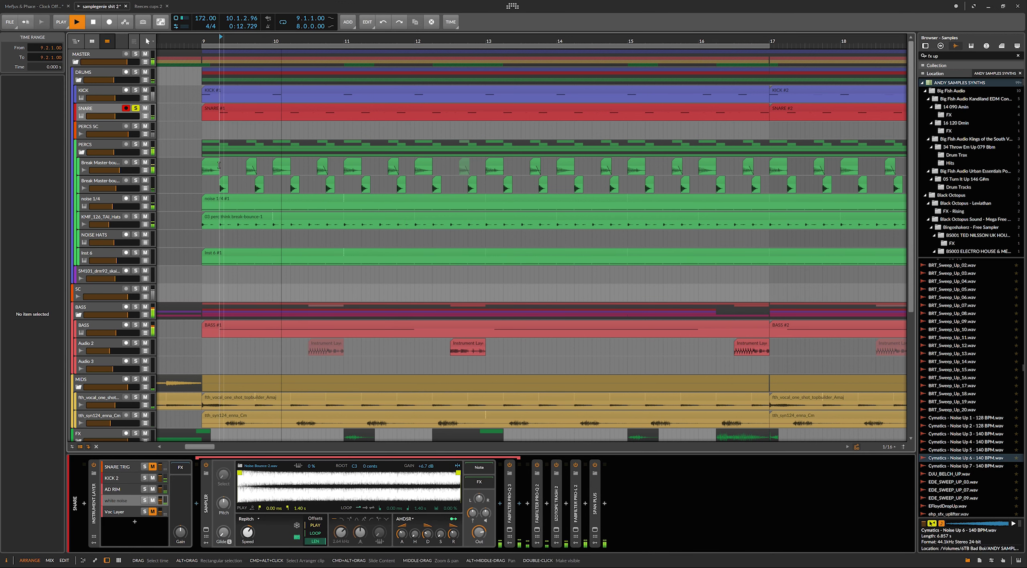
- Unmute the Voc Layer and play the snare with its vocal sample audible
left_click(130, 512)
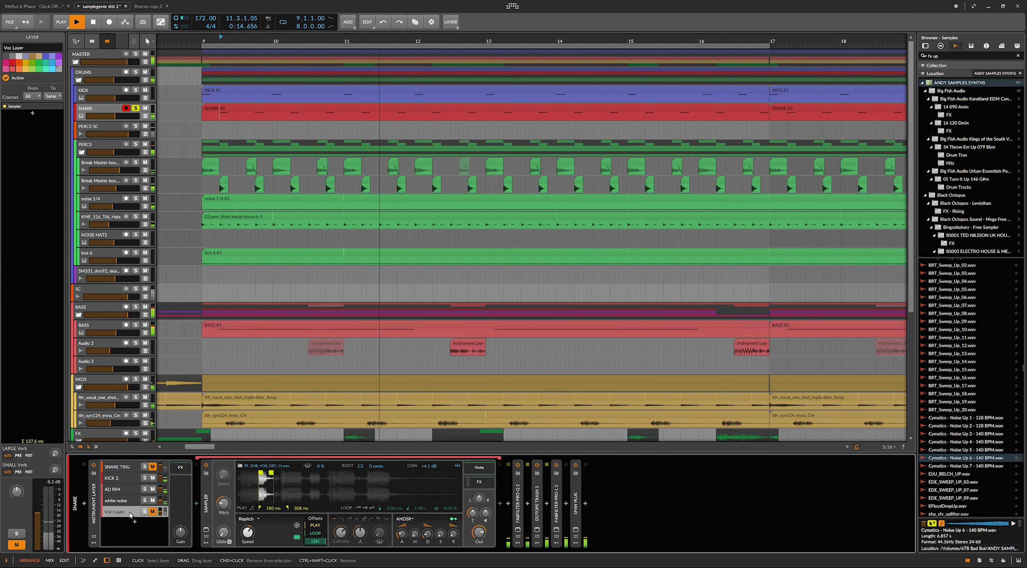
key("space")
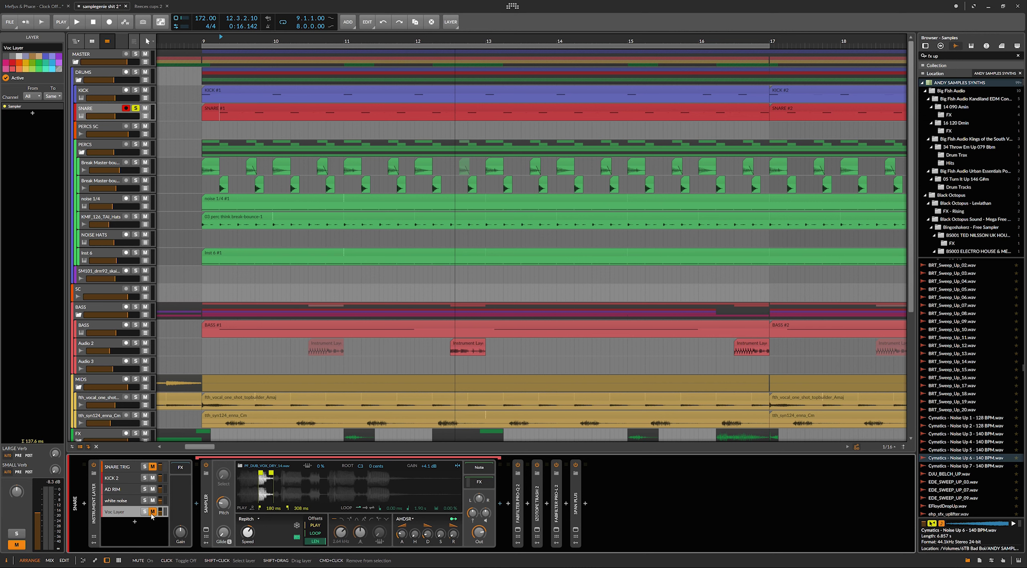
left_click(153, 511)
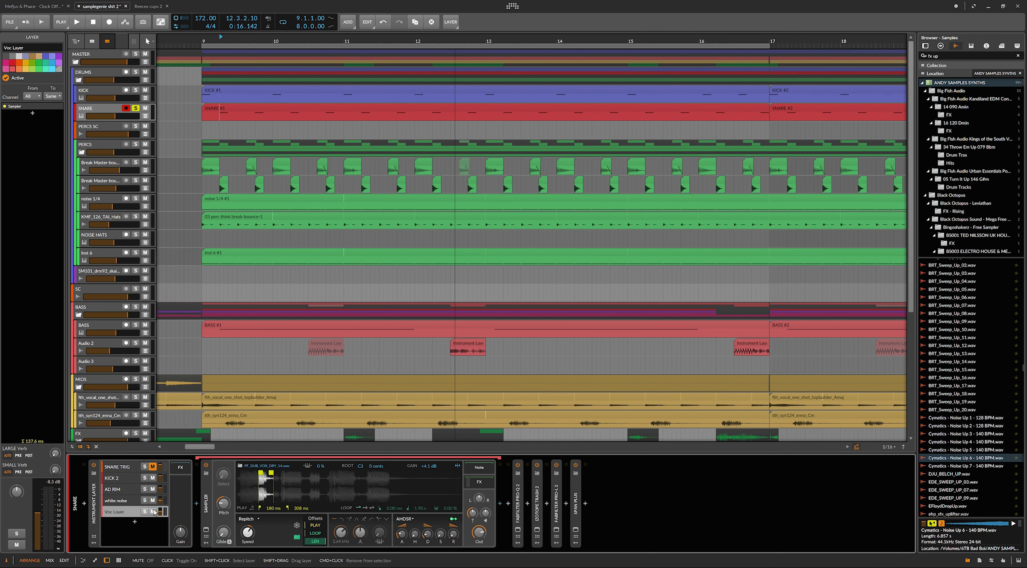
key("space")
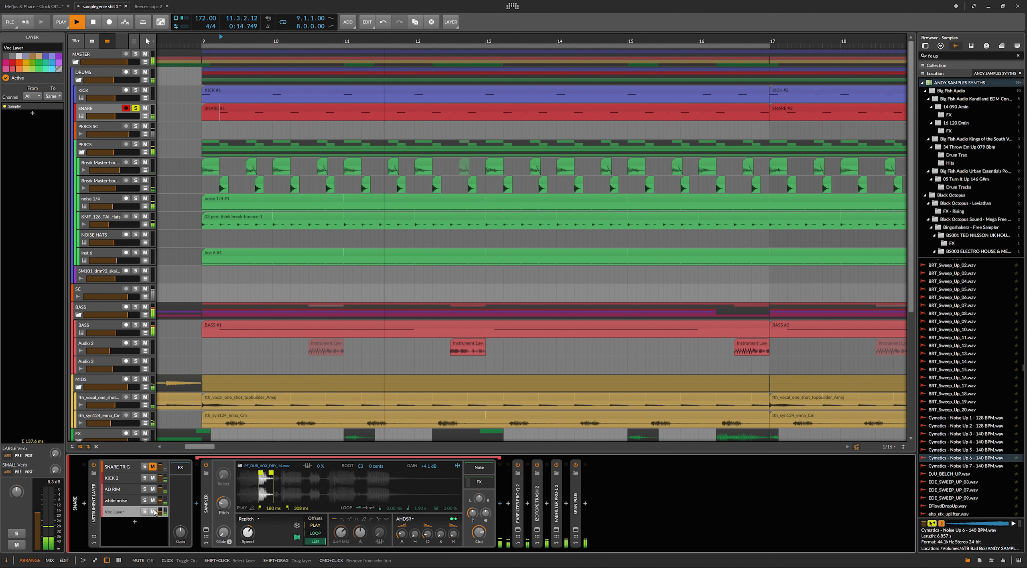
- Open the Pro-Q 3 EQ window from the Voc Layer Sampler's FX chain
key("space")
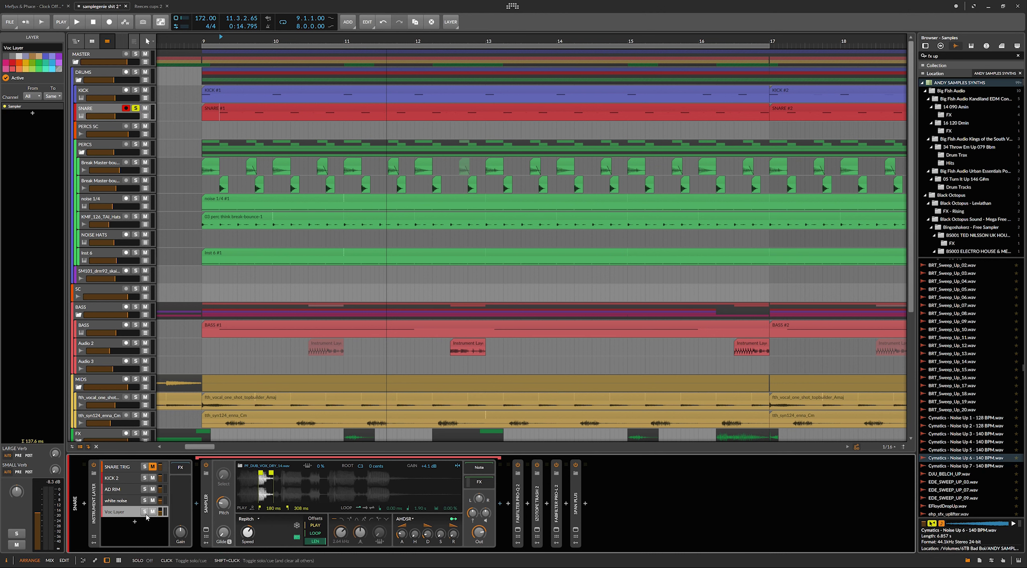
left_click(476, 482)
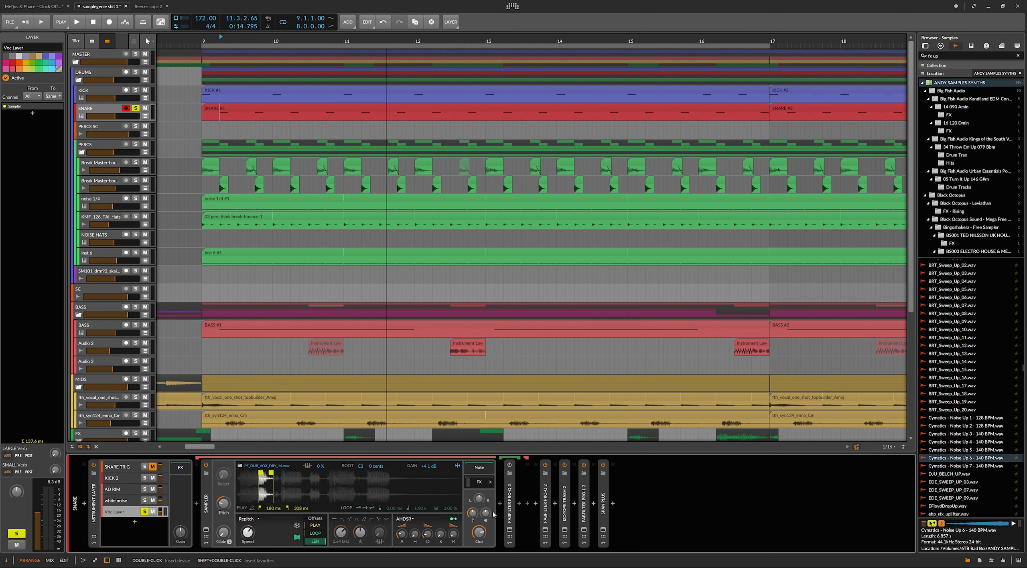
left_click(509, 532)
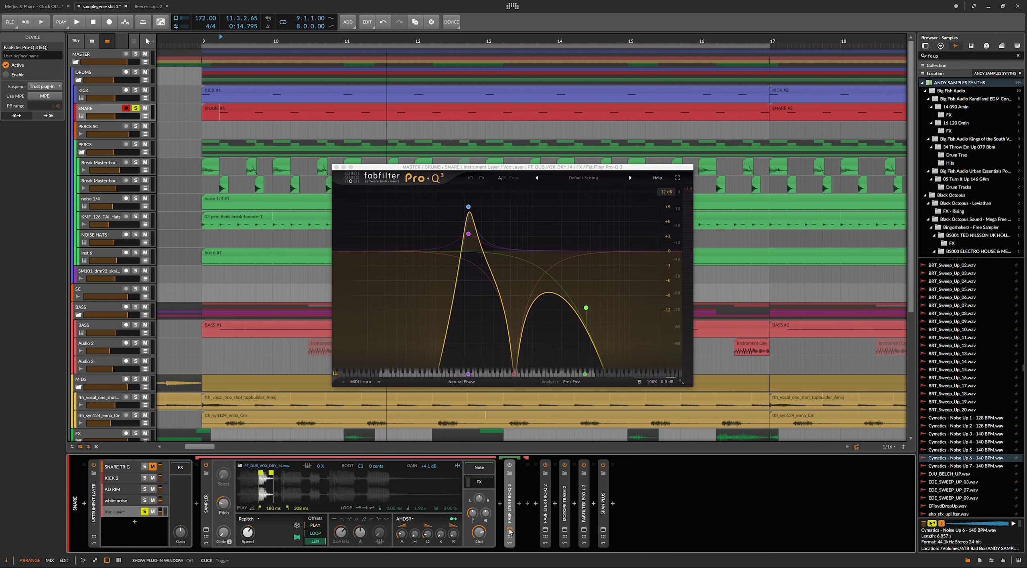
- Compare the Voc Layer with and without its Pro-Q 3 EQ by toggling its power
key("space")
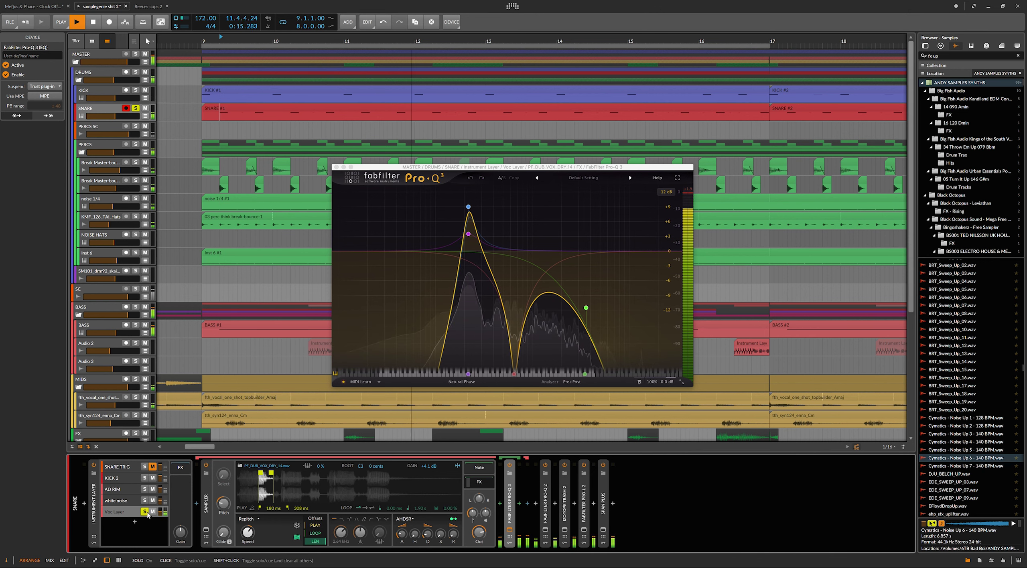
left_click(513, 528)
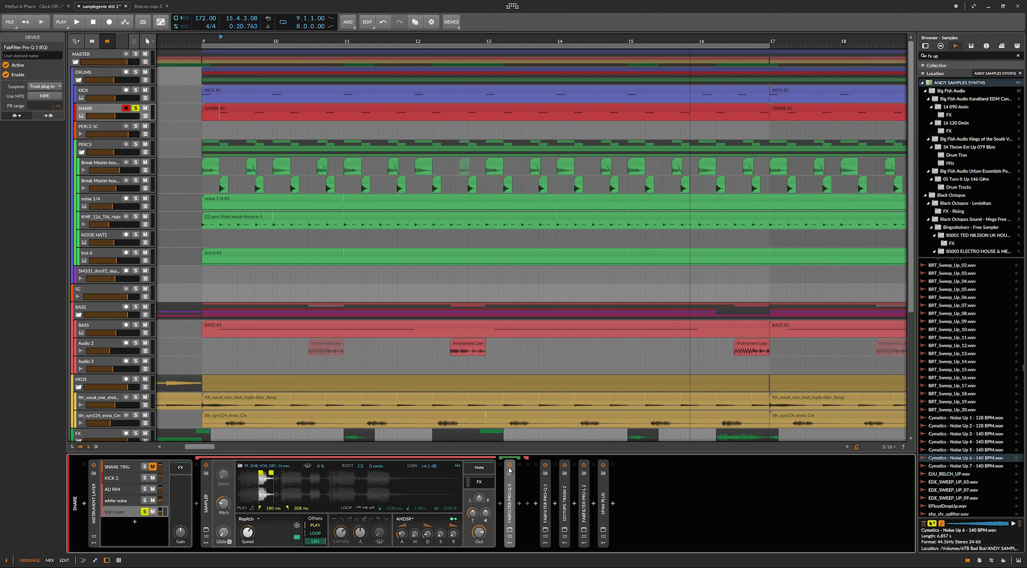
left_click(508, 466)
key("space")
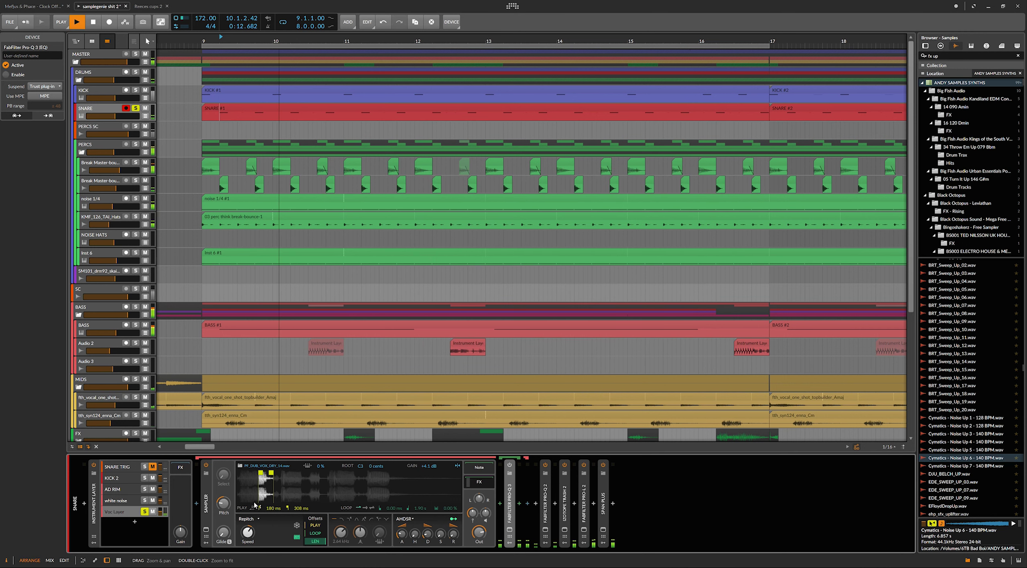
key("space")
- Extend the Voc Layer sample end from 308 ms to 1.76 s and audition it
left_click_drag(269, 474, 441, 474)
key("space")
key("space")
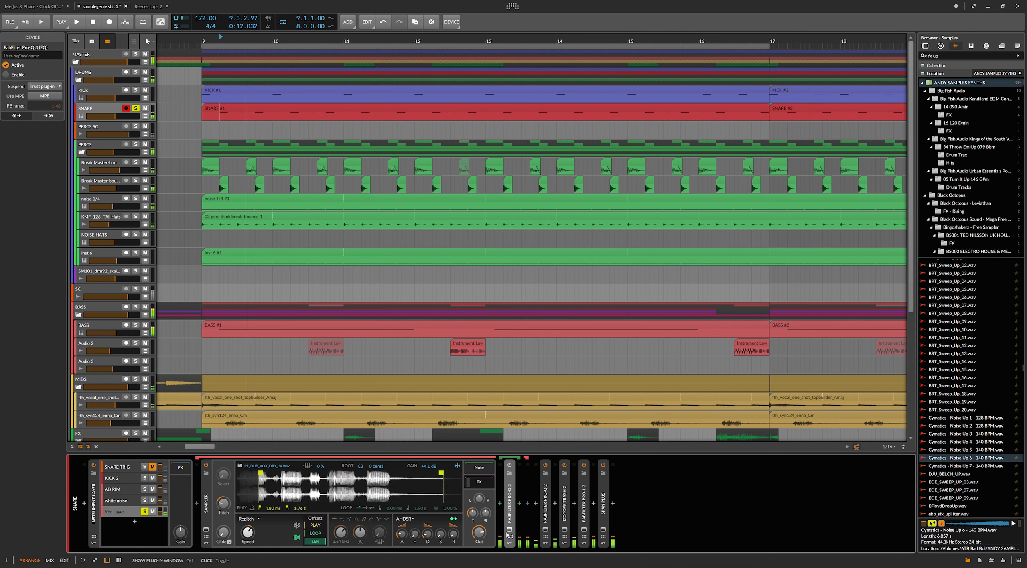
- Replay the snare and select the 220 Hz boost bands in the Pro-Q 3
key("space")
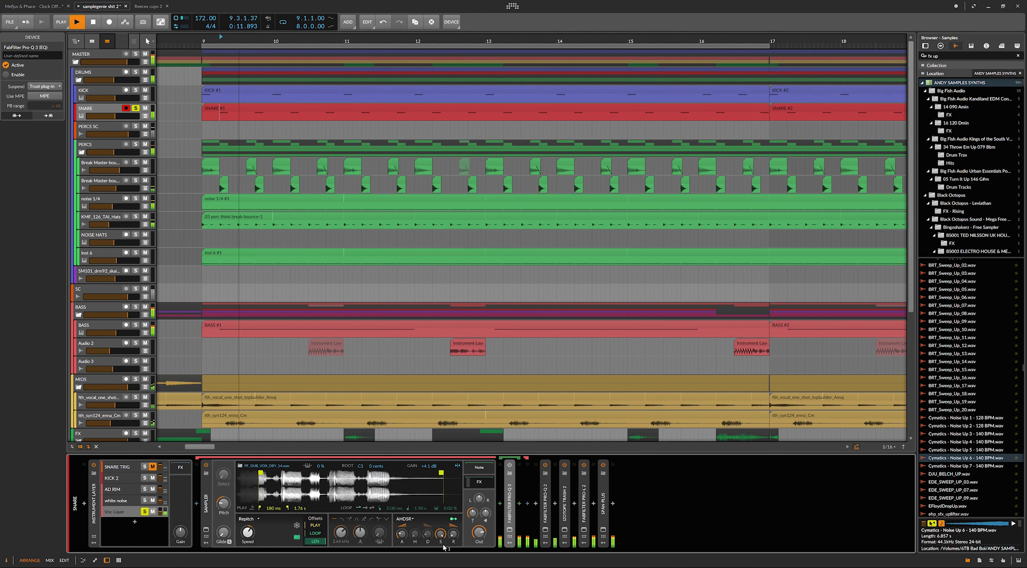
key("space")
key("space")
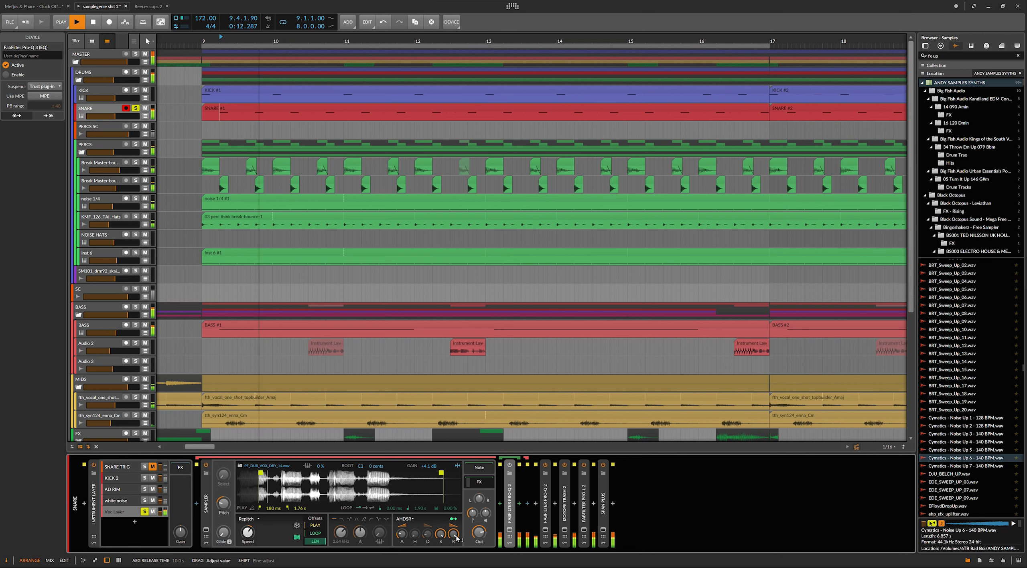
key("space")
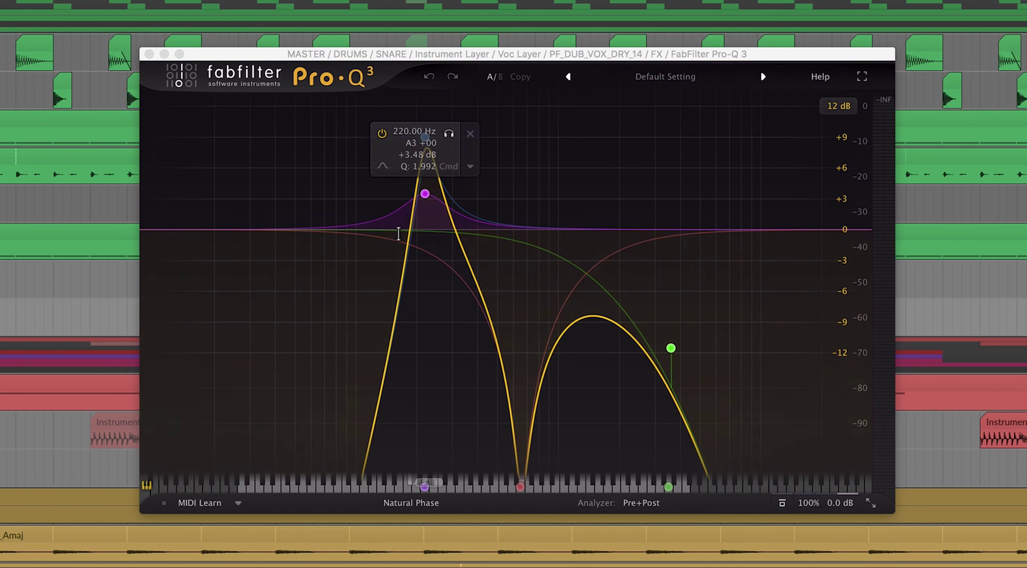
left_click_drag(367, 229, 494, 57)
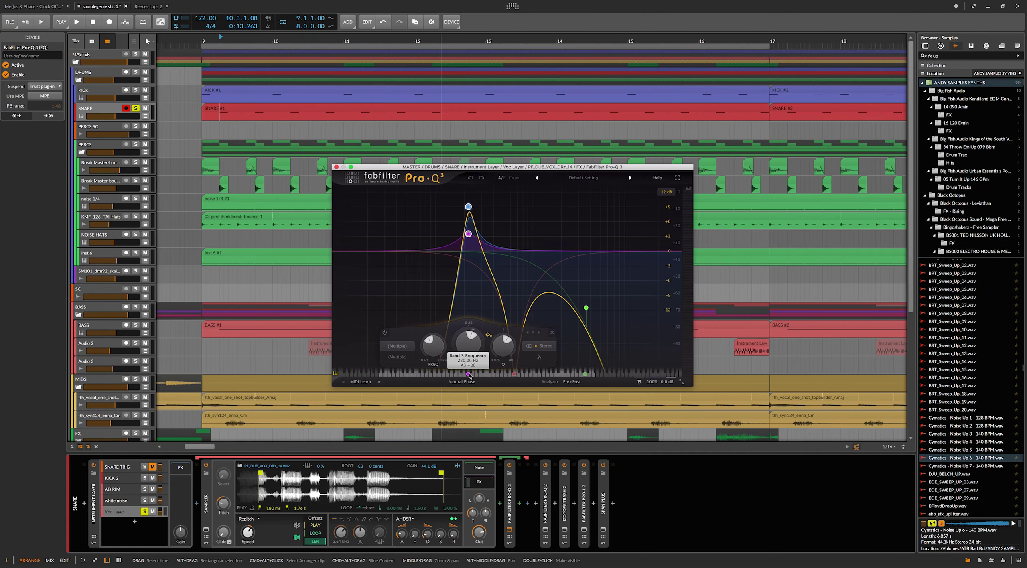
left_click_drag(373, 169, 468, 238)
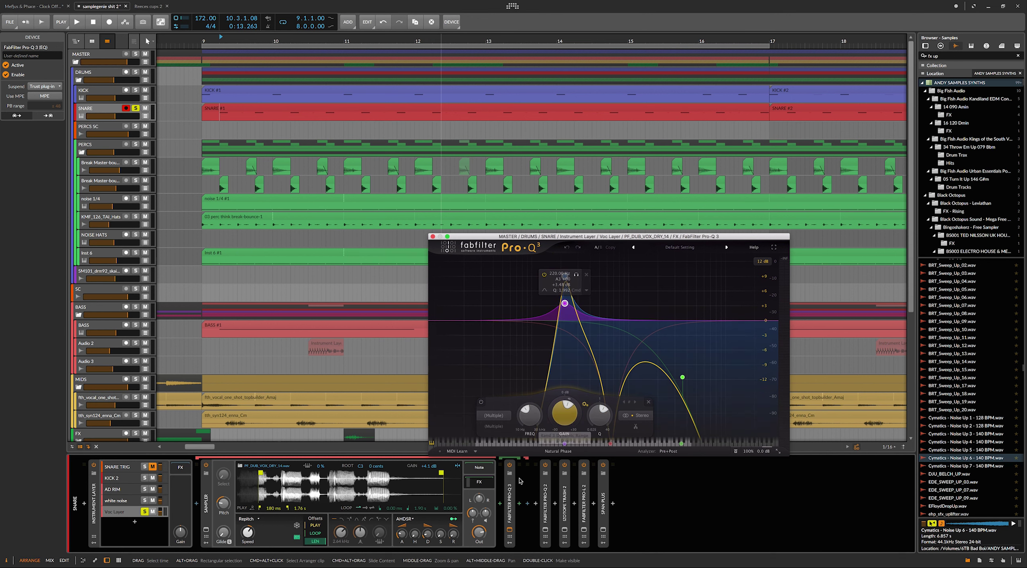
- Reselect the SNARE track and reopen the Voc Layer's Pro-Q 3 from its device chain
left_click(510, 529)
scroll(224, 216, "down", 5)
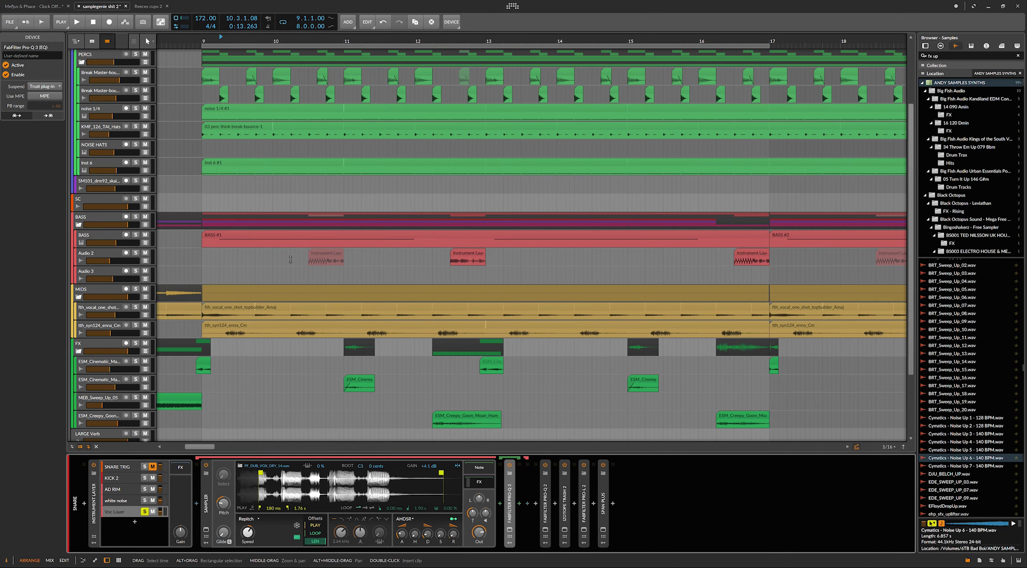
double_click(224, 232)
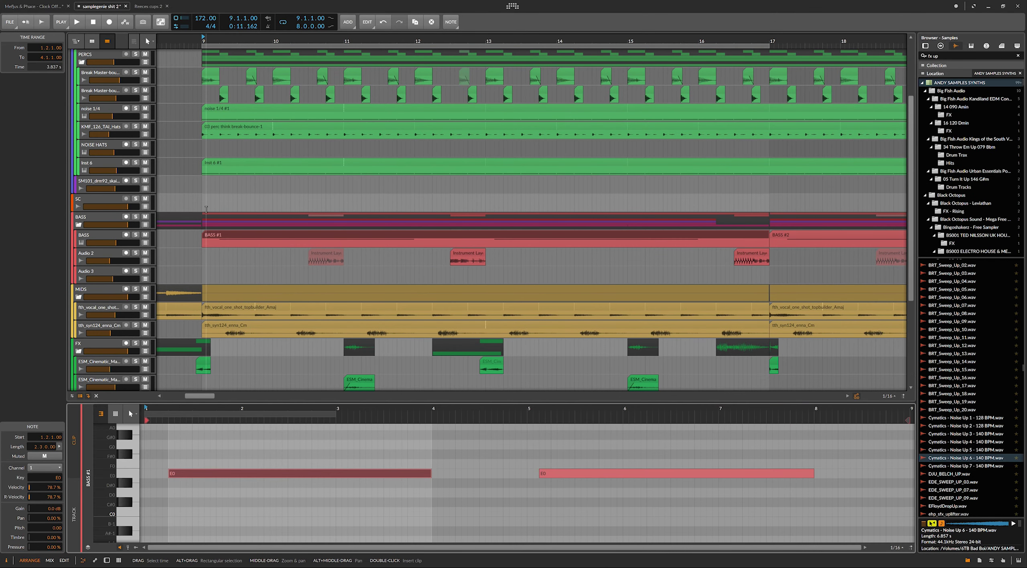
scroll(206, 212, "up", 5)
left_click(90, 109)
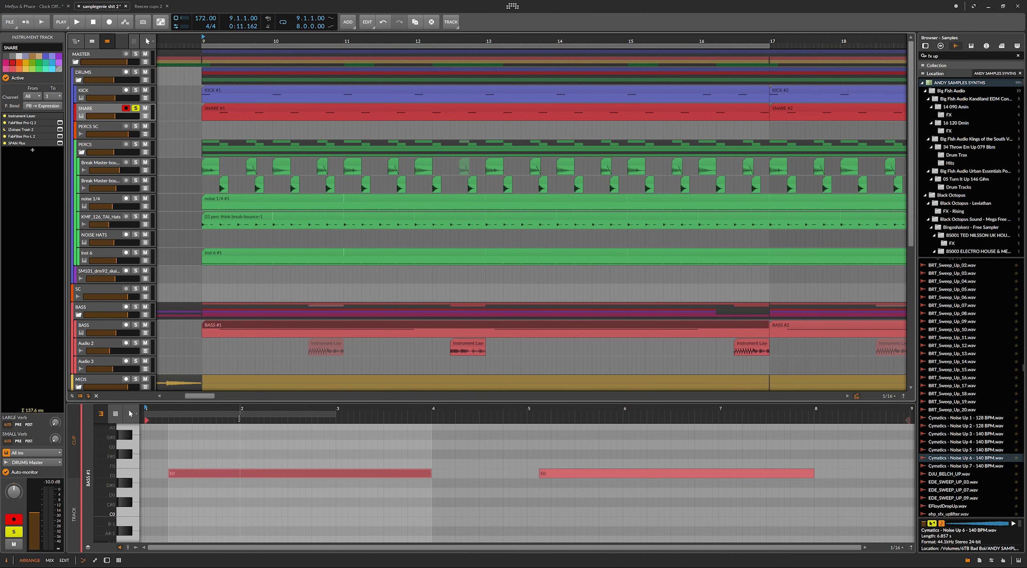
key("d")
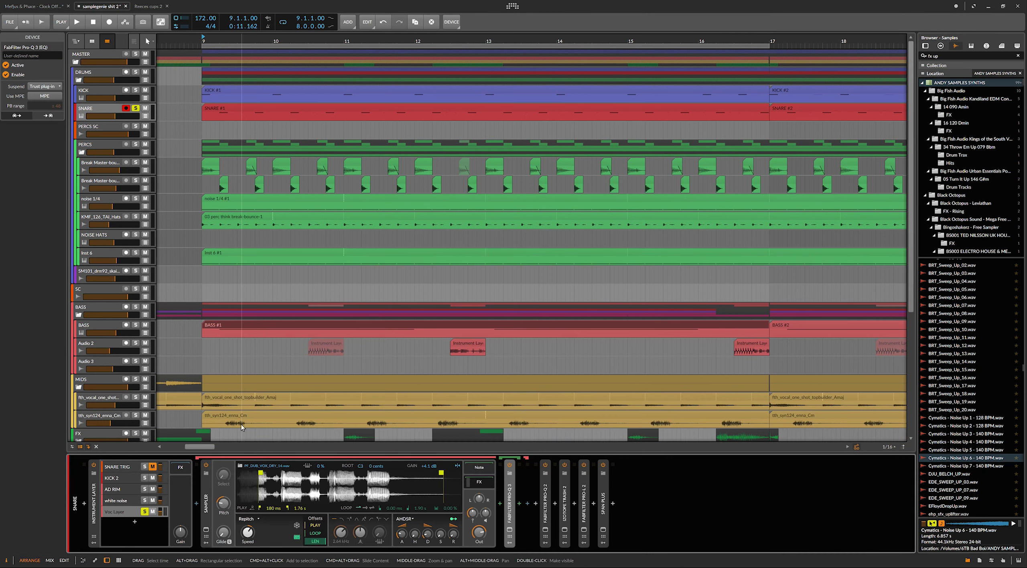
left_click(510, 530)
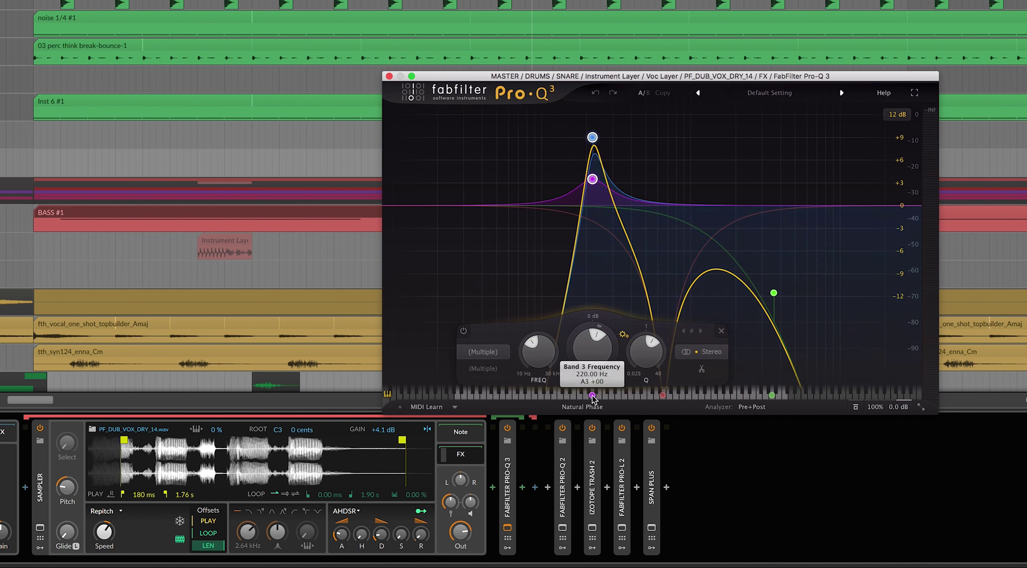
- Move the Pro-Q 3 band 3 boost from 220 Hz to B3 (246.94 Hz) and audition it
left_click_drag(592, 396, 599, 397)
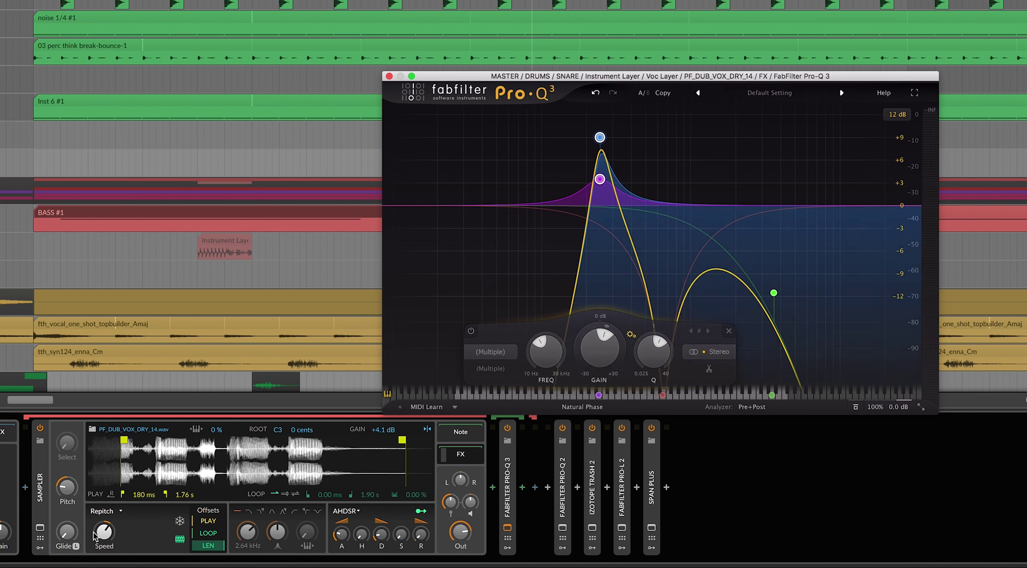
left_click(67, 486)
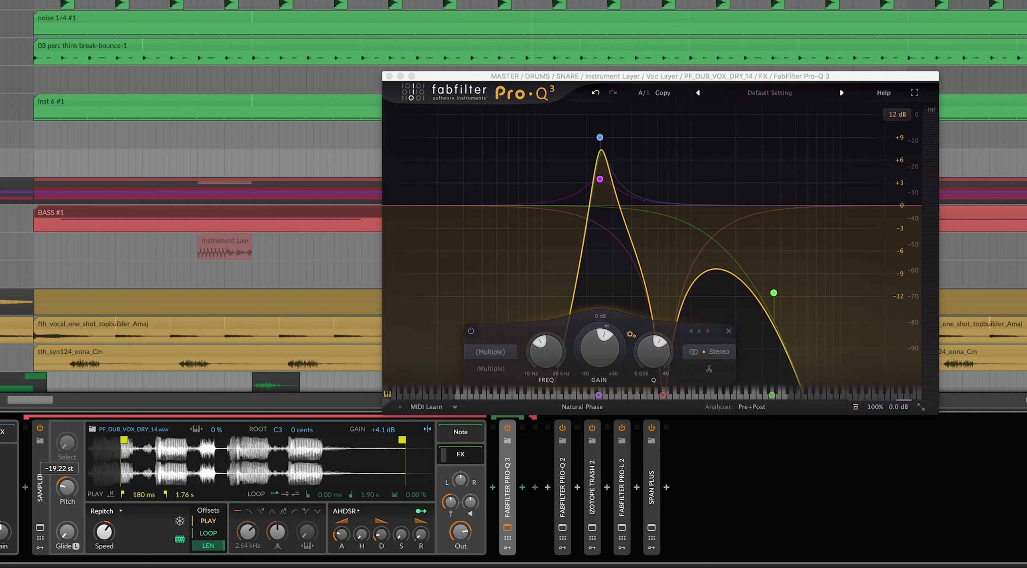
key("space")
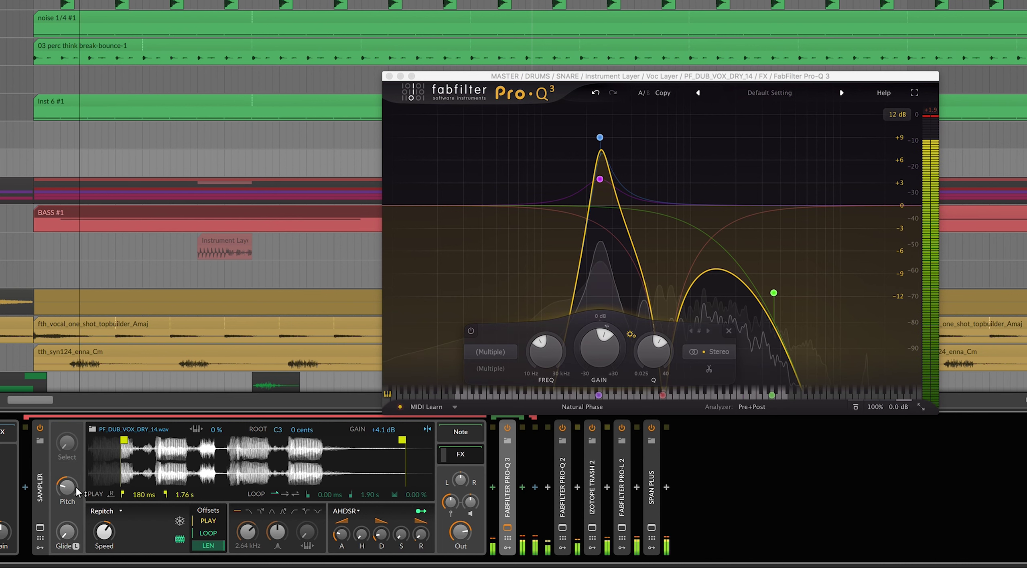
mouse_move(593, 191)
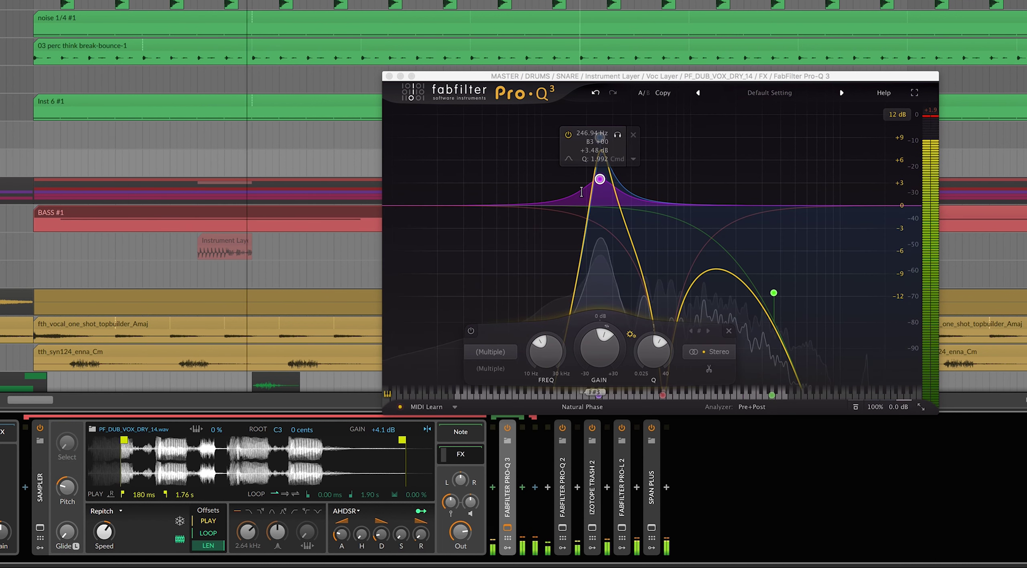
left_click(507, 528)
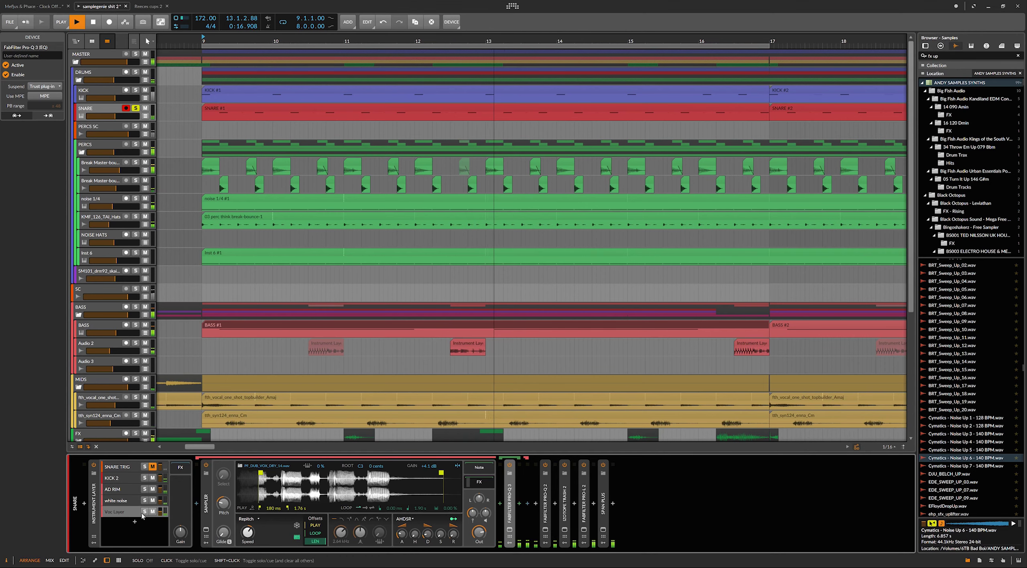
- Set the AD RIM layer's Addictive Drums 2 Pitch Main to 12.00 st and audition it
left_click(113, 488)
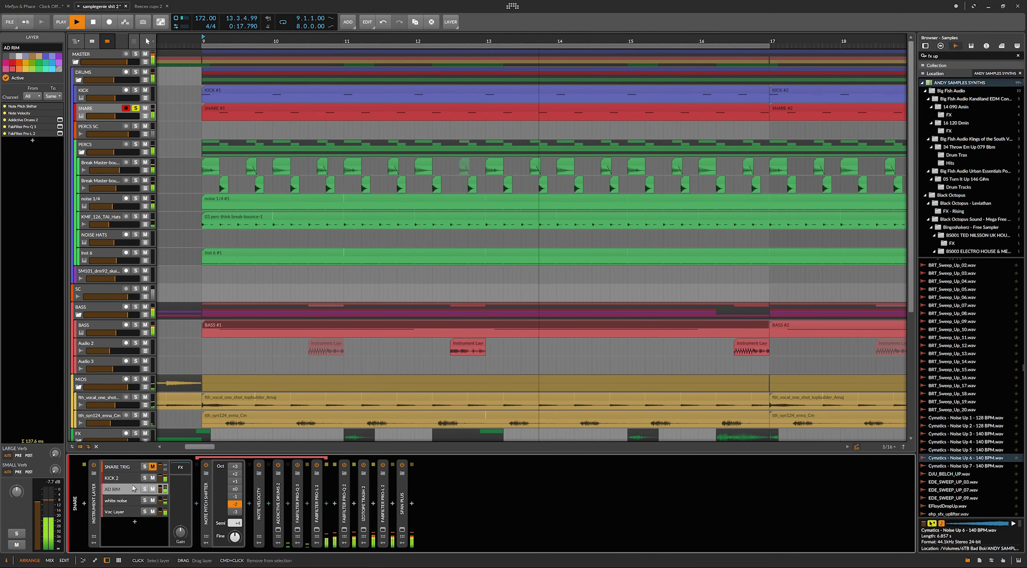
left_click(278, 528)
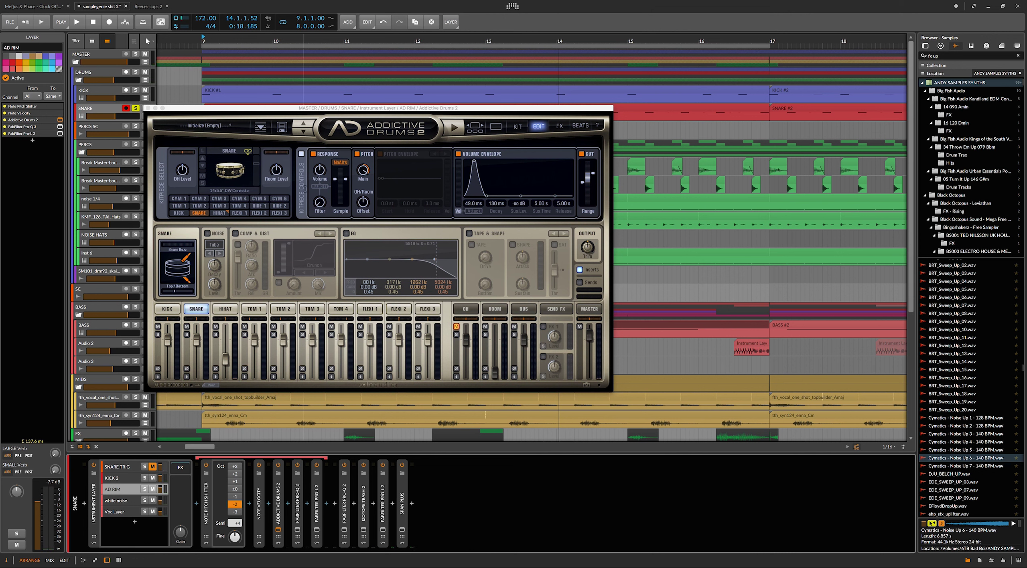
left_click(364, 172)
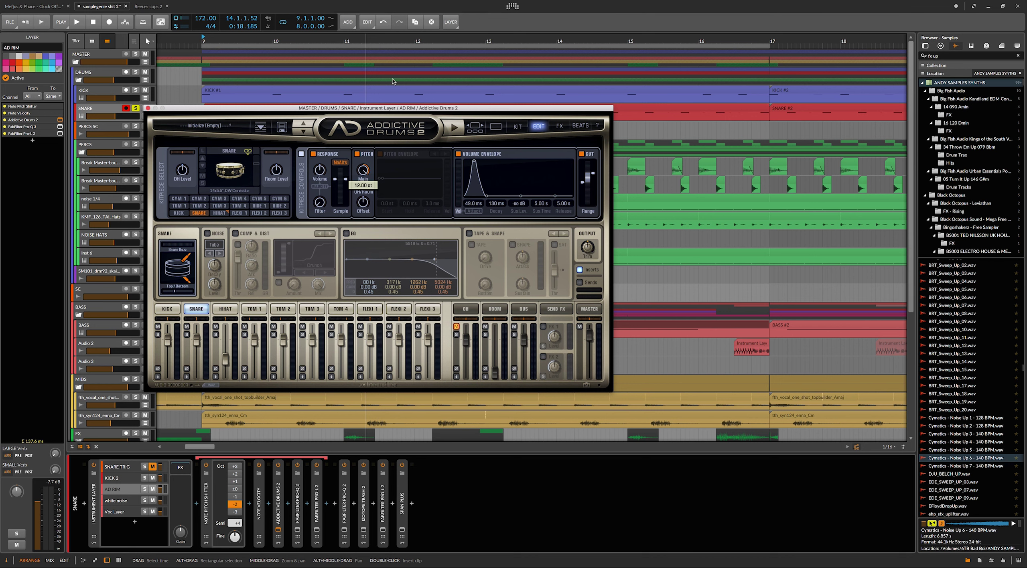
key("space")
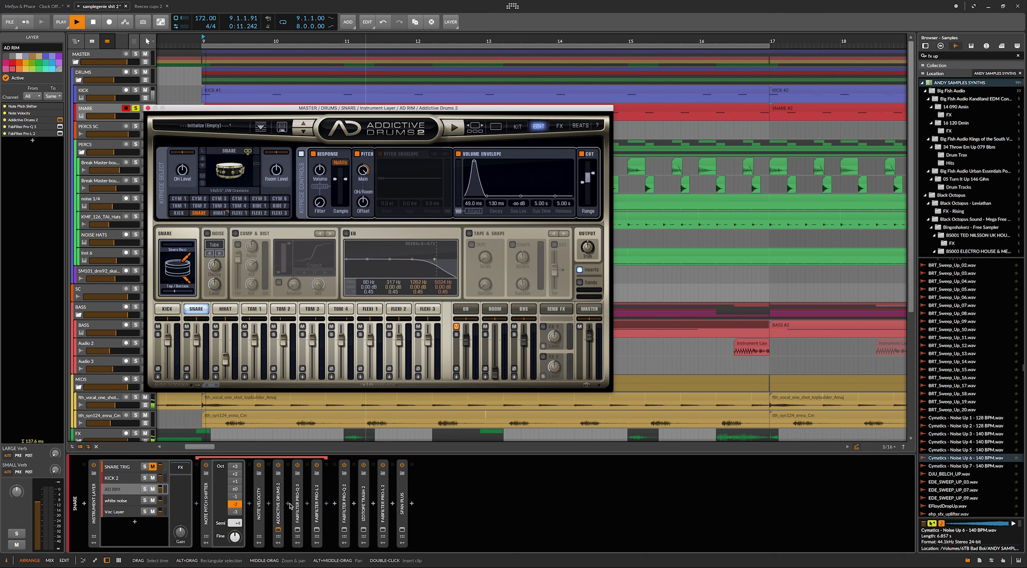
left_click(278, 529)
key("space")
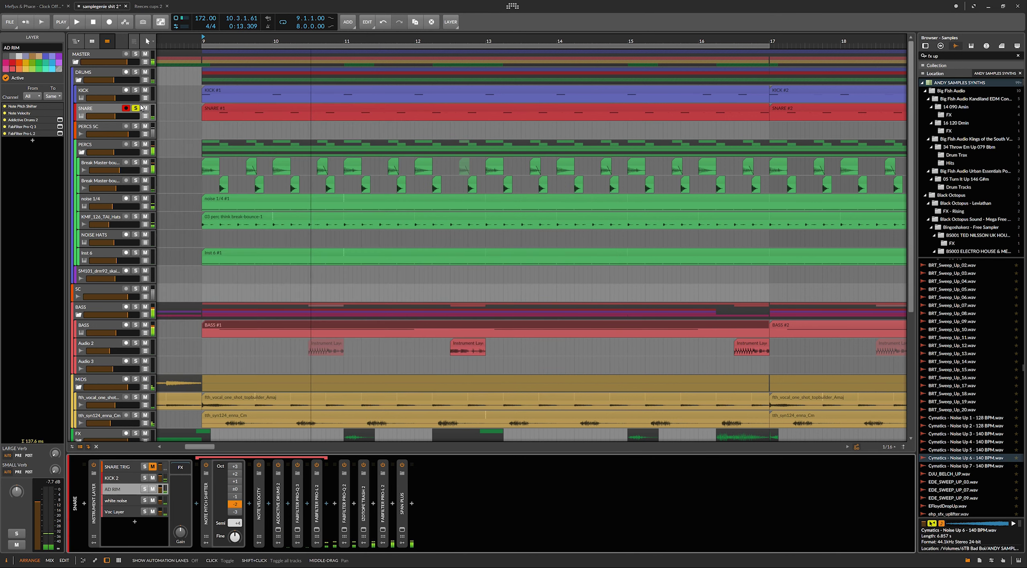
- Audition and unsolo the Polysynth track, then play the SNARE track from 9.2.1
scroll(112, 263, "down", 5)
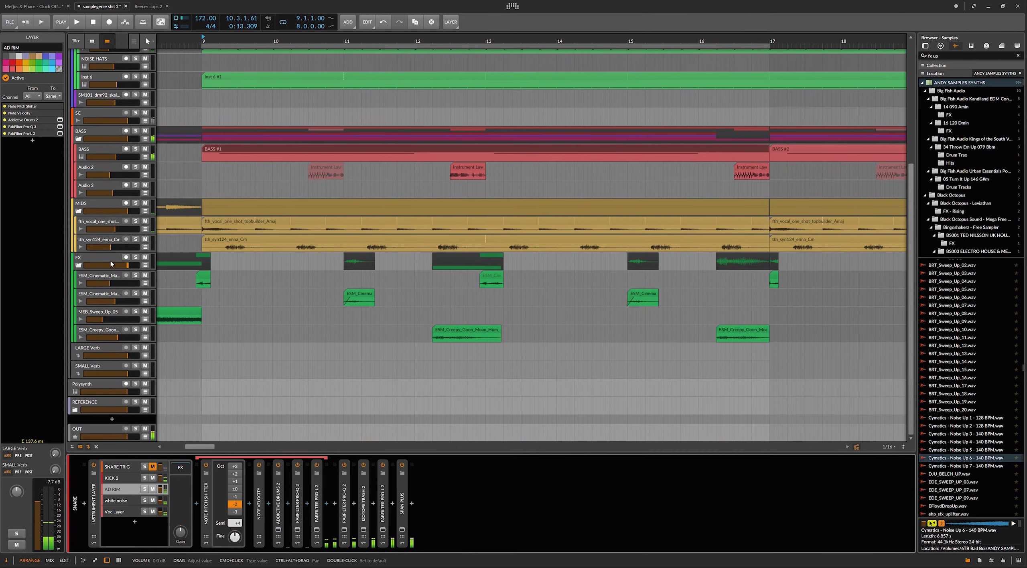
left_click(109, 384)
key("space")
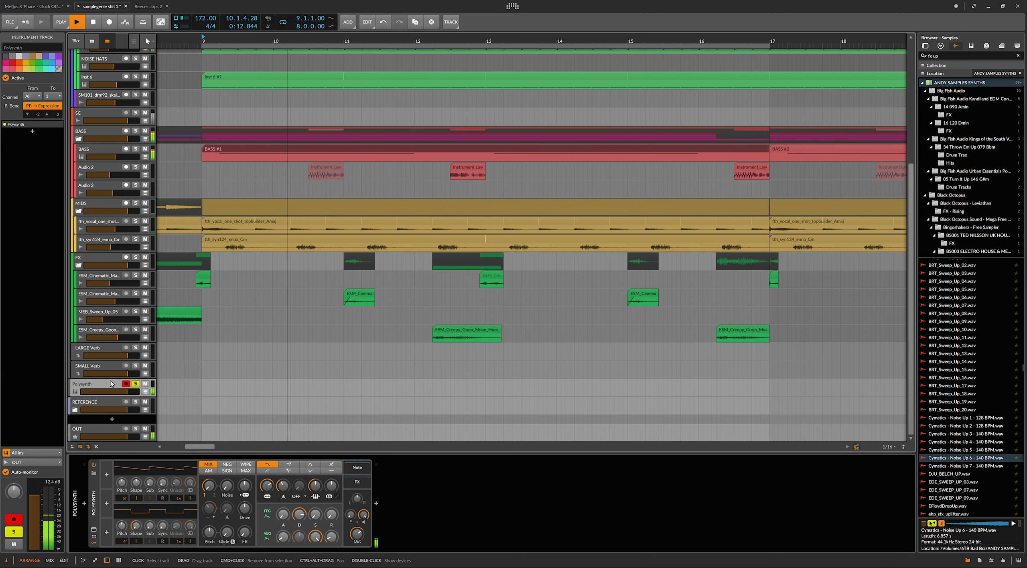
key("space")
left_click(136, 383)
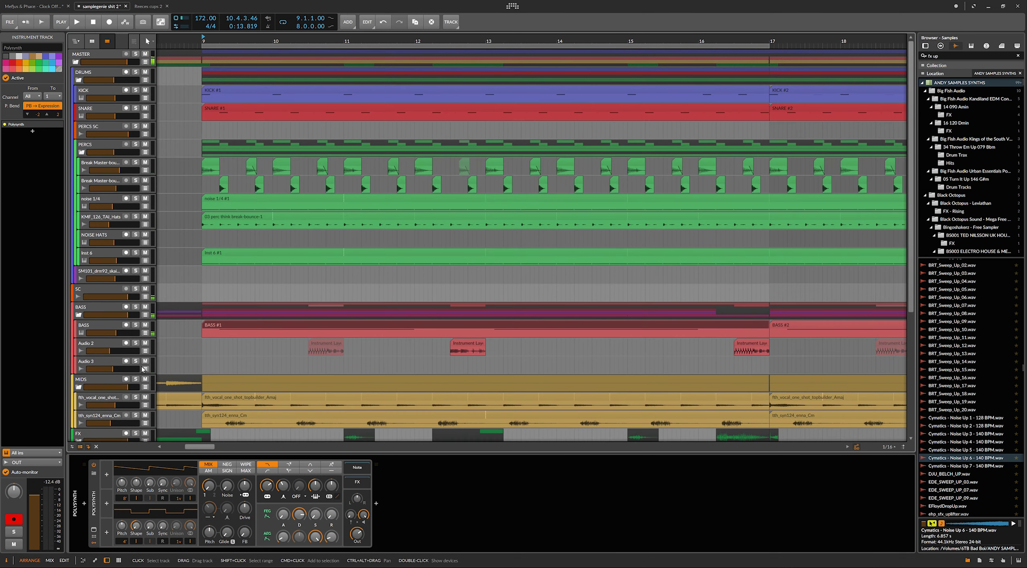
left_click(118, 113)
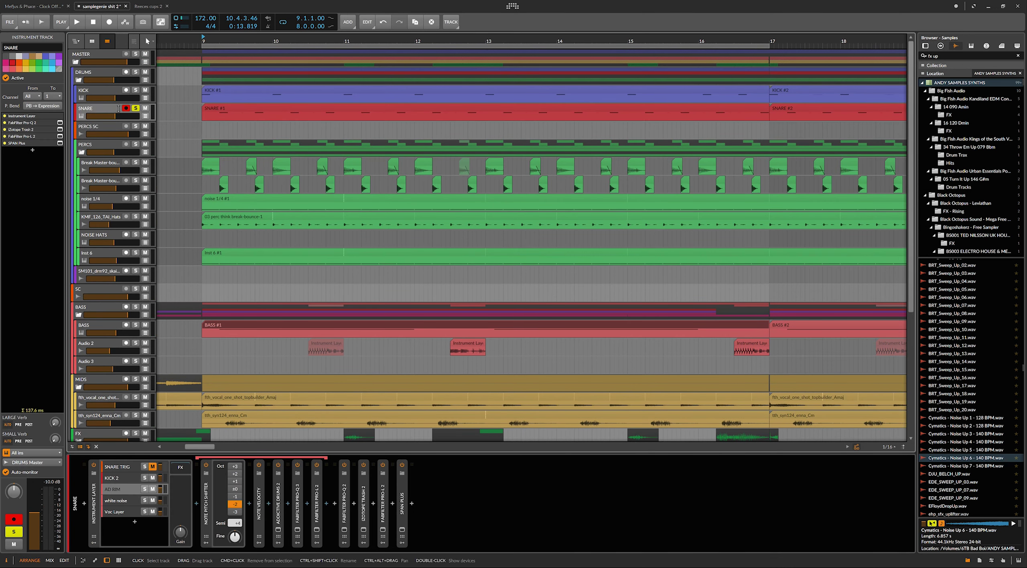
left_click(222, 116)
key("space")
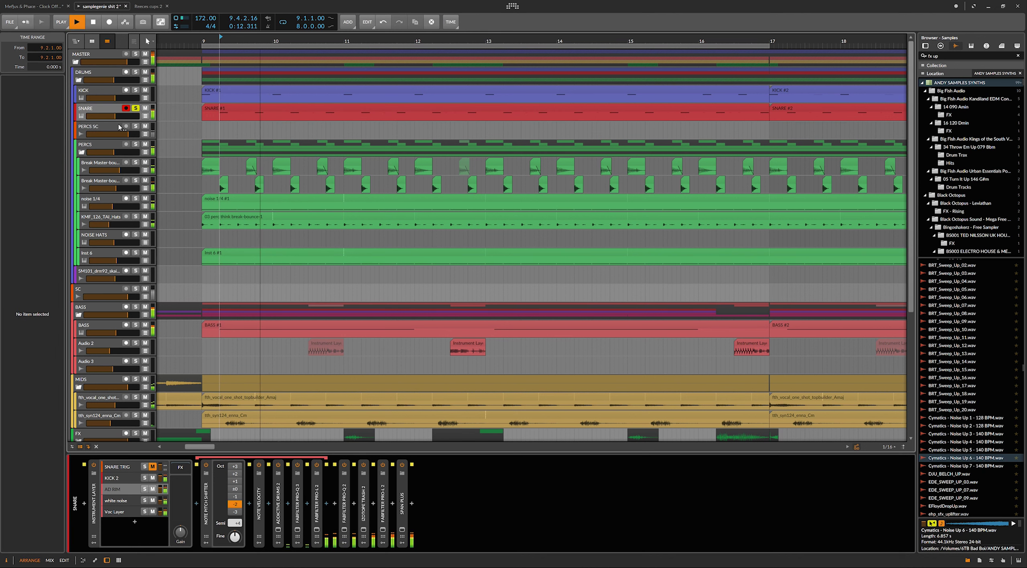
- Play the arrangement from the SNARE #1 clip and select the BASS track
left_click(217, 110)
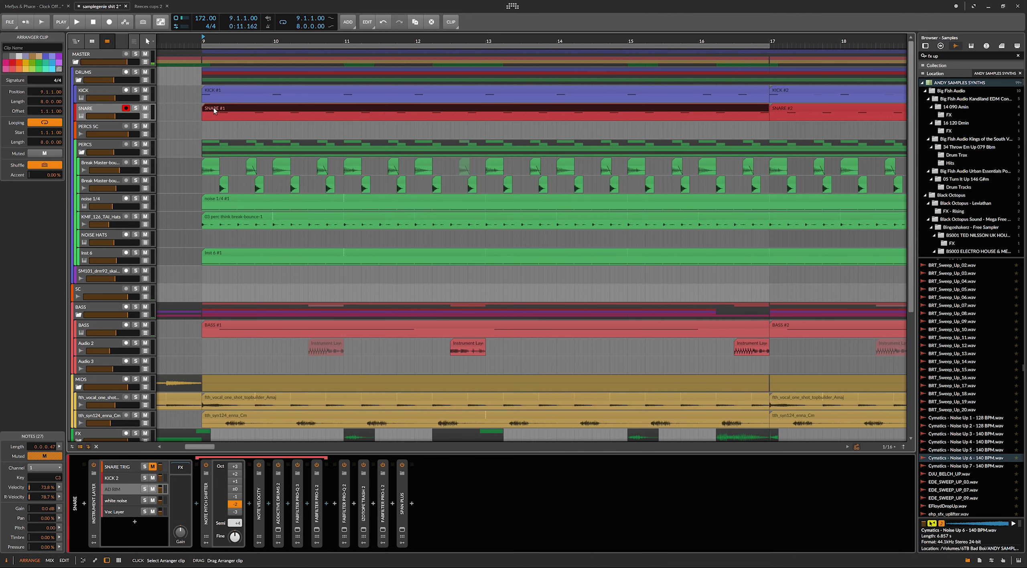
key("space")
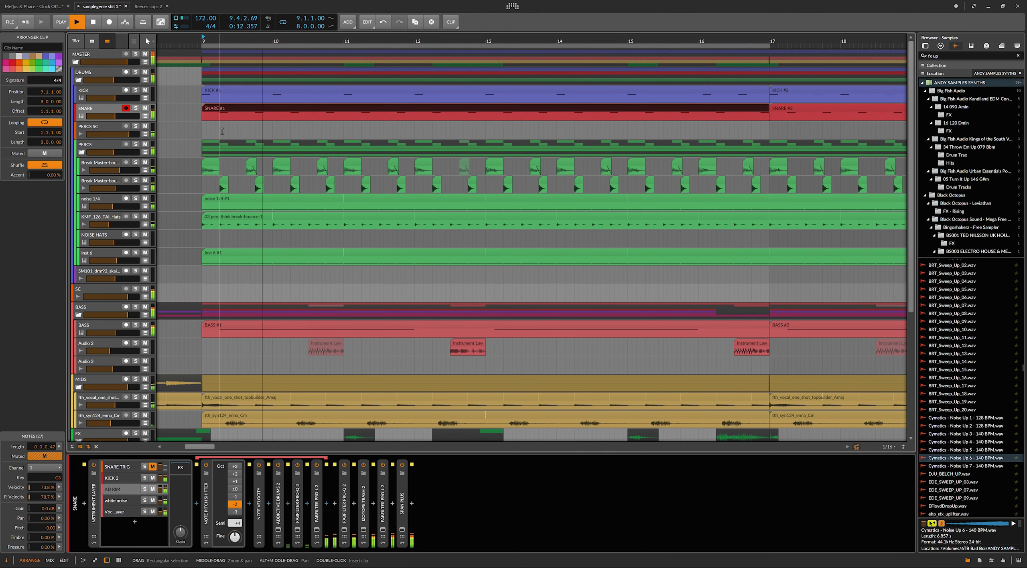
left_click(103, 326)
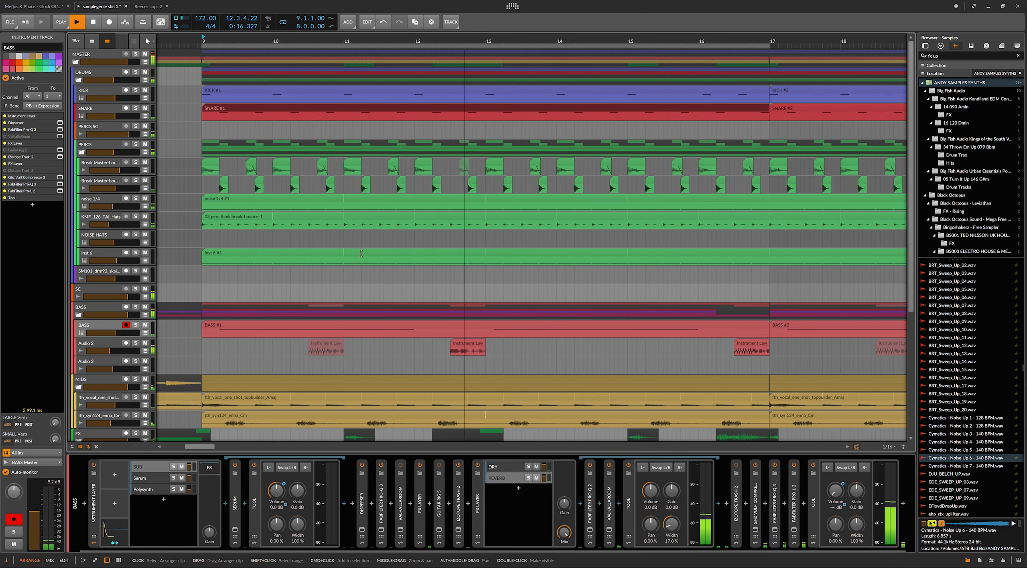
key("space")
- Mute a tiny C3 ghost note at 4.3.2 in the SNARE #1 note editor
double_click(488, 109)
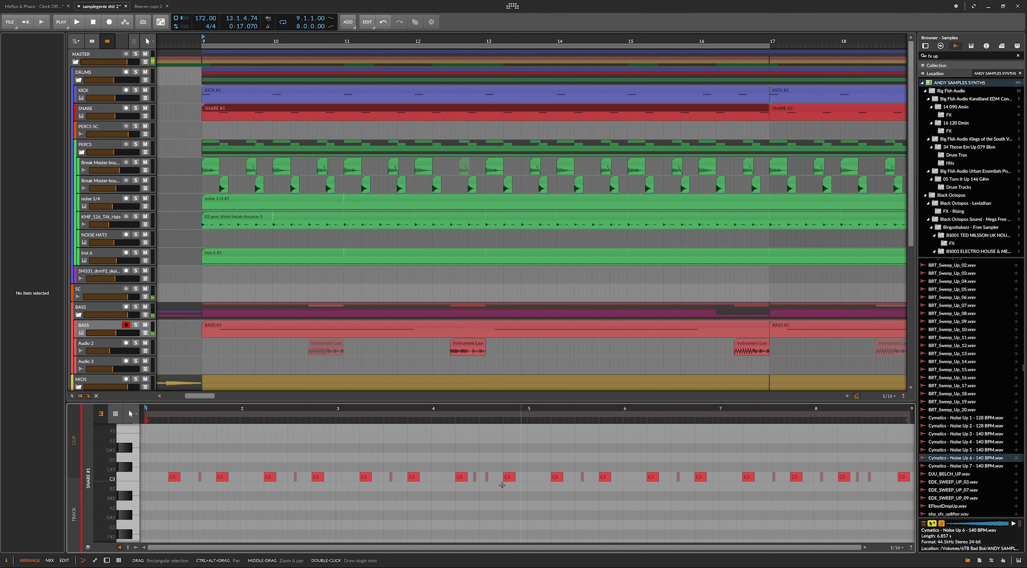
left_click_drag(485, 466, 487, 489)
left_click(403, 116)
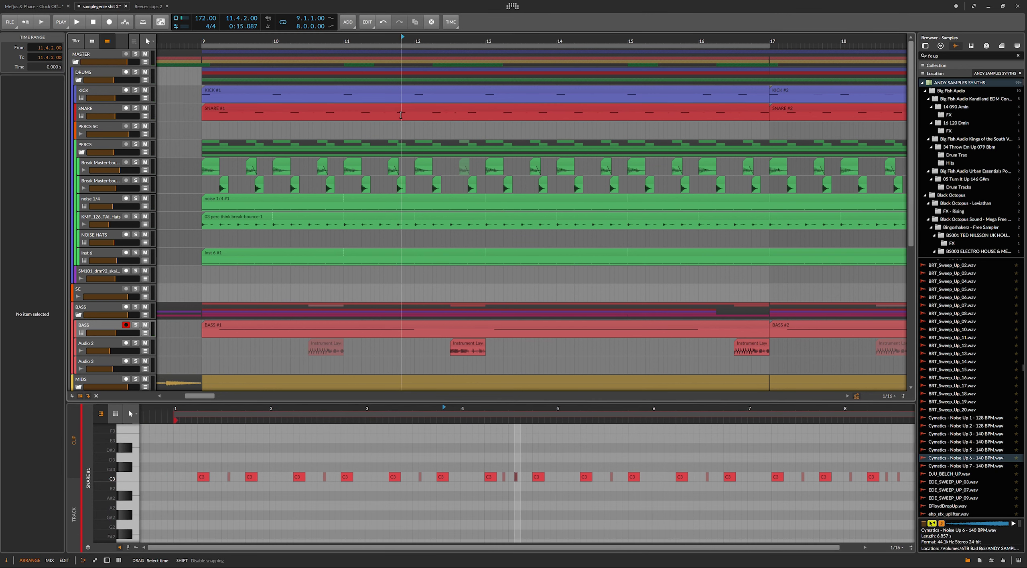
key("space")
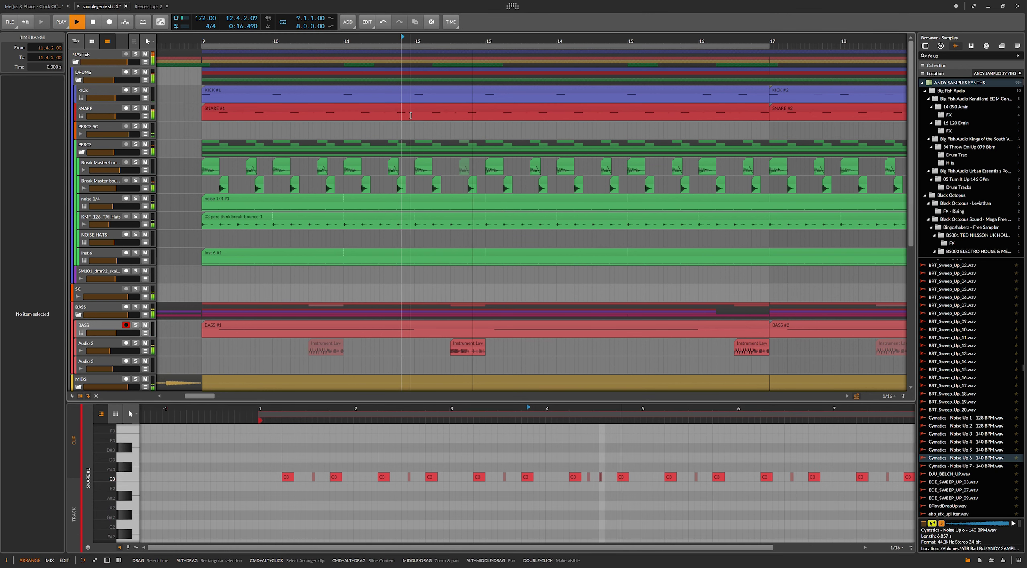
key("space")
left_click_drag(598, 470, 608, 490)
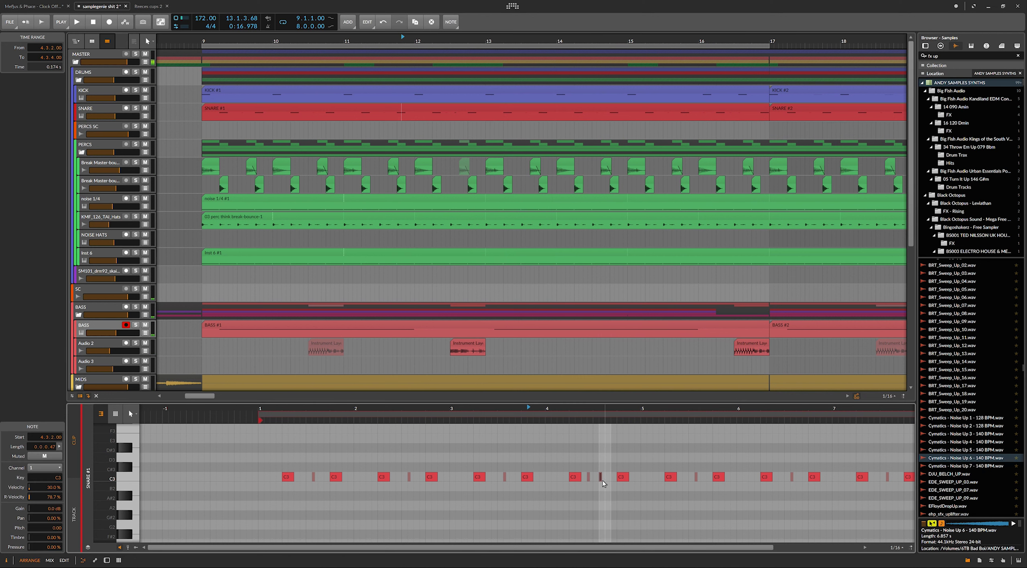
key("m")
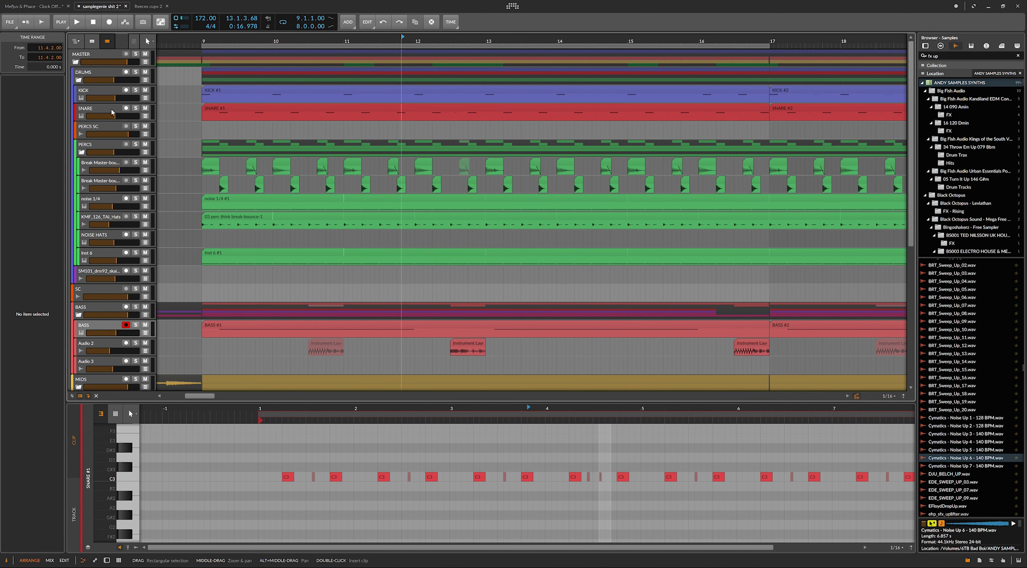
left_click(225, 107)
- Check the snare's Pro-Q 2 EQ and play the SNARE lane from 9.2.1
key("d")
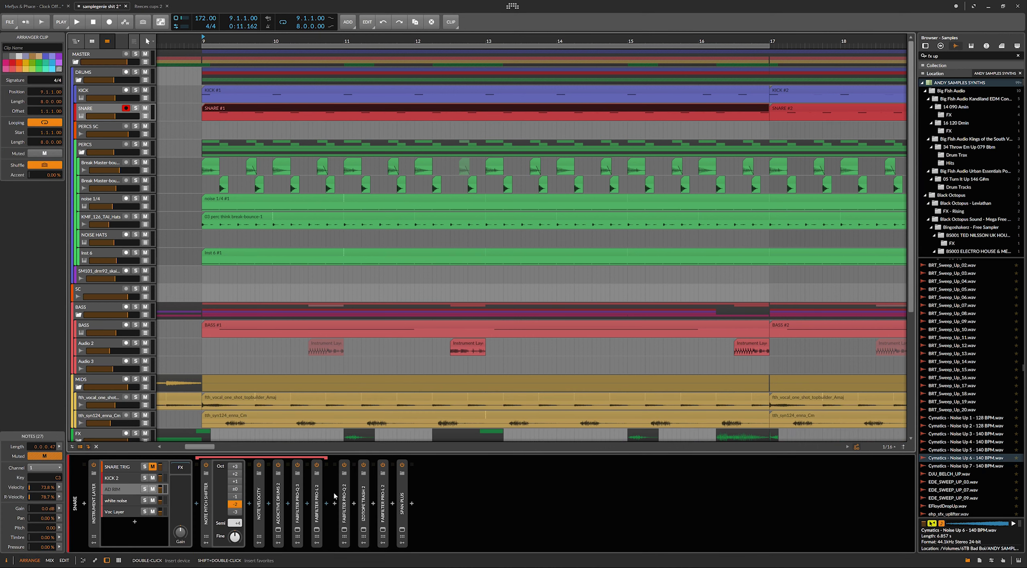
left_click(344, 529)
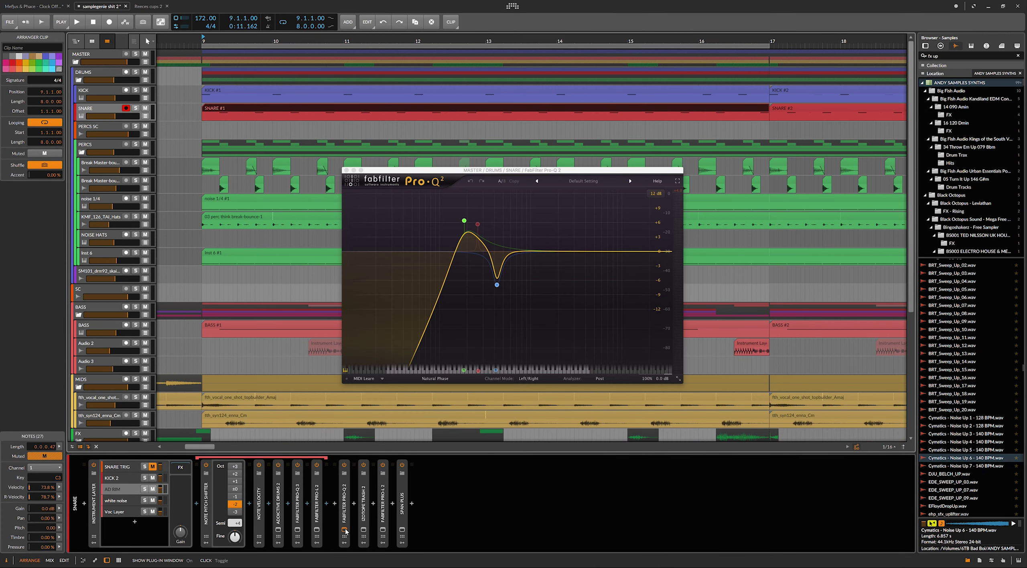
left_click(344, 530)
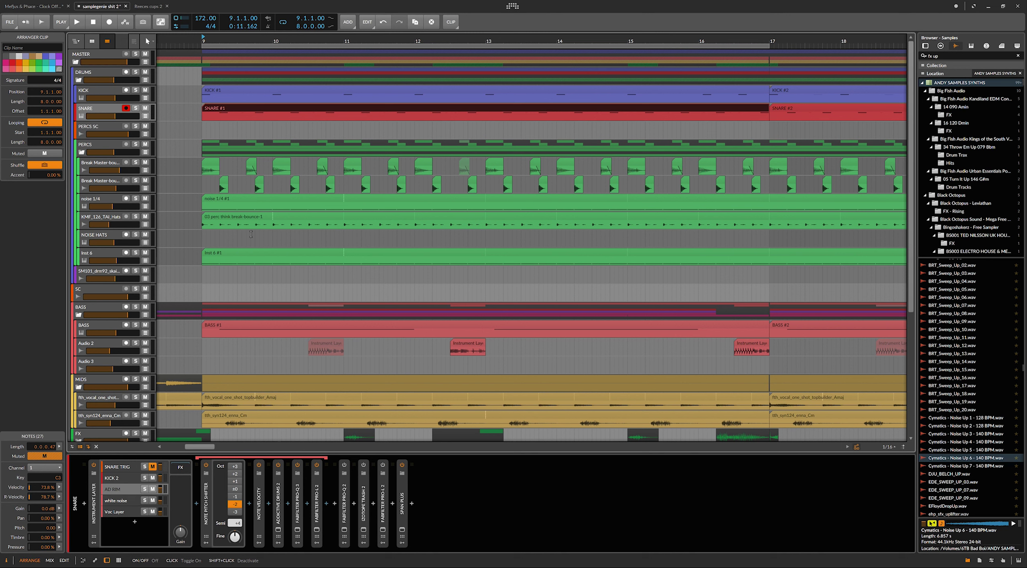
left_click(226, 121)
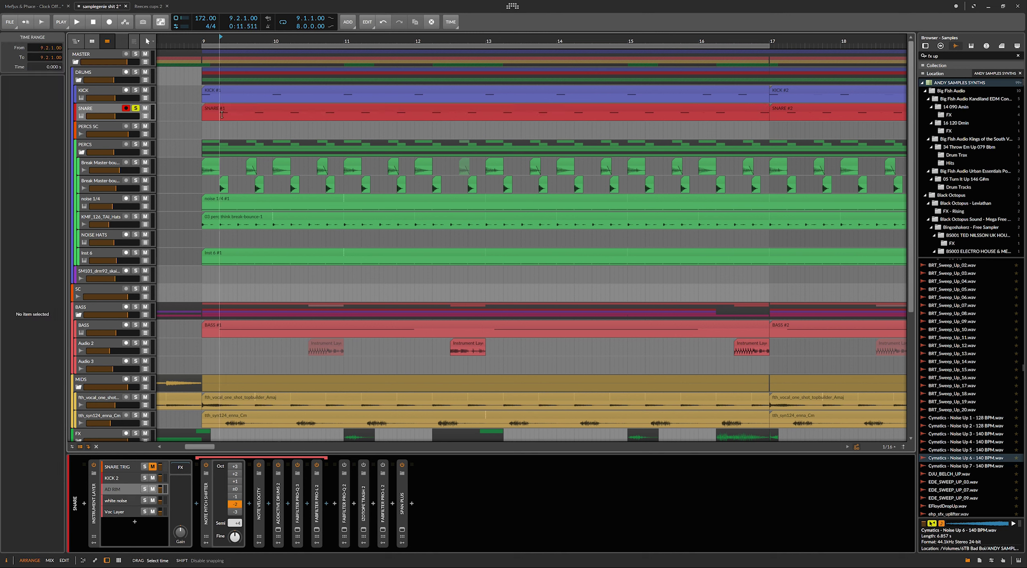
key("space")
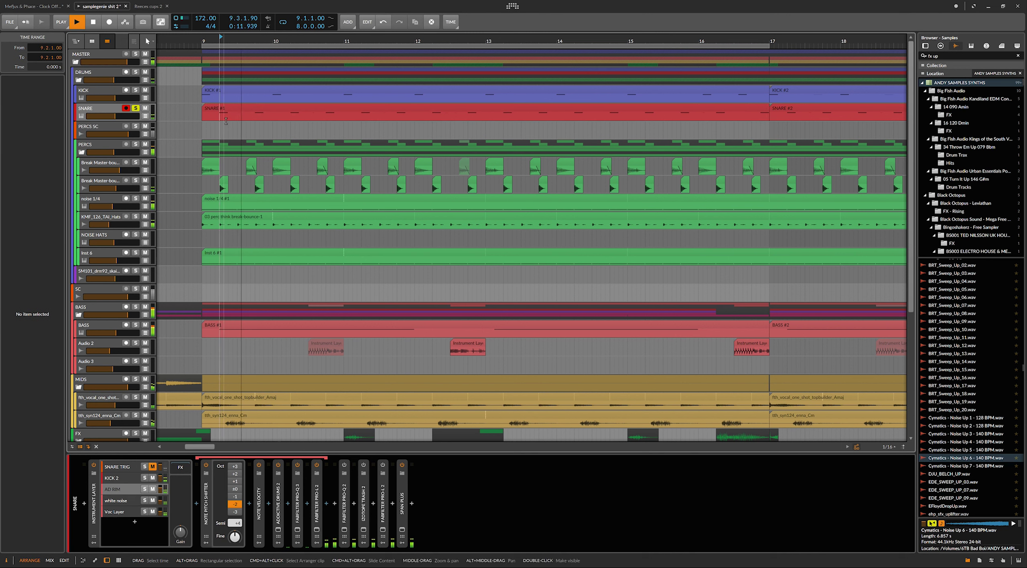
- Insert an Oscilloscope at the end of the snare's device chain via an 'osc' search
left_click(412, 503)
type("osc")
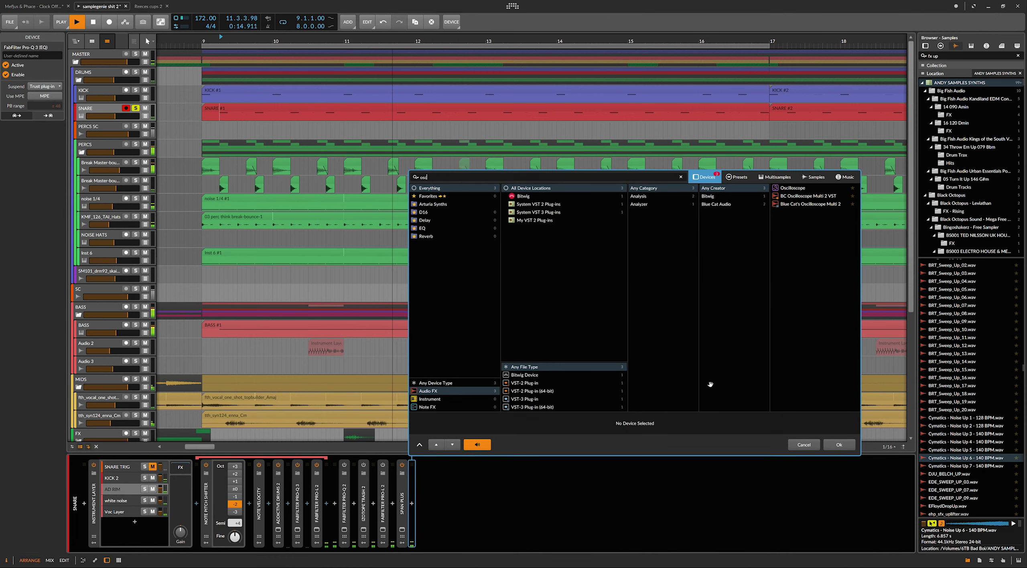
key("Return")
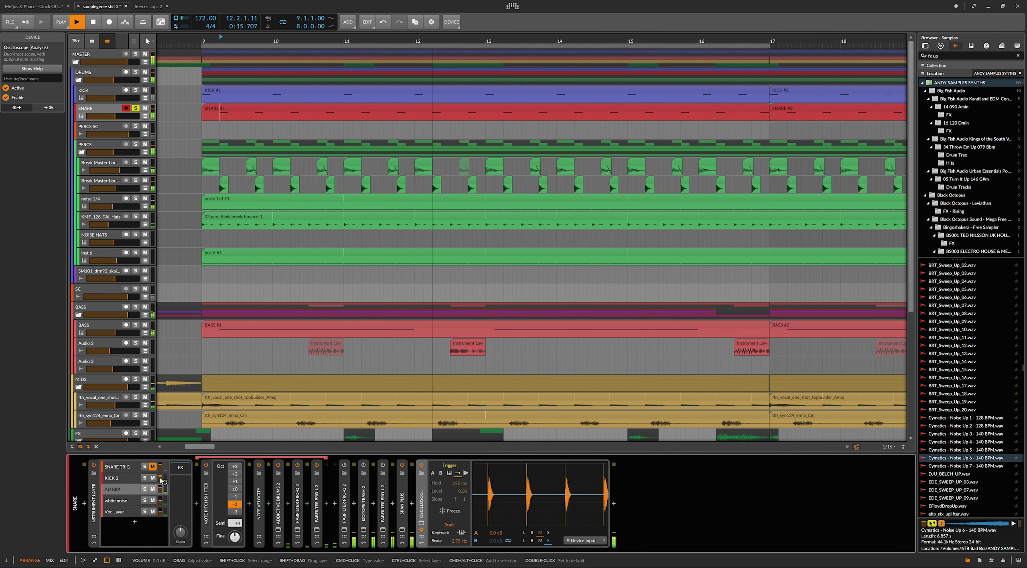
mouse_move(161, 467)
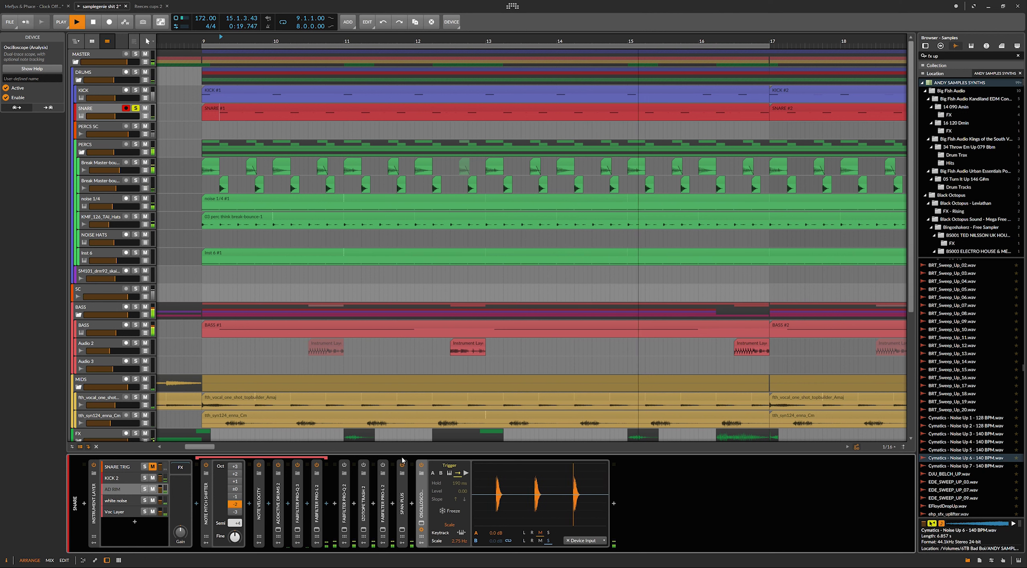
key("space")
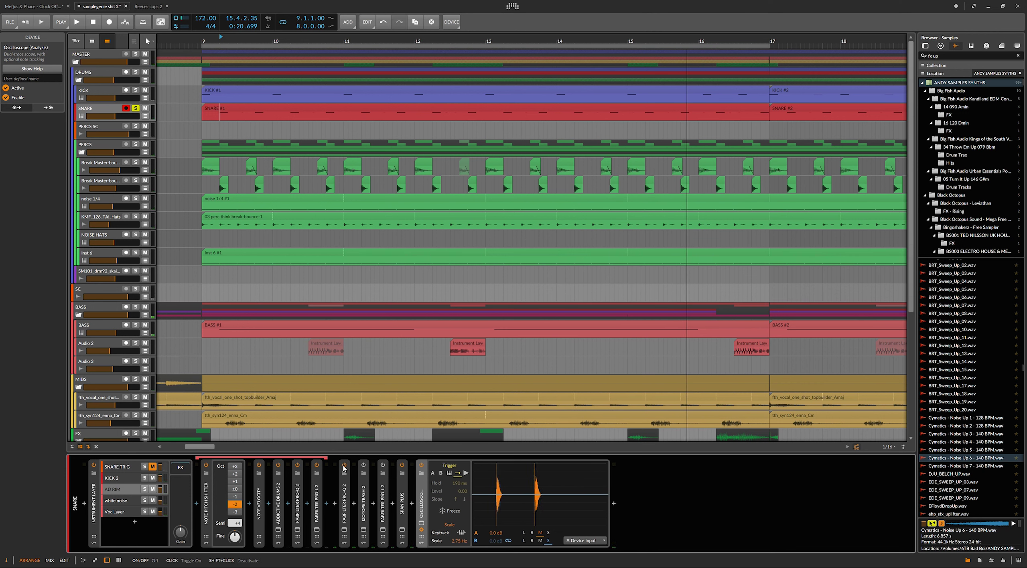
- Raise the Pro-Q 2 band 1 low cut from 185 Hz to 207.65 Hz, then check Trash 2
left_click(345, 530)
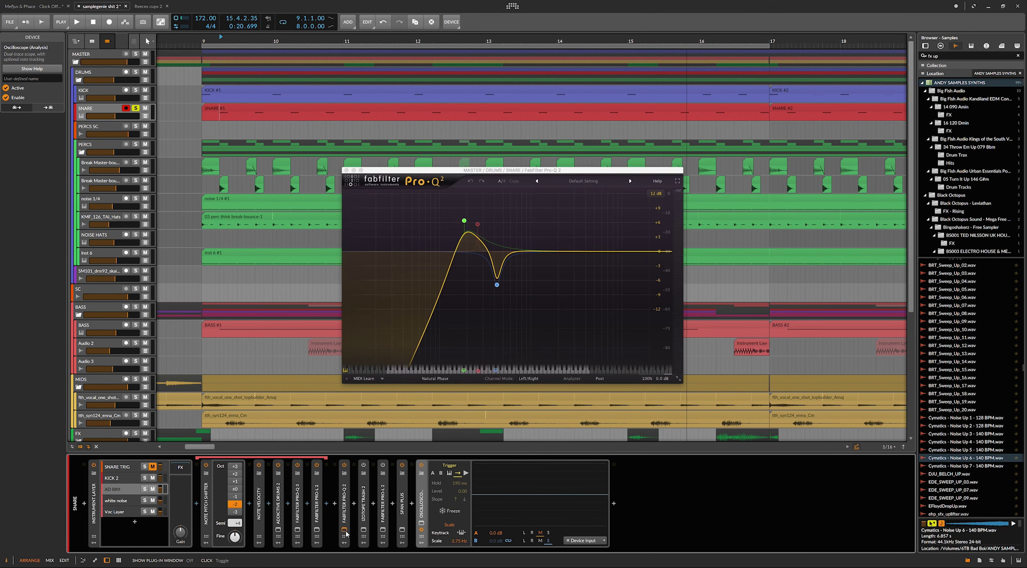
left_click(461, 205)
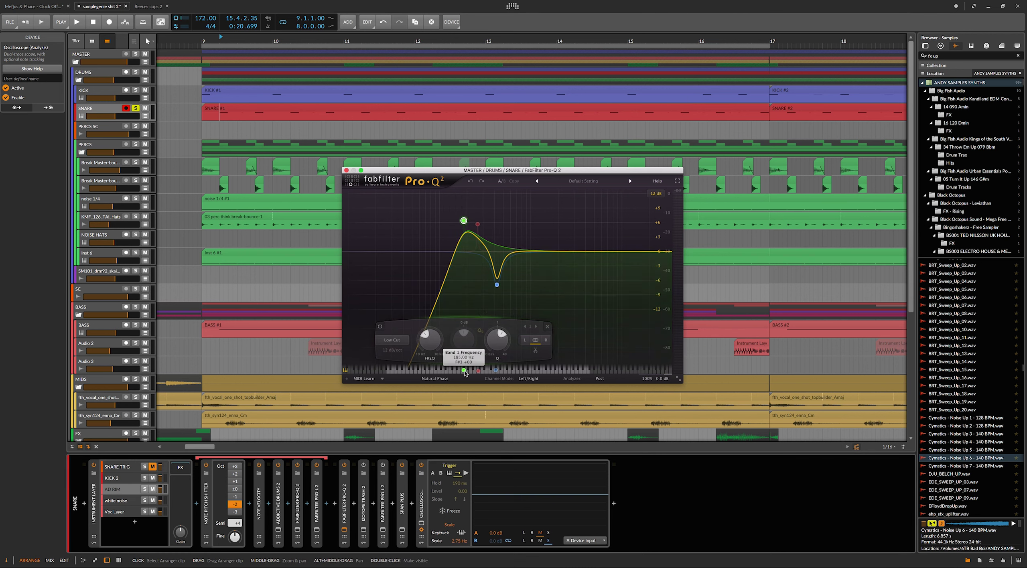
left_click_drag(464, 373, 474, 374)
key("space")
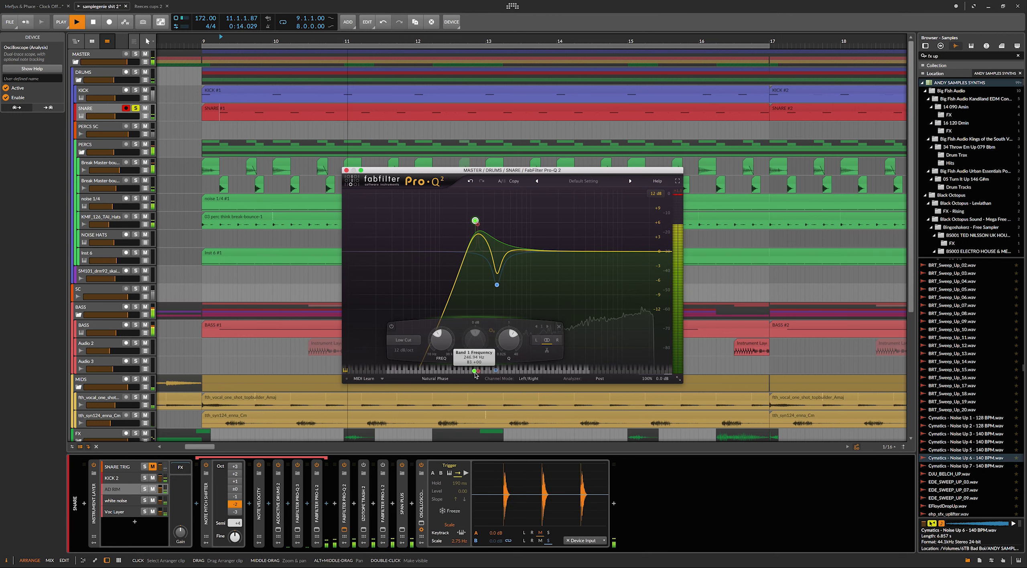
left_click(344, 529)
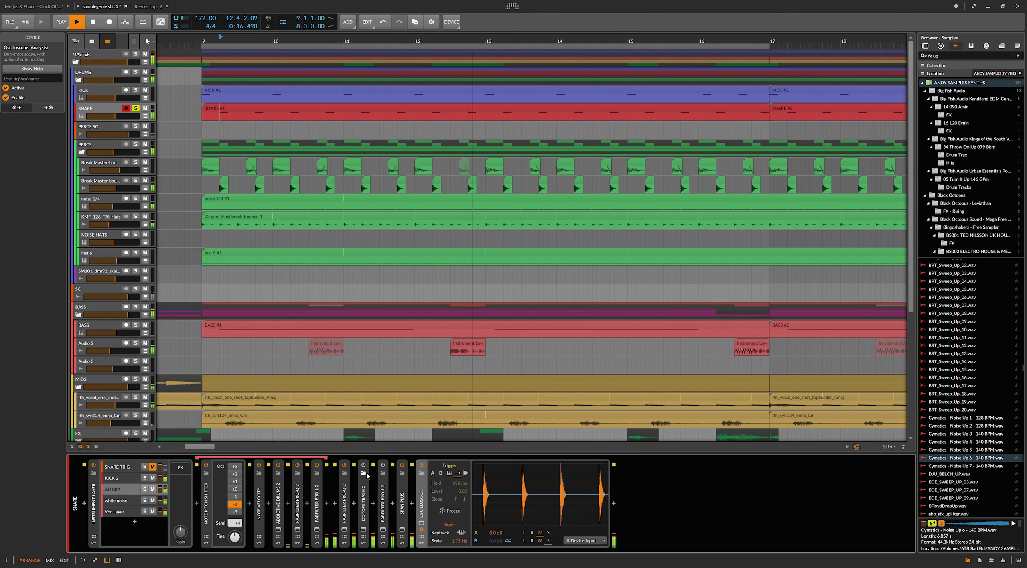
left_click(365, 530)
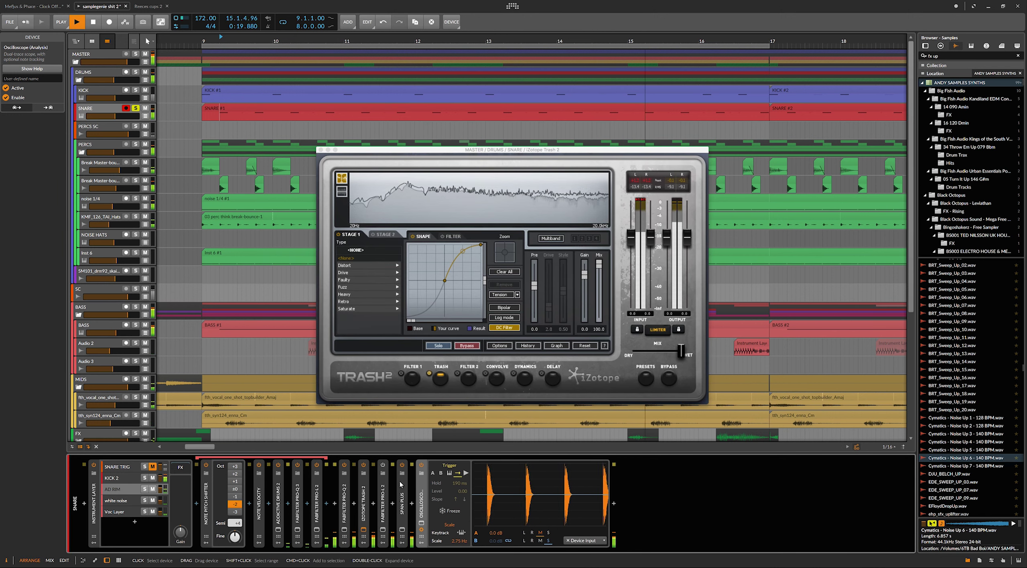
left_click(365, 530)
- Trim the Pro-Q 2 low-cut resonance and lower Pro-L 2 gain from +3.5 to +2.0 dB
left_click(344, 529)
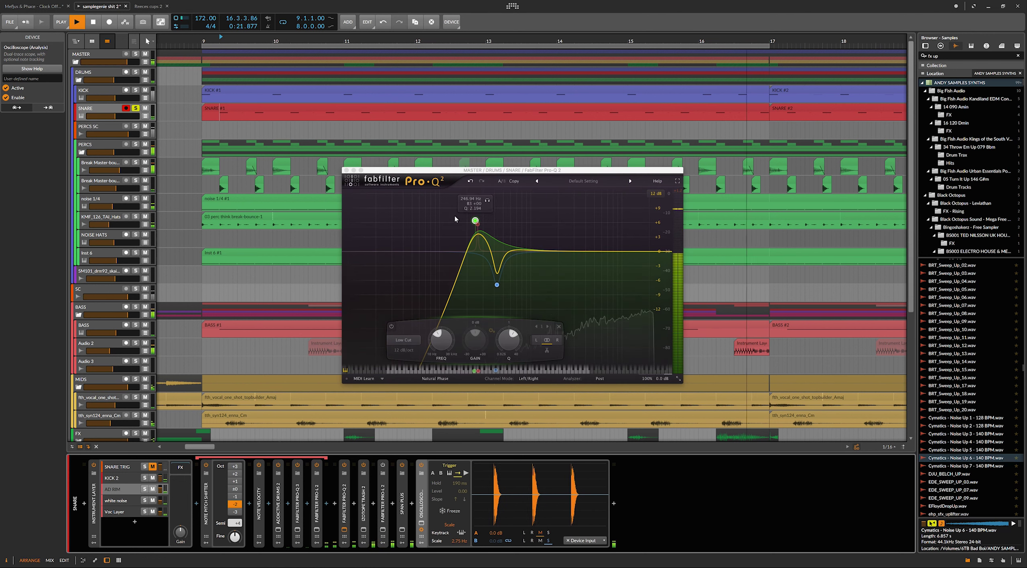
left_click_drag(508, 339, 509, 342)
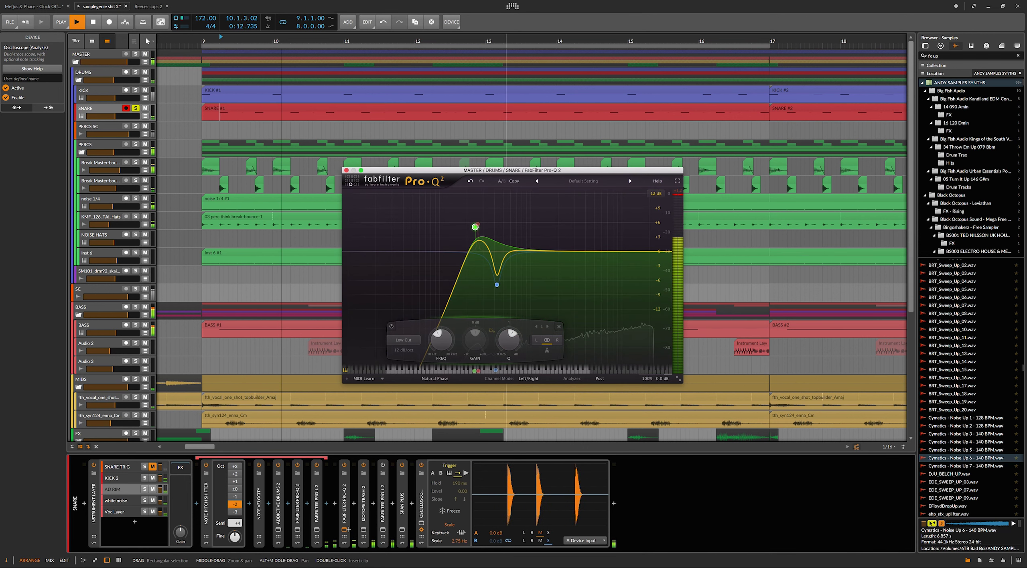
left_click(344, 530)
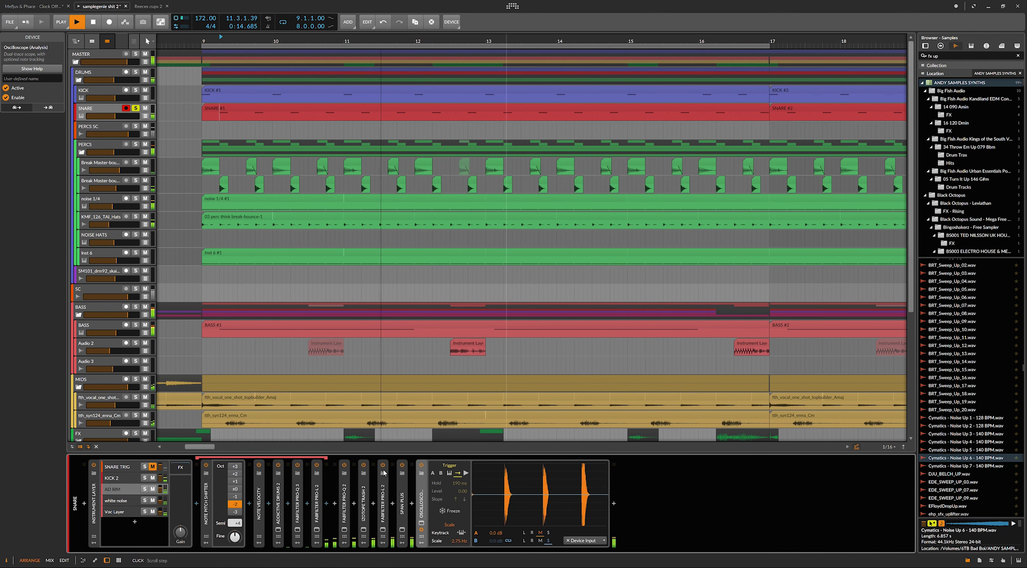
left_click(383, 529)
left_click_drag(368, 289, 369, 291)
- Toggle the SNARE track's solo and play the snare from 9.2.1 through its limited chain
left_click(136, 108)
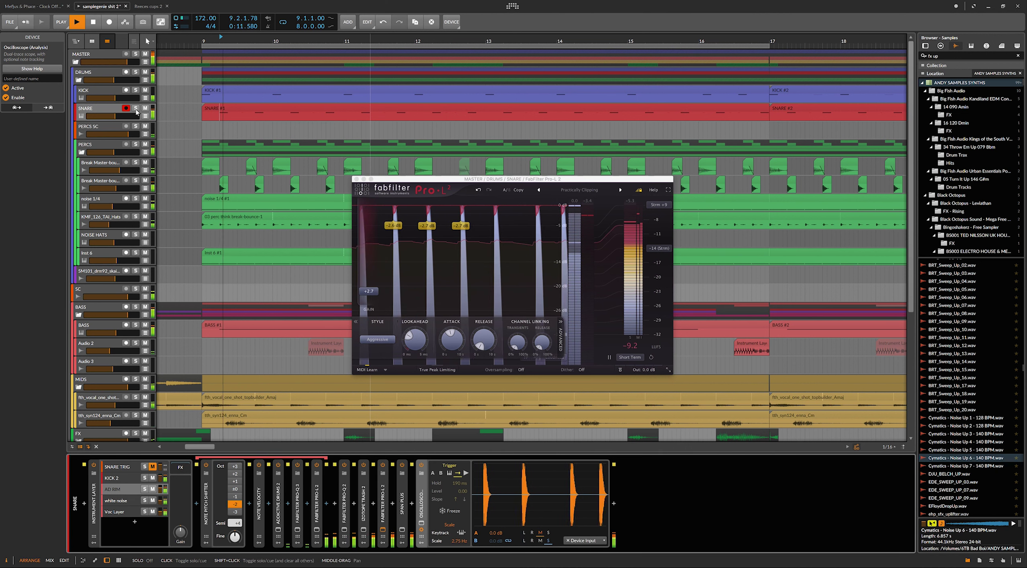
key("space")
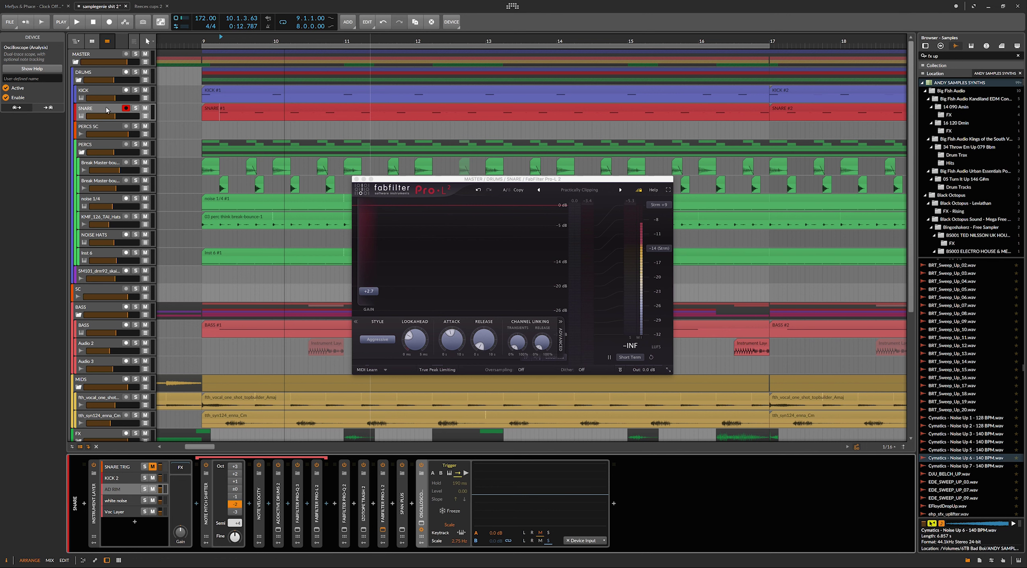
left_click(136, 113)
left_click(219, 114)
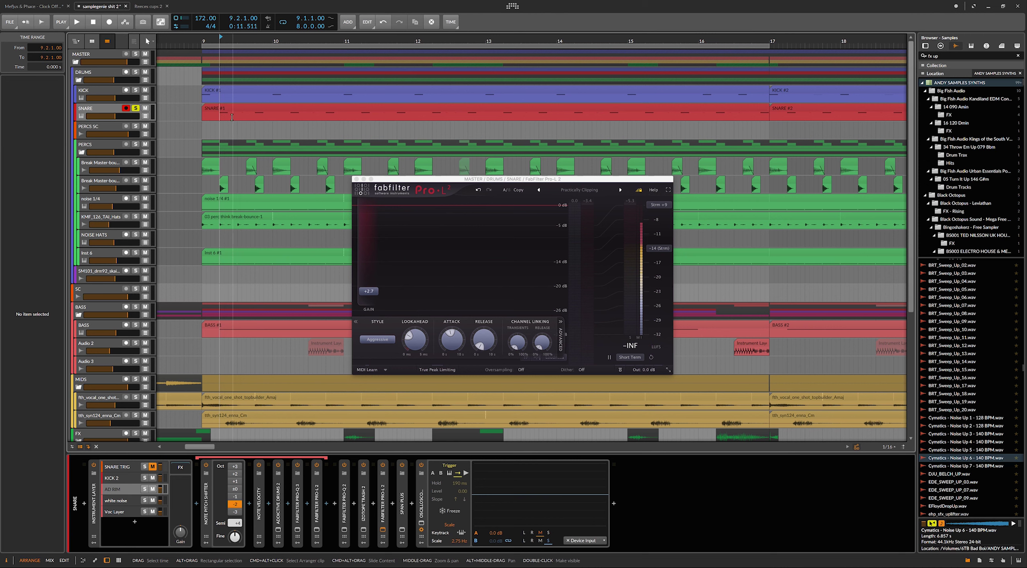
key("space")
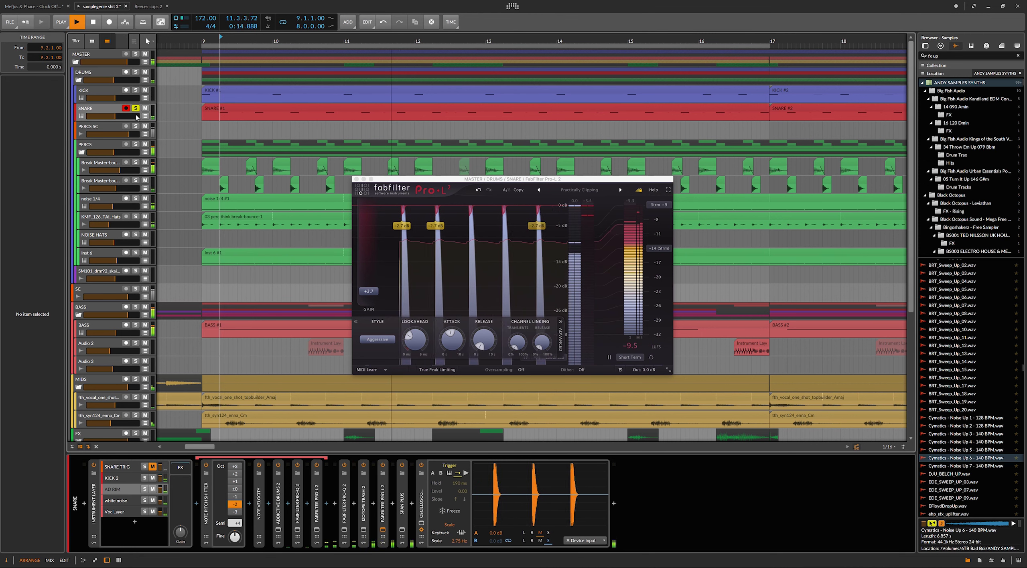
- Close Pro-L 2, unsolo the SNARE track and stop playback
left_click(356, 179)
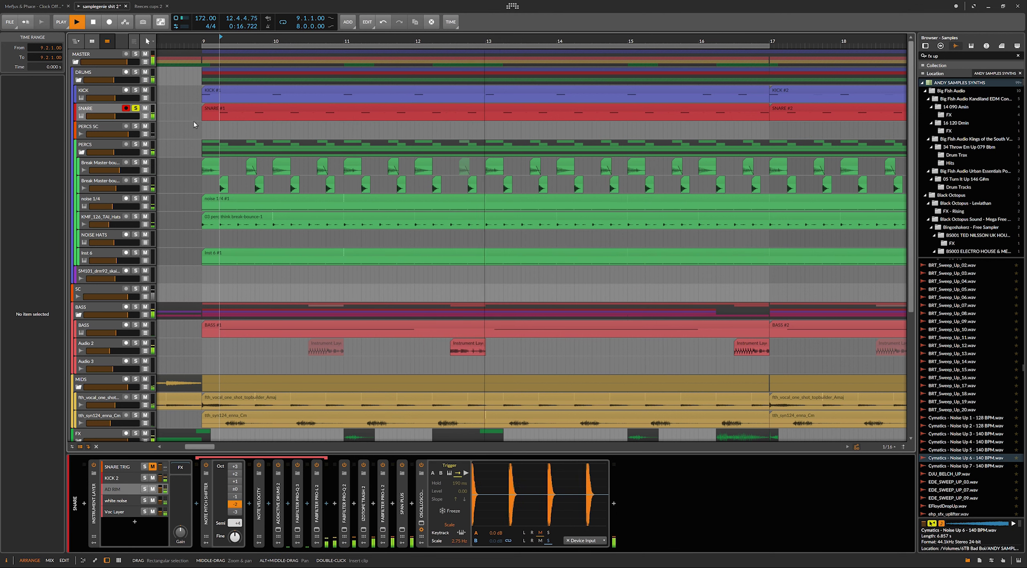
left_click(135, 109)
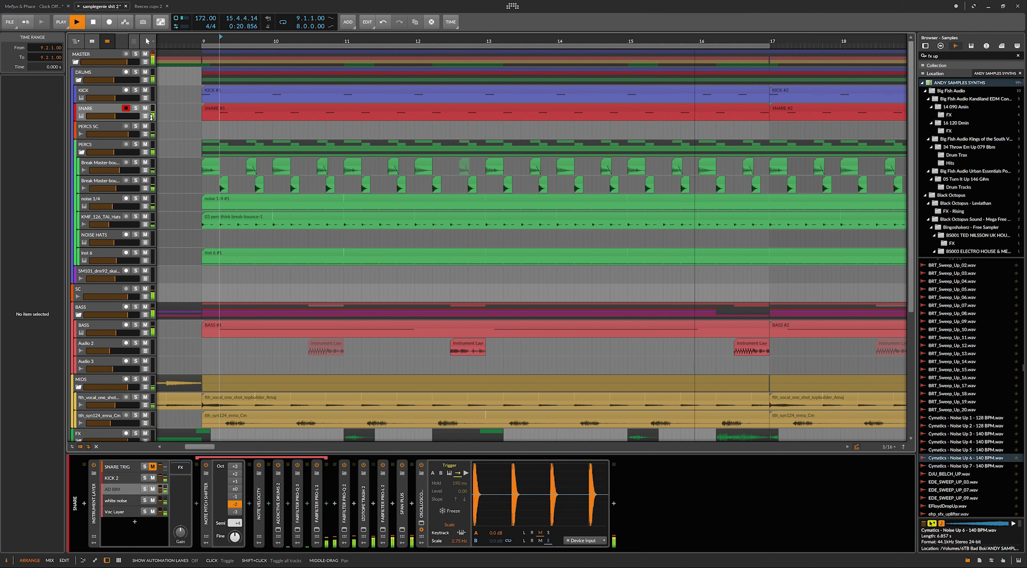
left_click(253, 111)
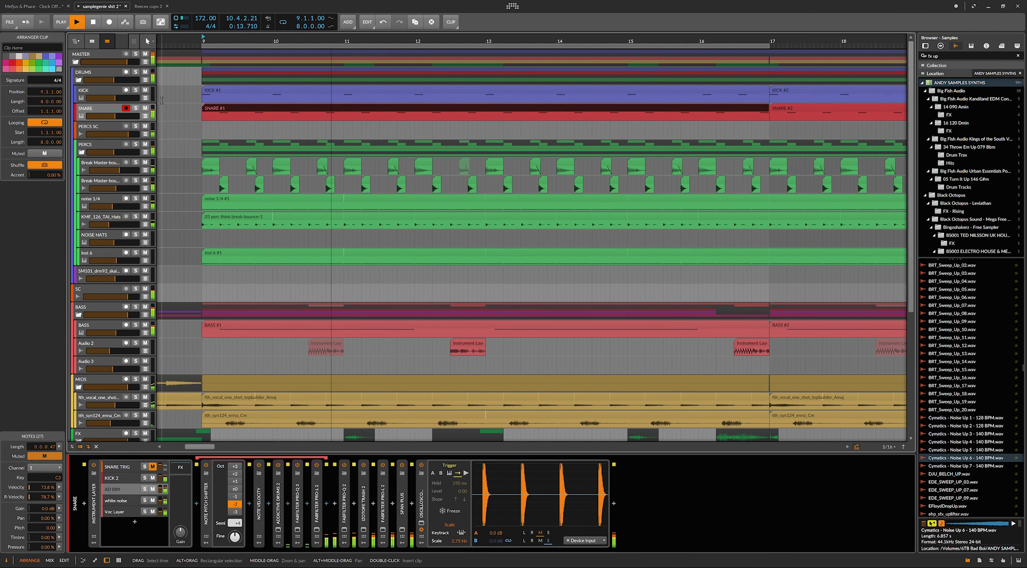
left_click(219, 112)
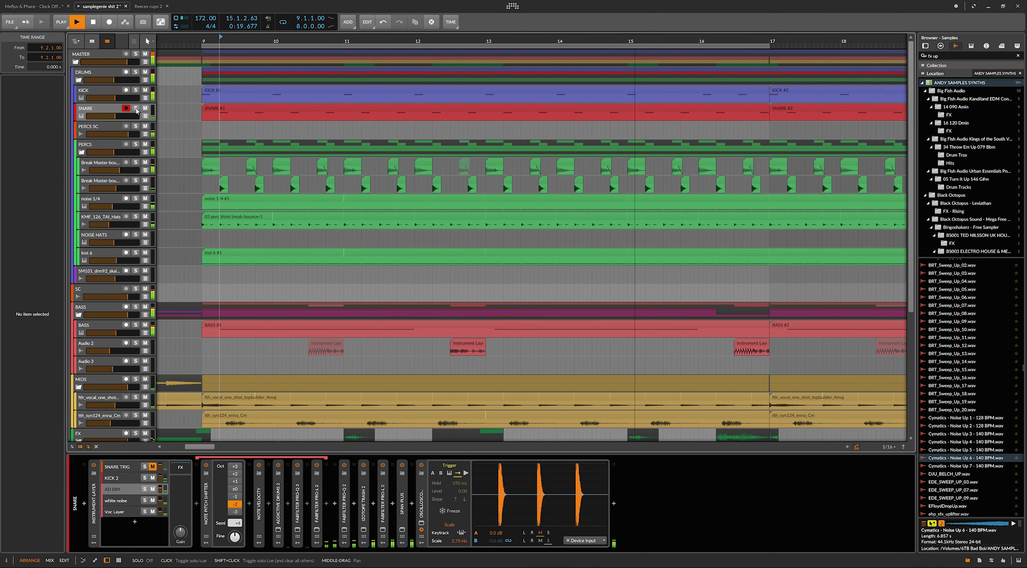
key("space")
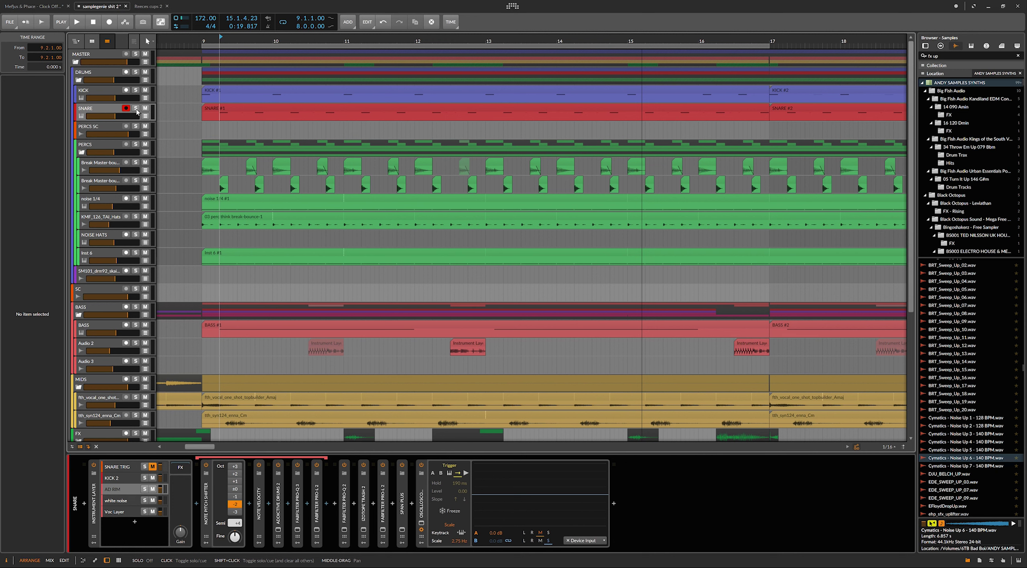
- Reselect the SNARE #1 clip and inspect the AD RIM, Voc Layer and KICK 2 layers
left_click(270, 110)
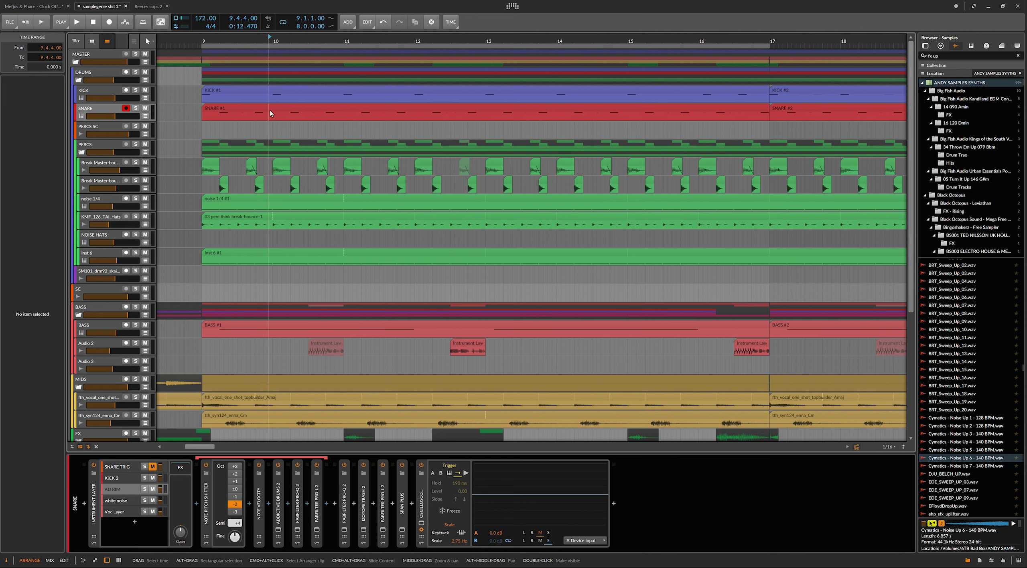
left_click(93, 117)
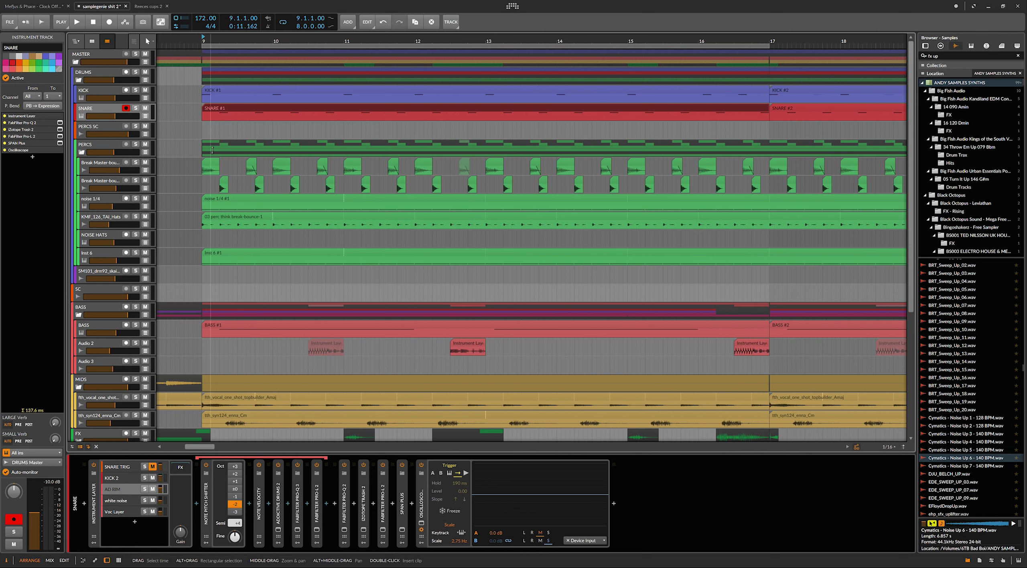
left_click(214, 111)
left_click(101, 117)
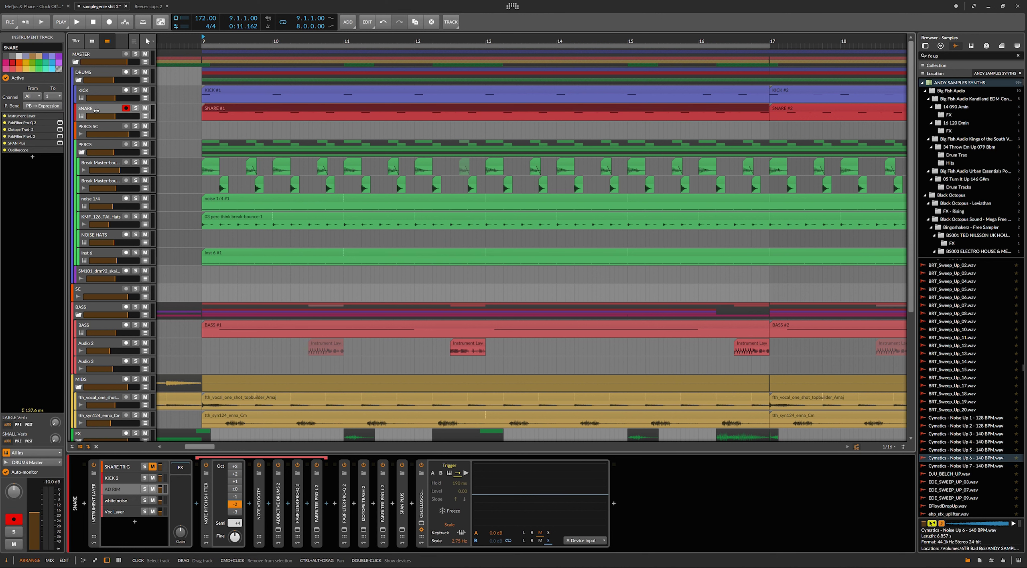
left_click(120, 488)
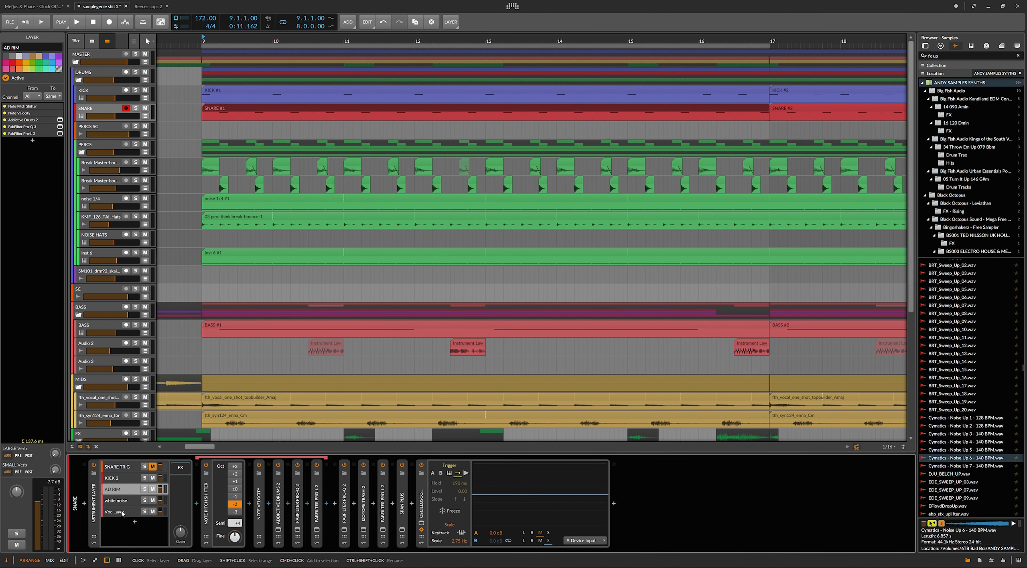
left_click(122, 512)
left_click(120, 478)
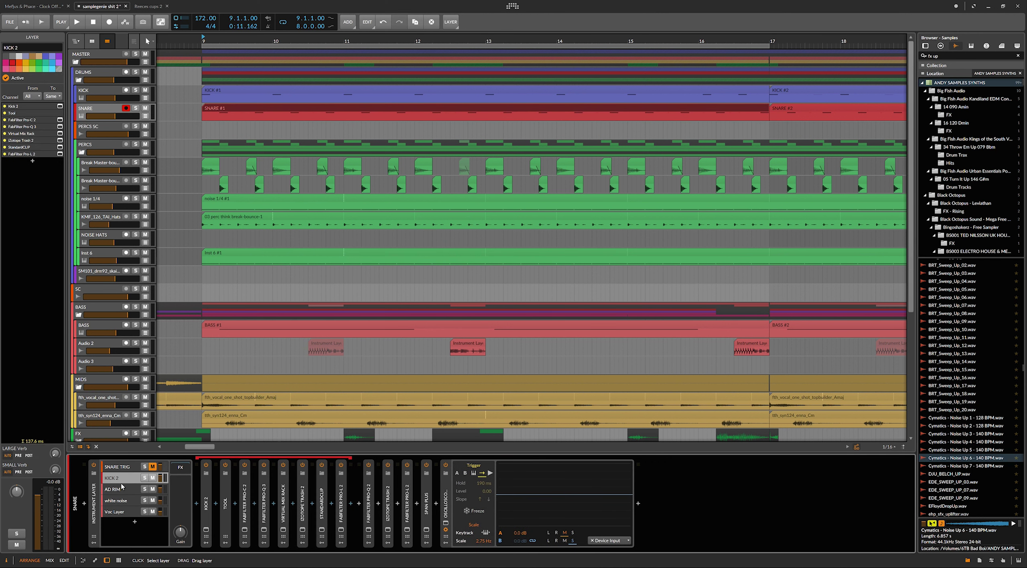